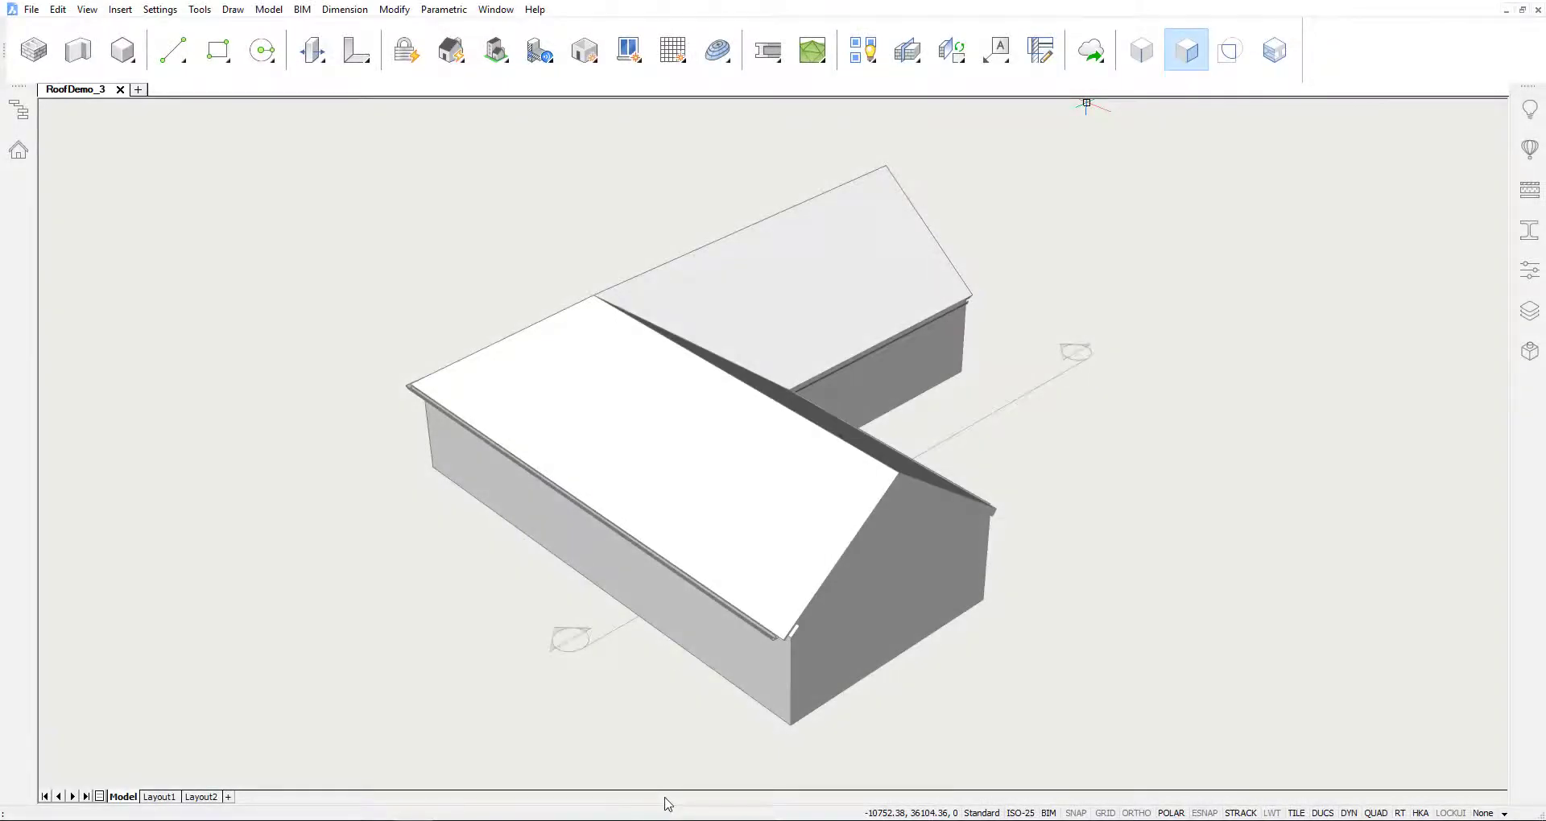
Place a BIM section across the front roof face and zoom in on the cut eave.
{"action": "right_click", "coordinate": [464, 588]}
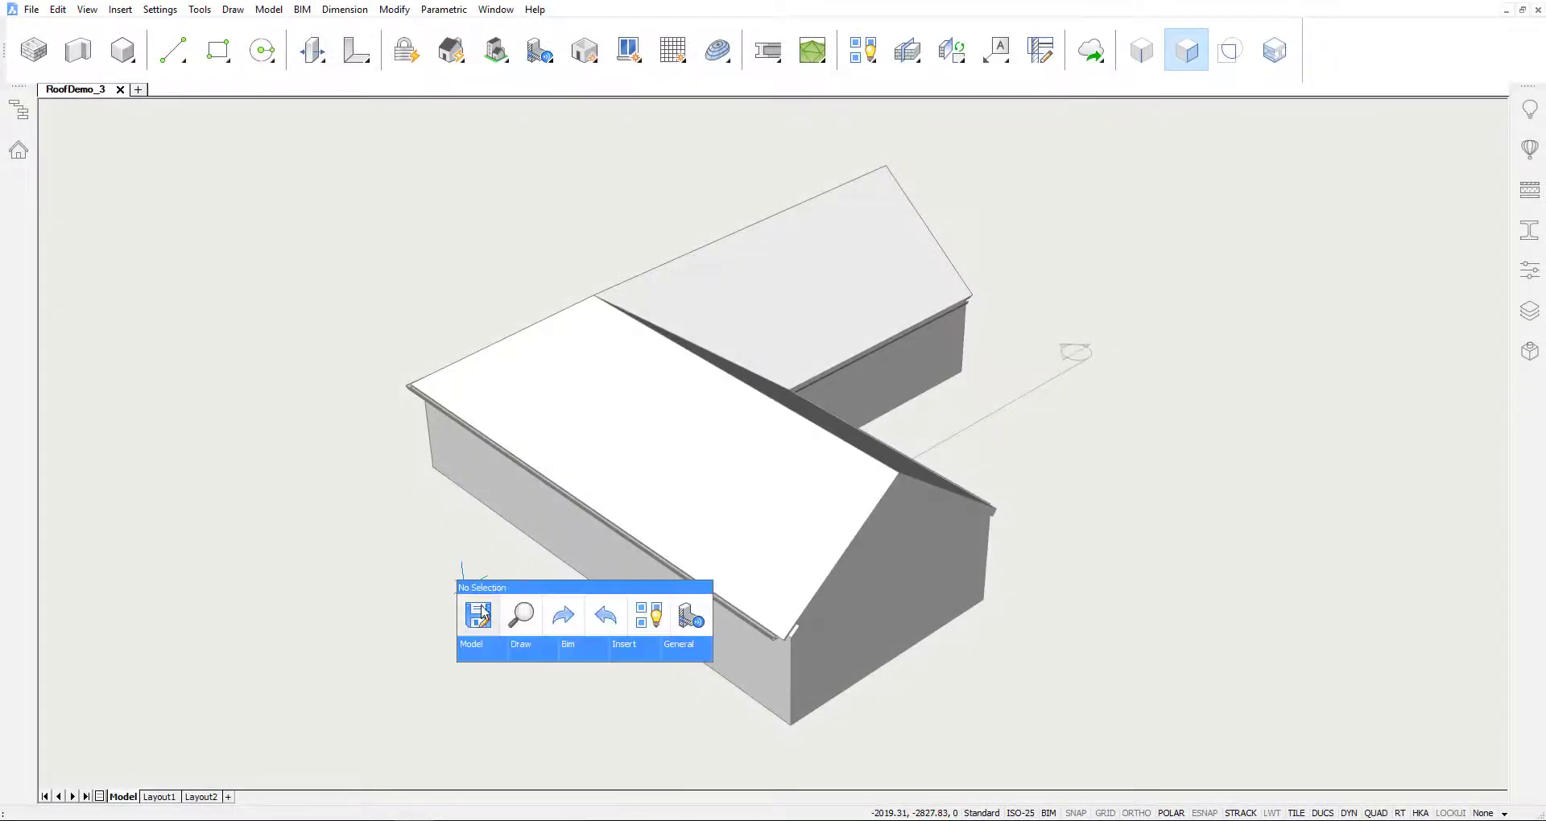
{"action": "mouse_move", "coordinate": [471, 645]}
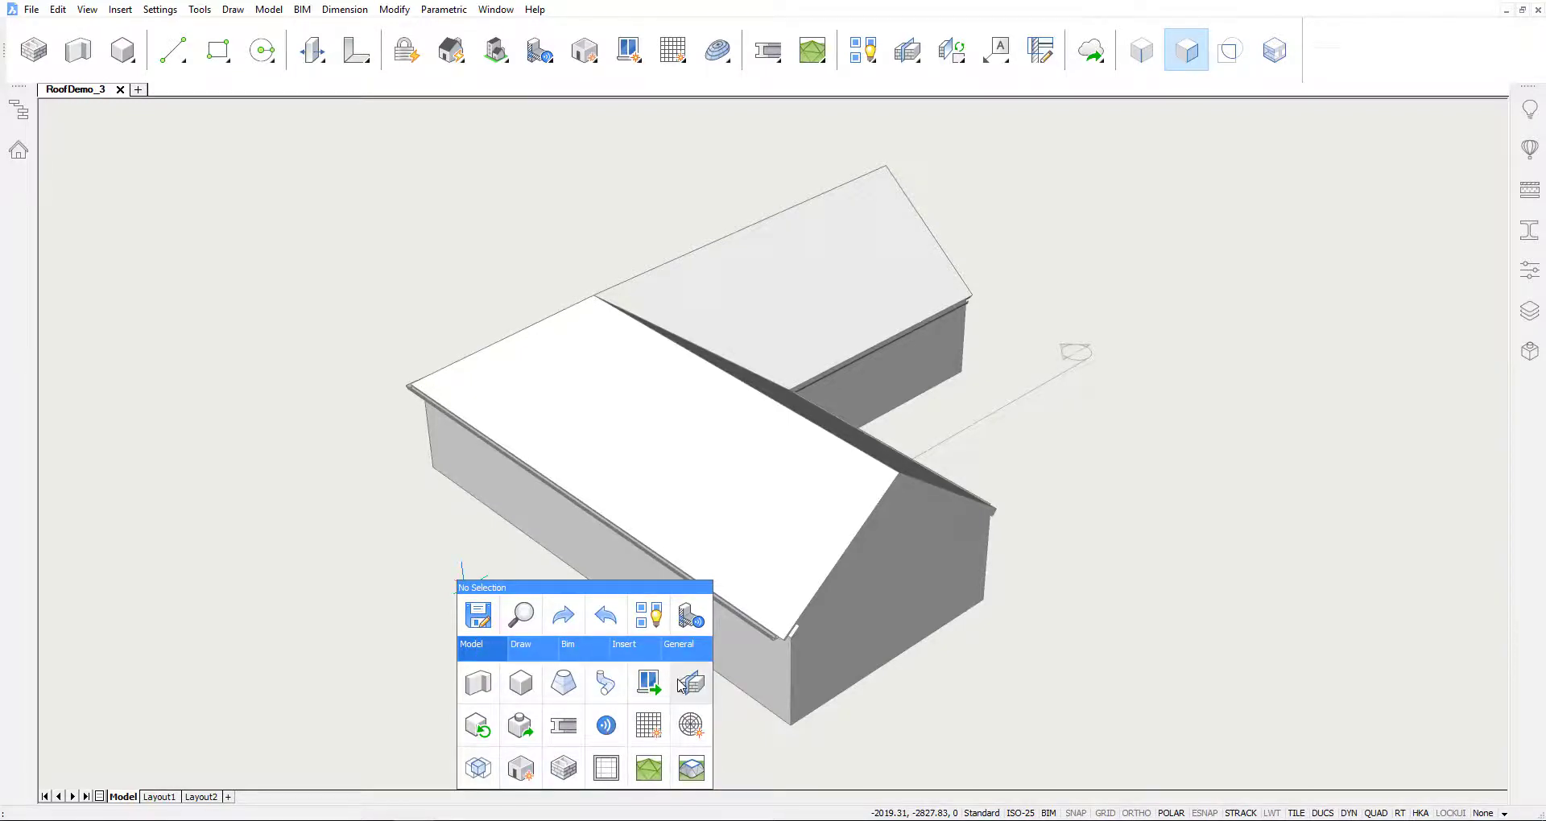
{"action": "left_click", "coordinate": [681, 685]}
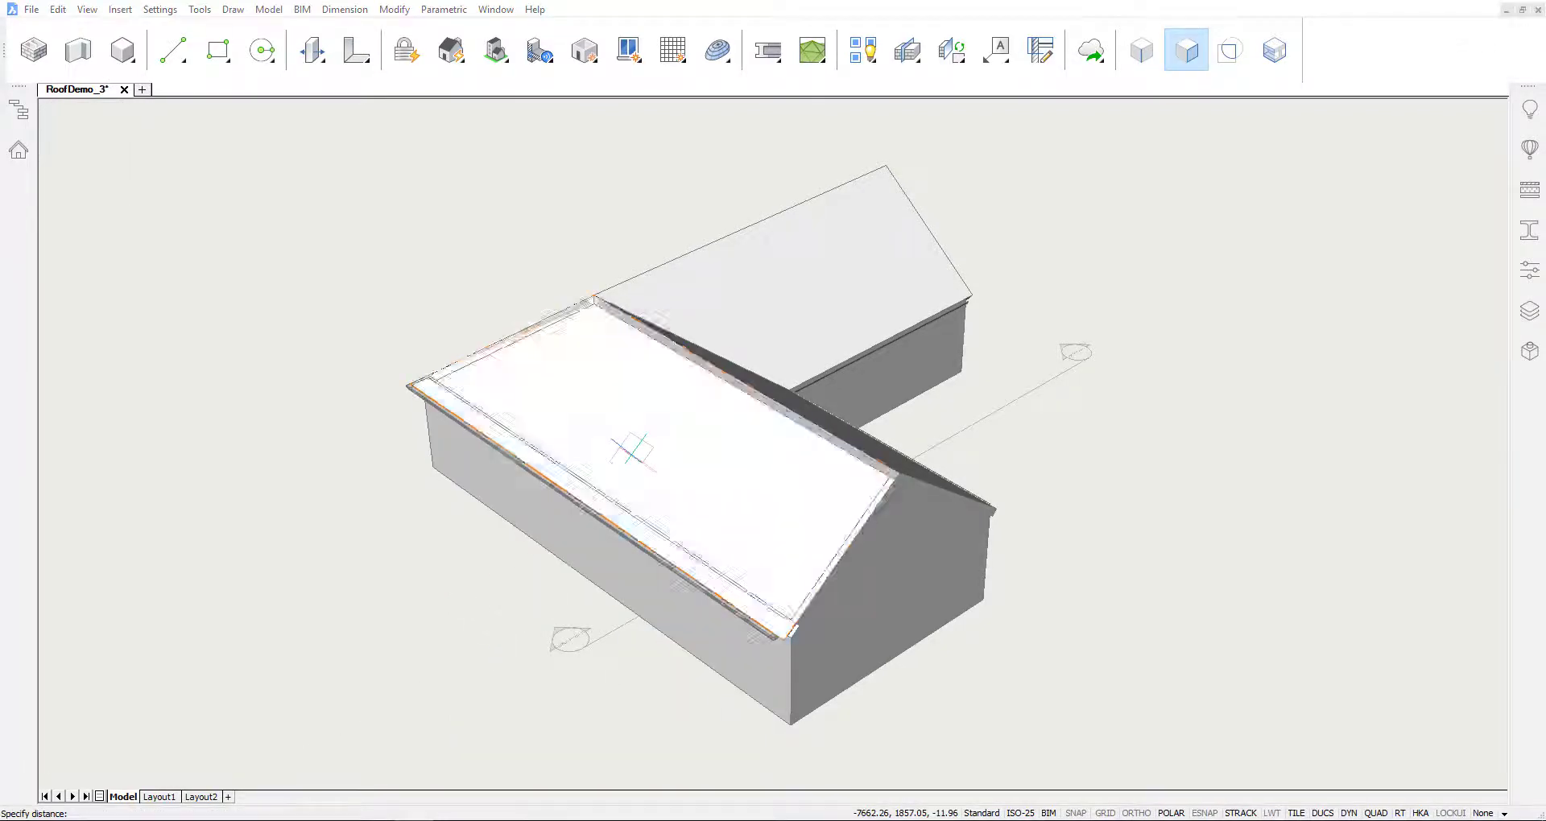
{"action": "left_click", "coordinate": [631, 449]}
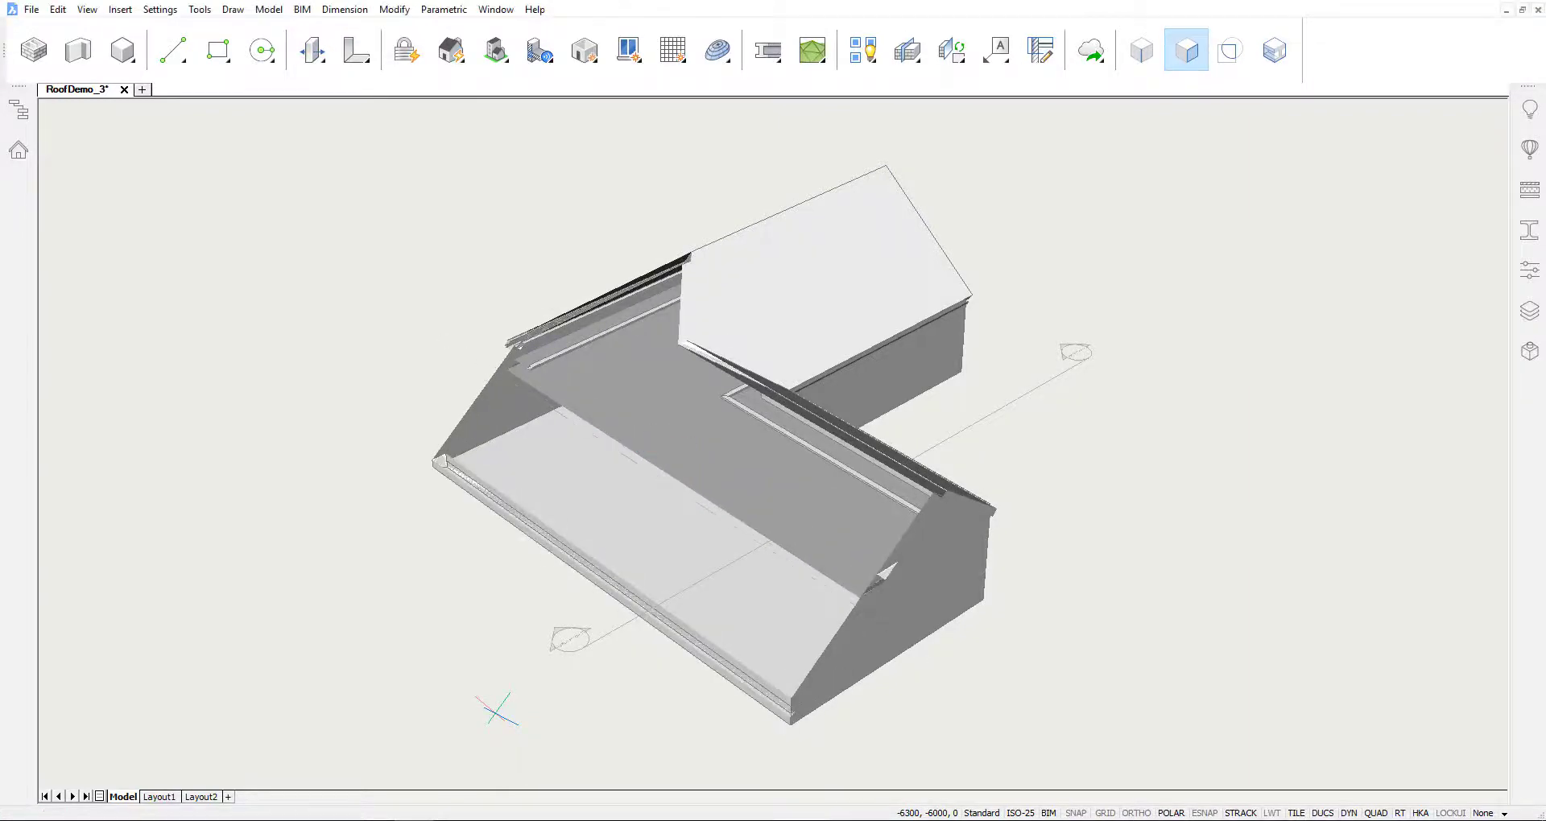
{"action": "middle_click_drag", "start_coordinate": [773, 442], "coordinate": [886, 483], "text": "shift"}
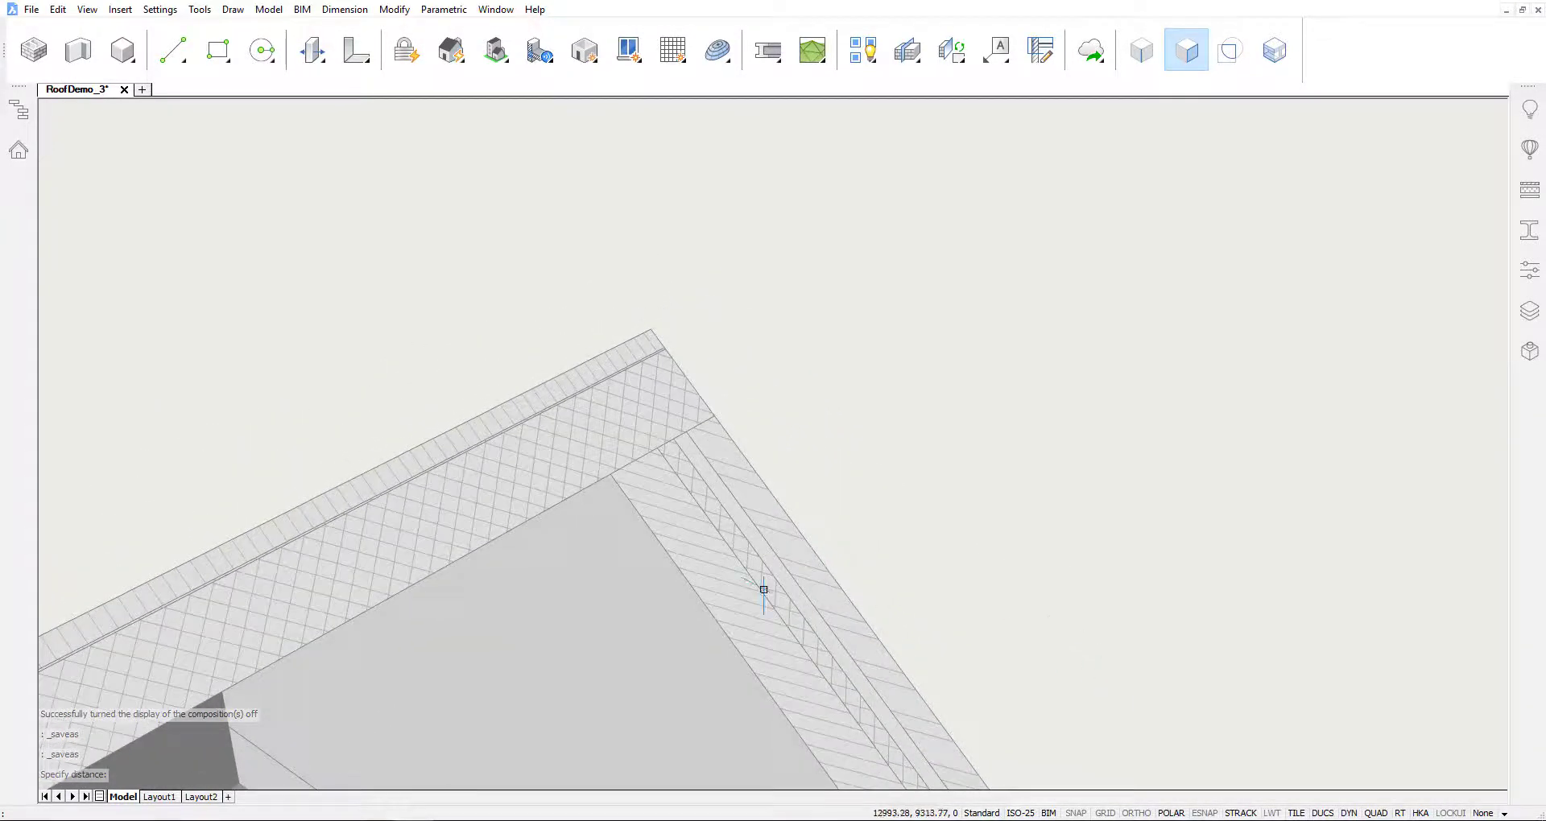
{"action": "mouse_move", "coordinate": [821, 584]}
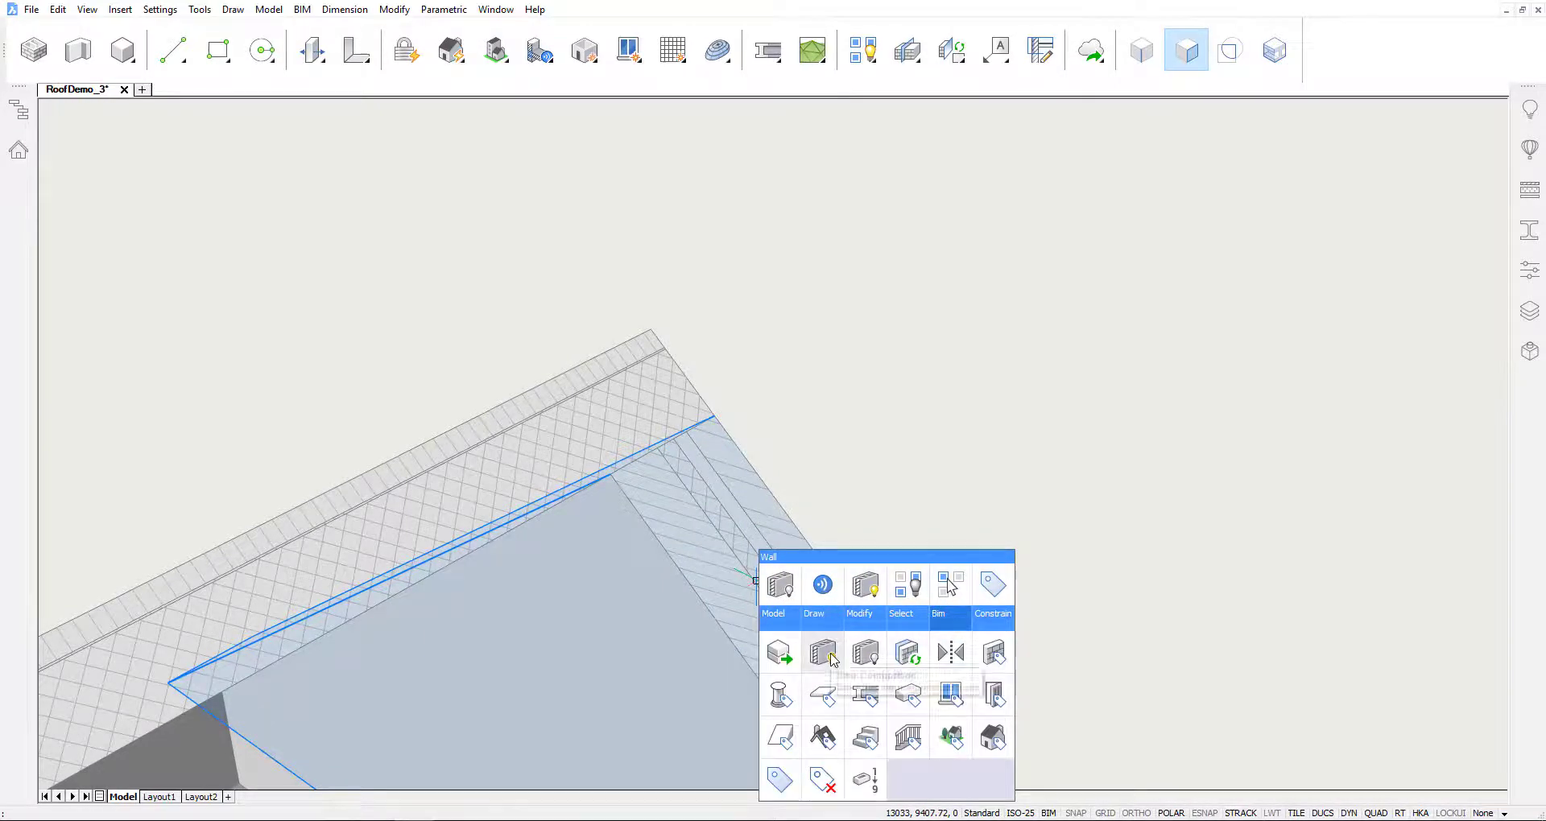
Display the layer compositions and push the thin roof ply 170 out to the eave endpoint.
{"action": "left_click", "coordinate": [832, 657]}
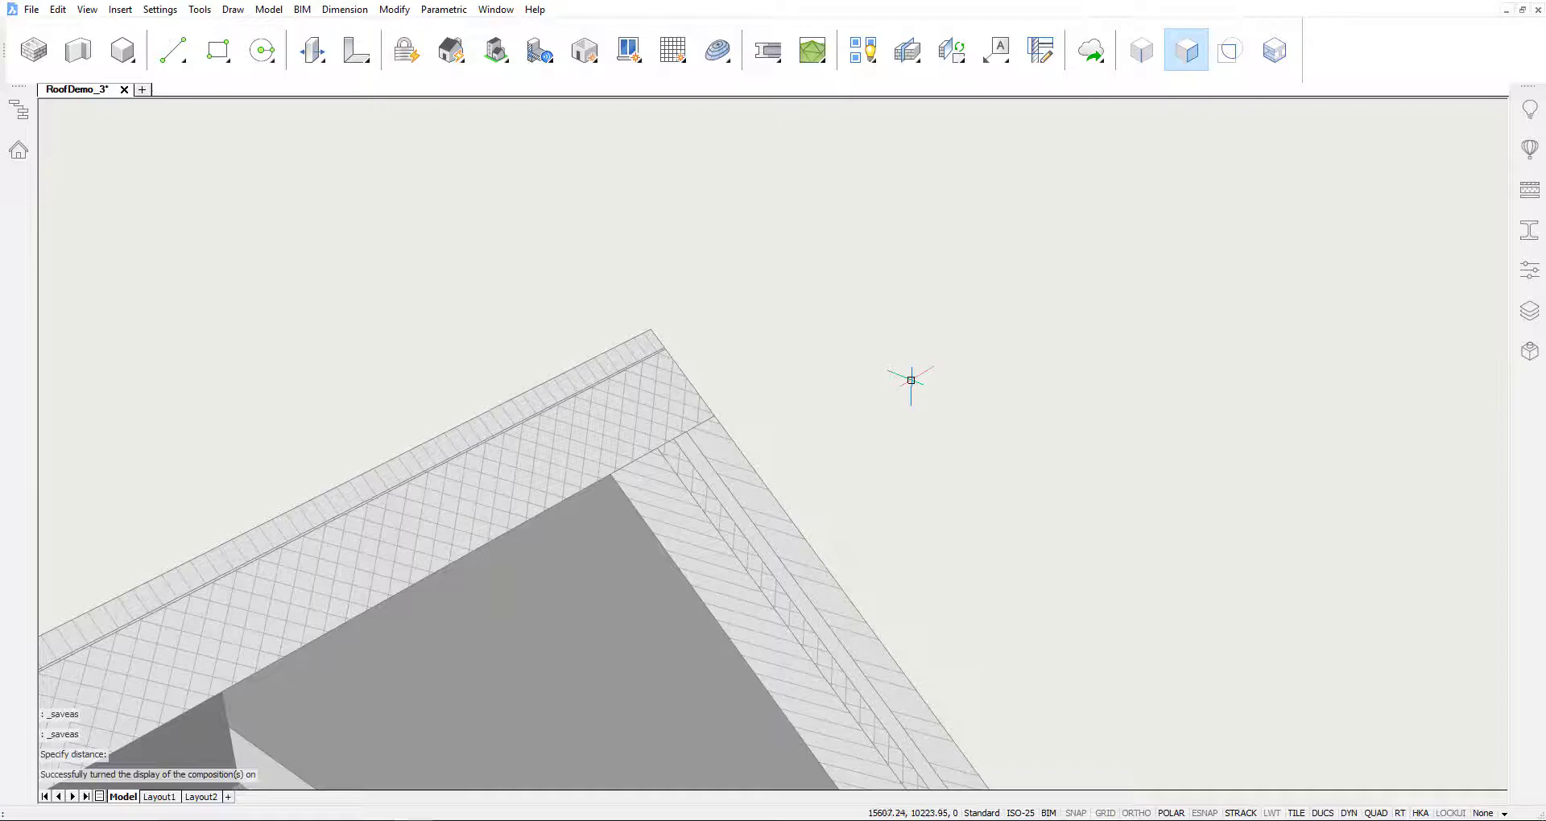
{"action": "middle_click_drag", "start_coordinate": [911, 380], "coordinate": [824, 459], "text": "shift"}
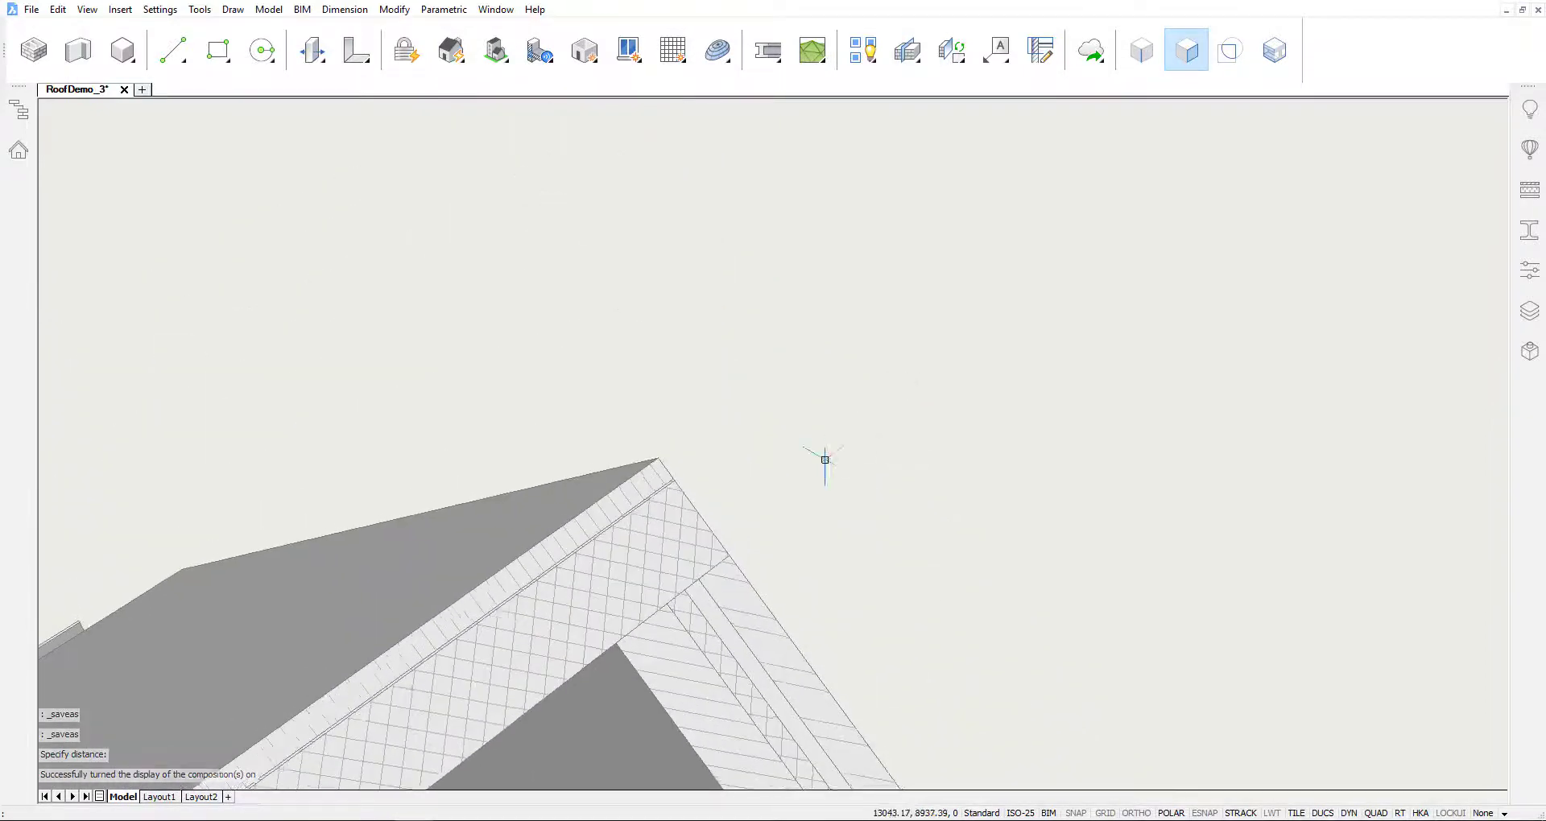
{"action": "key", "text": "Tab"}
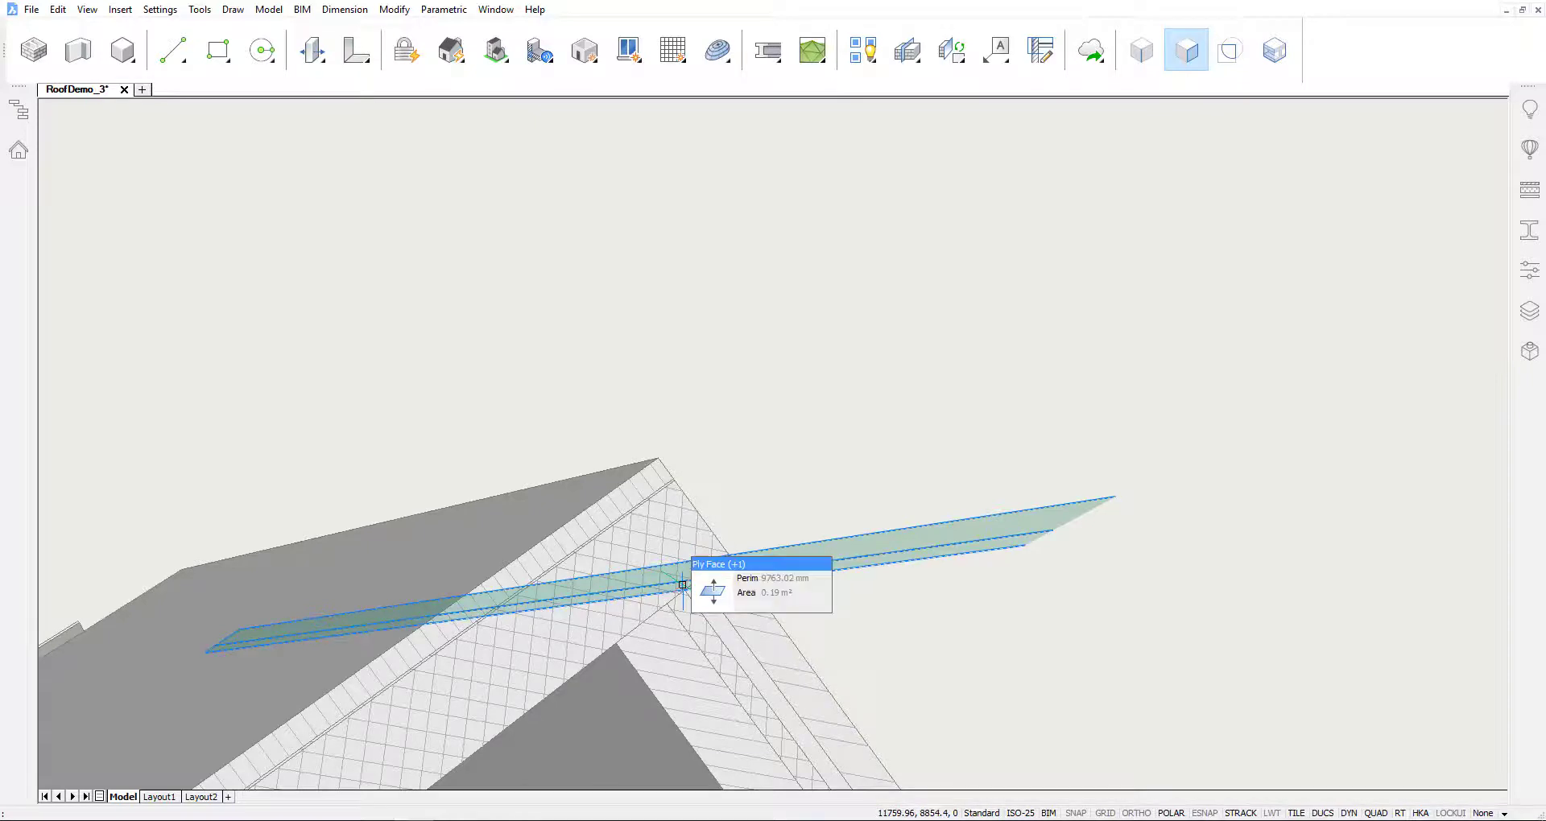
{"action": "left_click", "coordinate": [686, 586]}
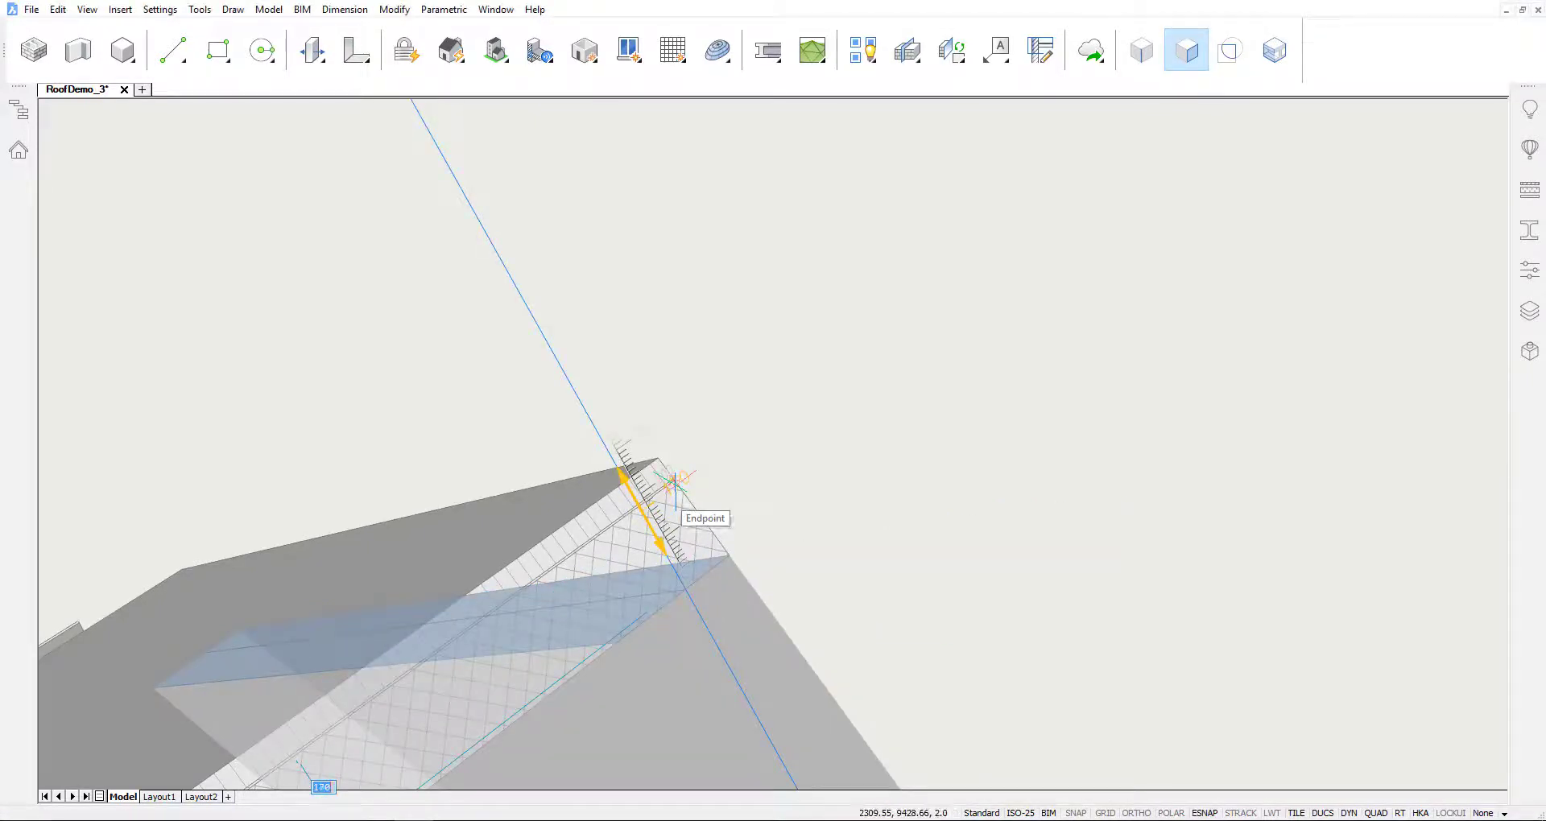
{"action": "left_click", "coordinate": [674, 481]}
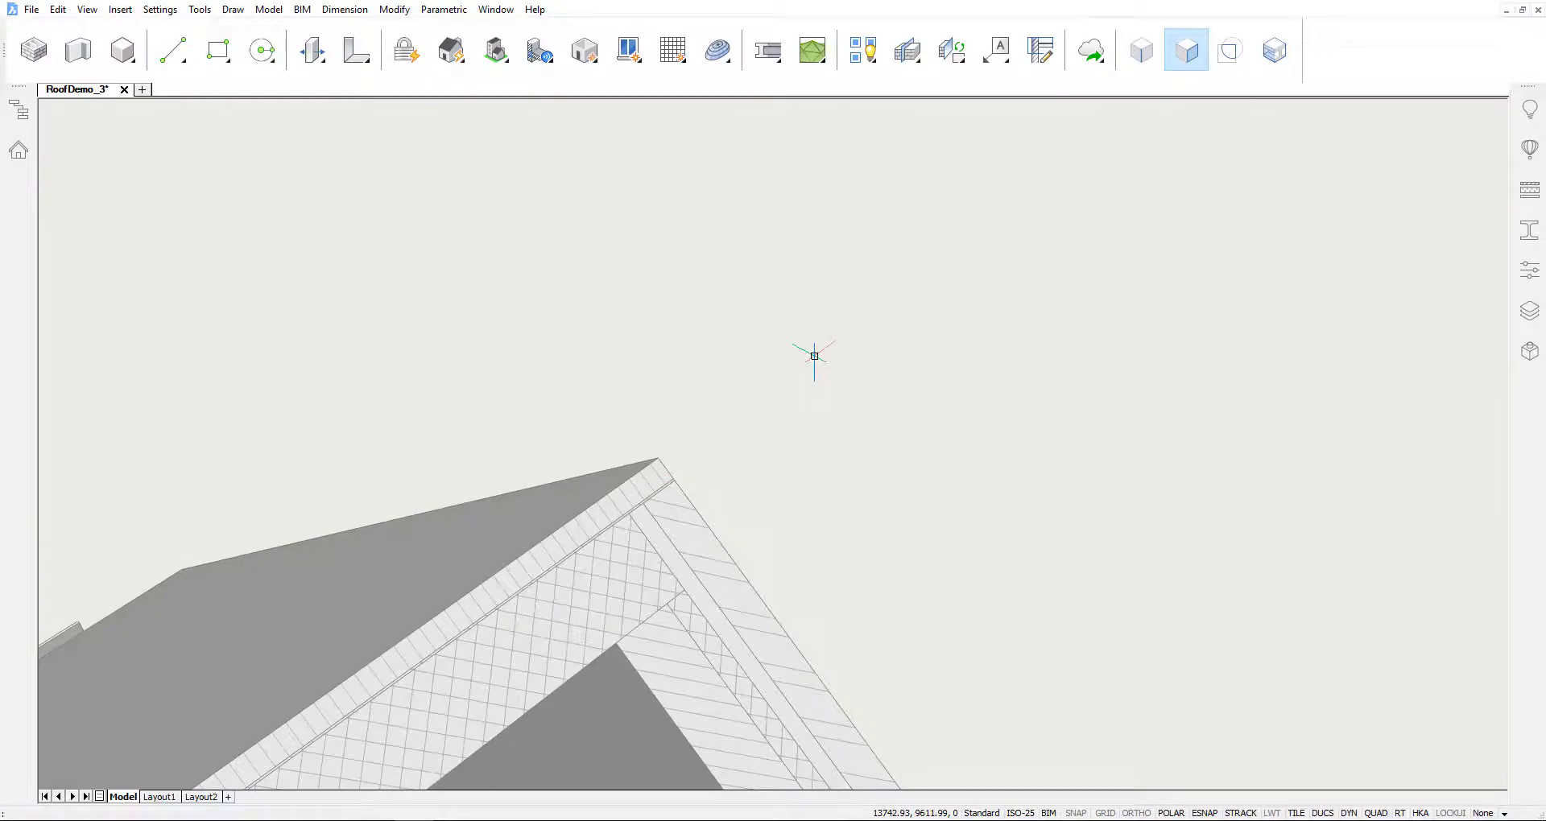
{"action": "mouse_move", "coordinate": [814, 356]}
{"action": "middle_mouse_down", "text": "shift"}
{"action": "mouse_move", "coordinate": [966, 362]}
{"action": "mouse_move", "coordinate": [1003, 592]}
{"action": "mouse_move", "coordinate": [1100, 639]}
{"action": "middle_mouse_up", "text": "shift"}
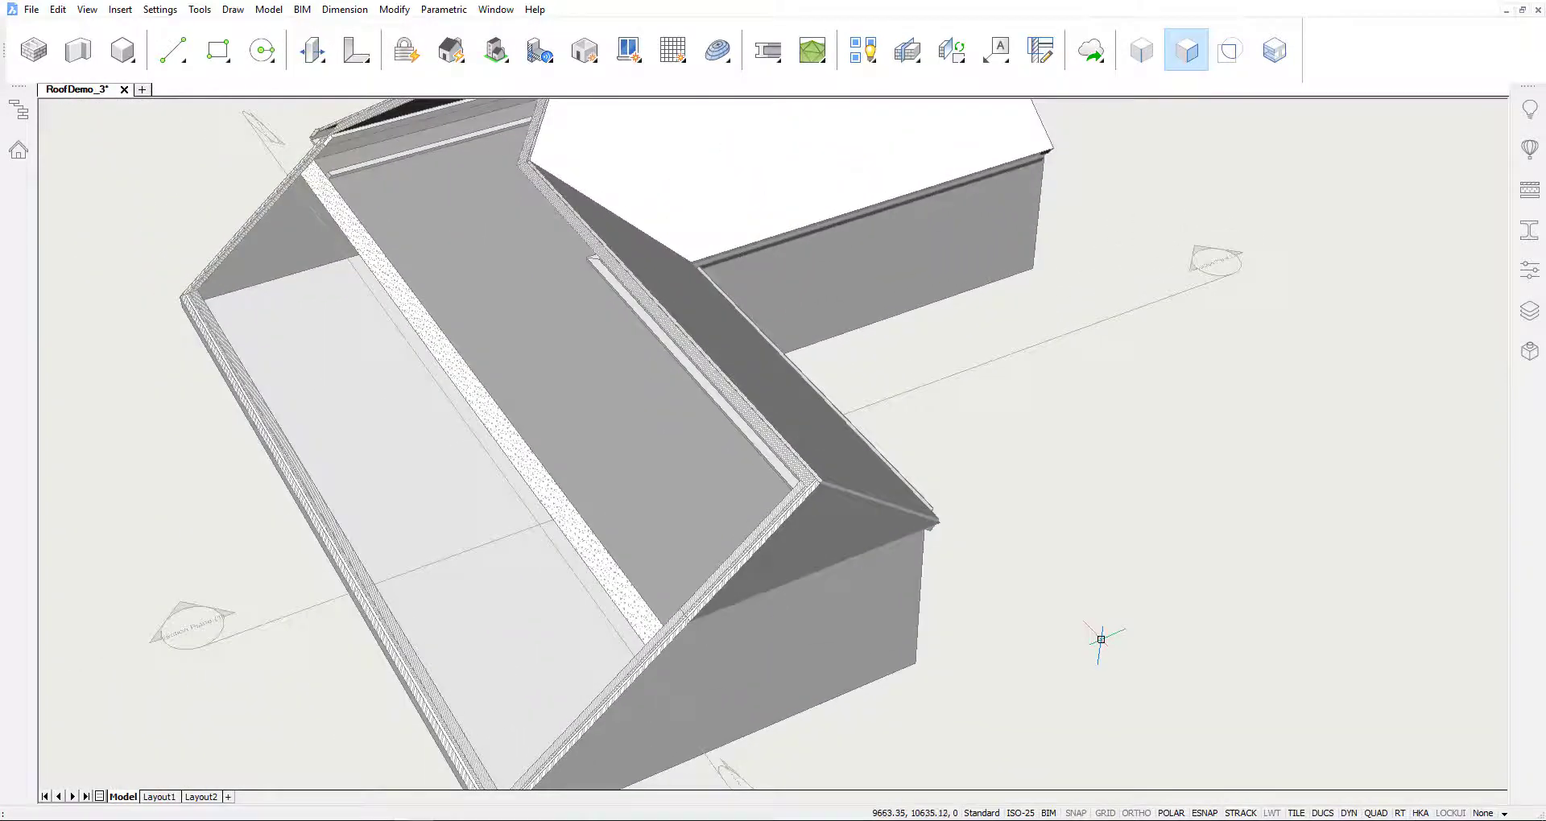
Propagate the front roof slope's eave detail as an extrusion with Propagate Planar.
{"action": "left_click", "coordinate": [548, 71]}
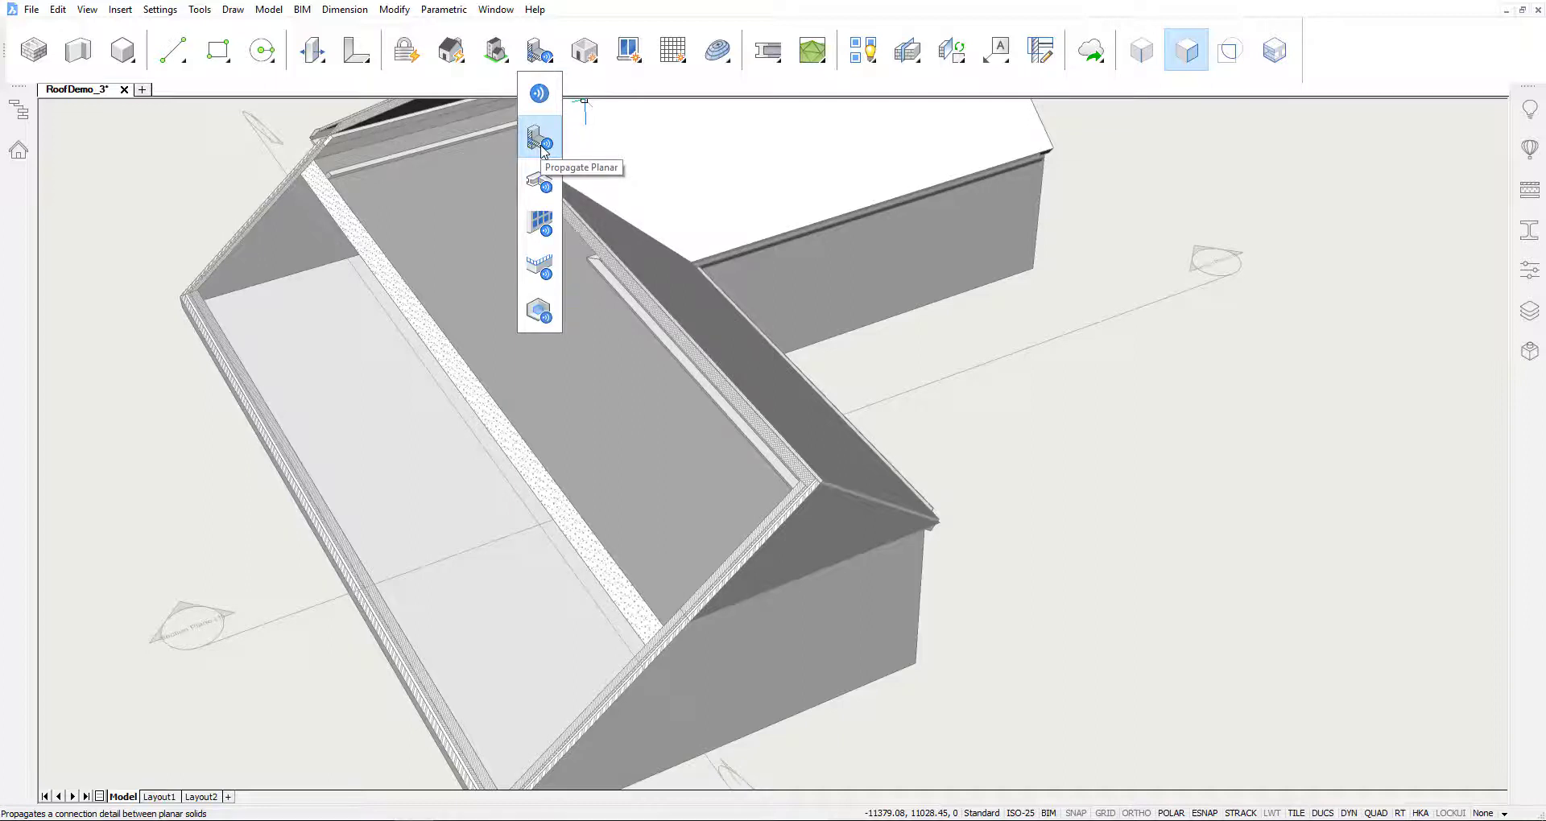
{"action": "left_click", "coordinate": [539, 142]}
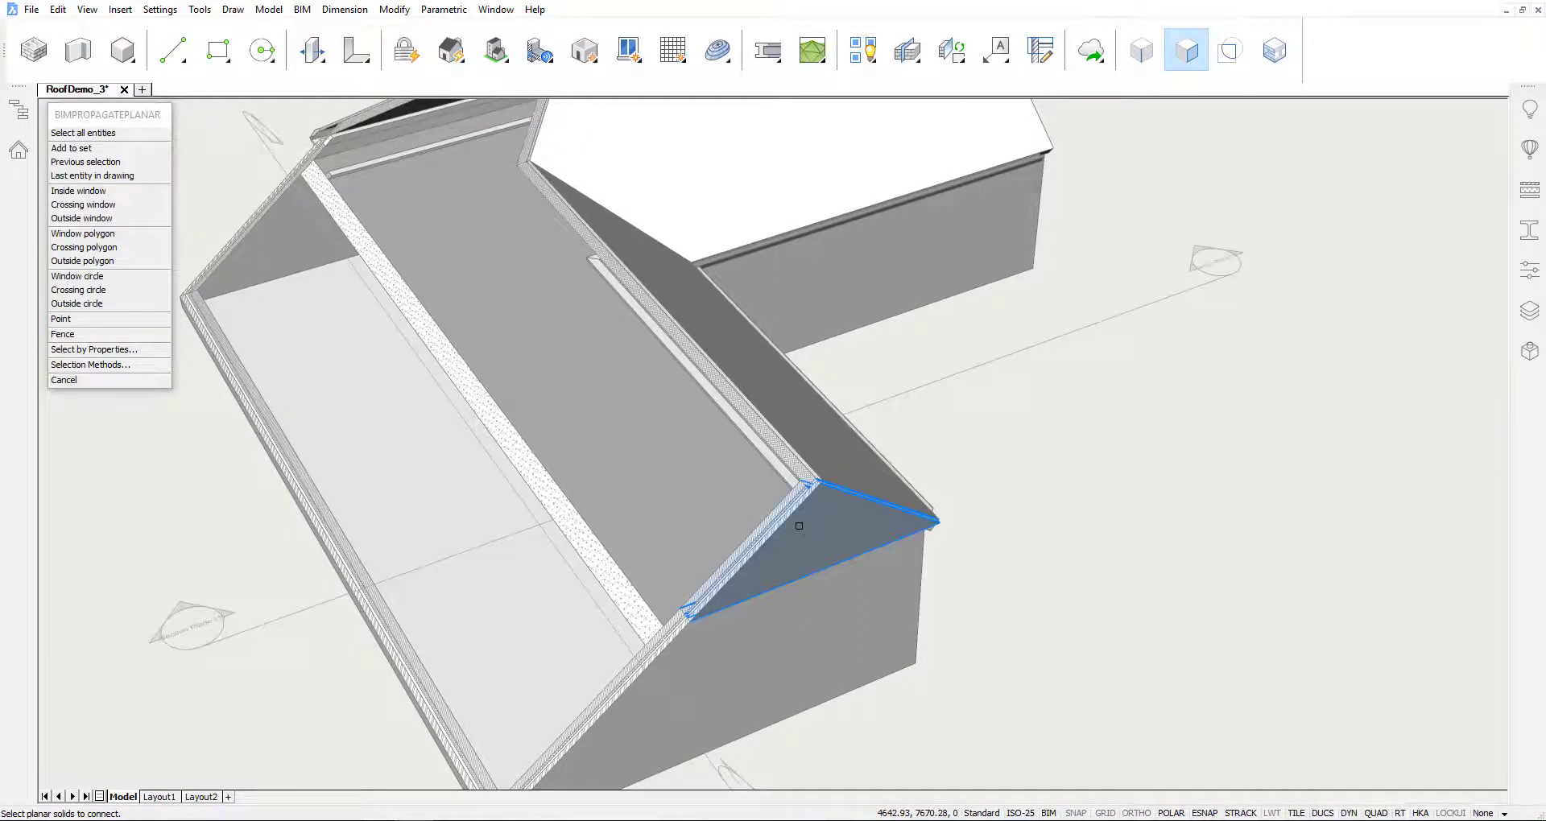
{"action": "left_click", "coordinate": [801, 445]}
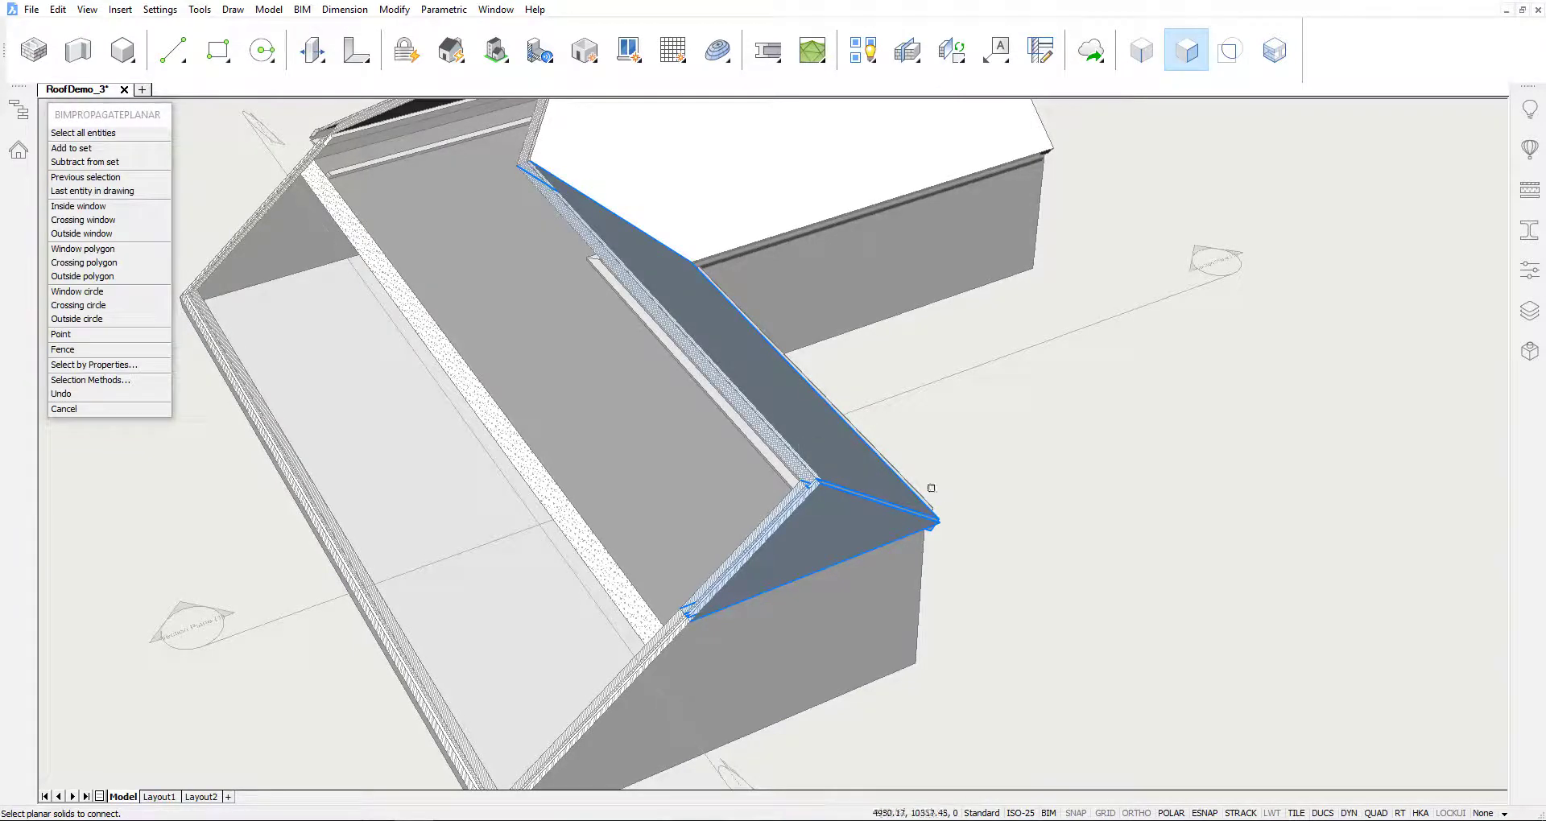
{"action": "key", "text": "Return"}
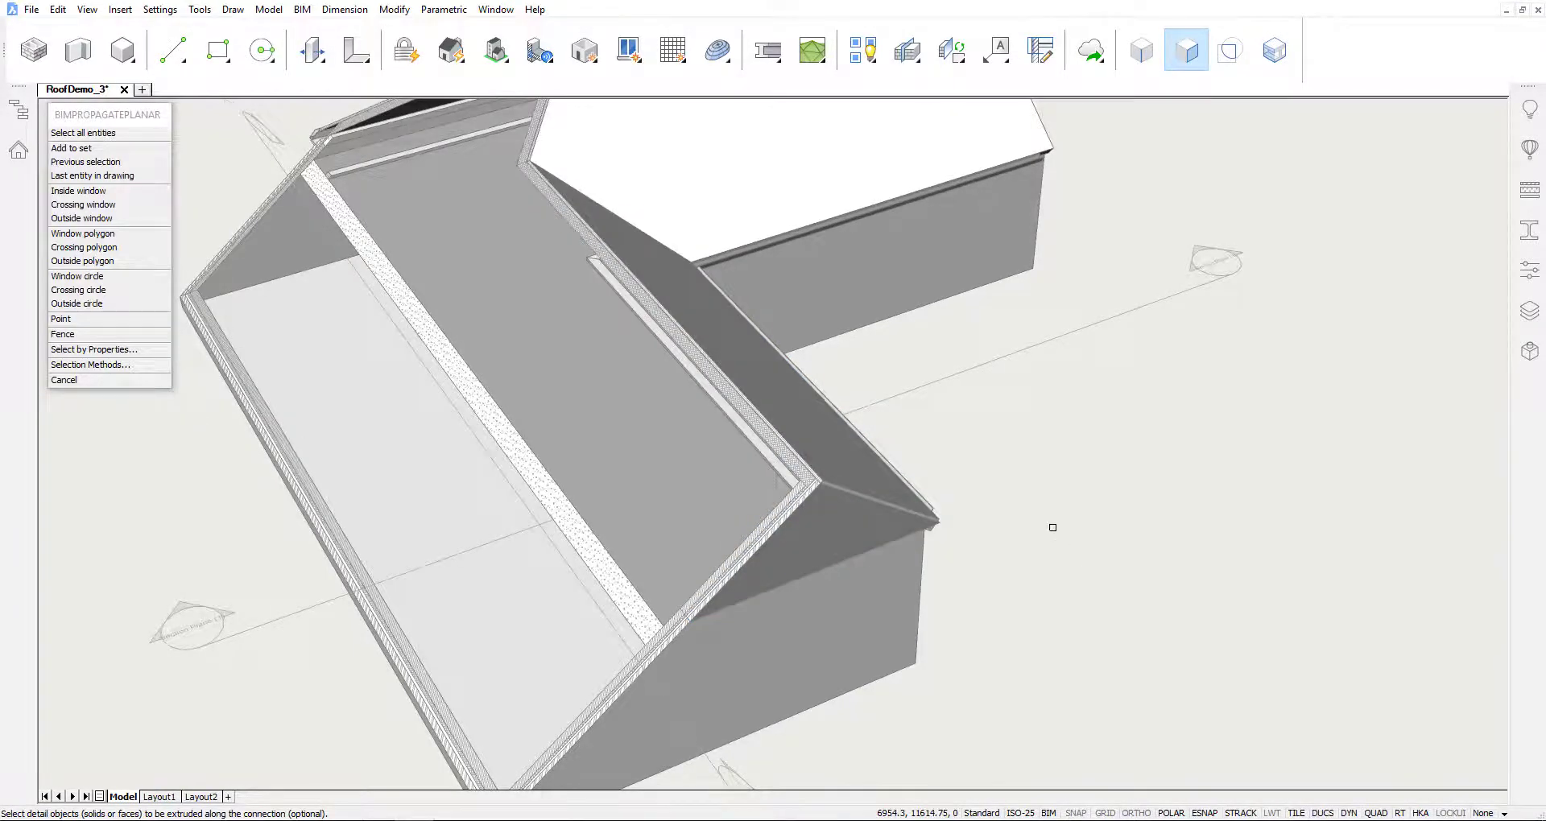
{"action": "key", "text": "Return"}
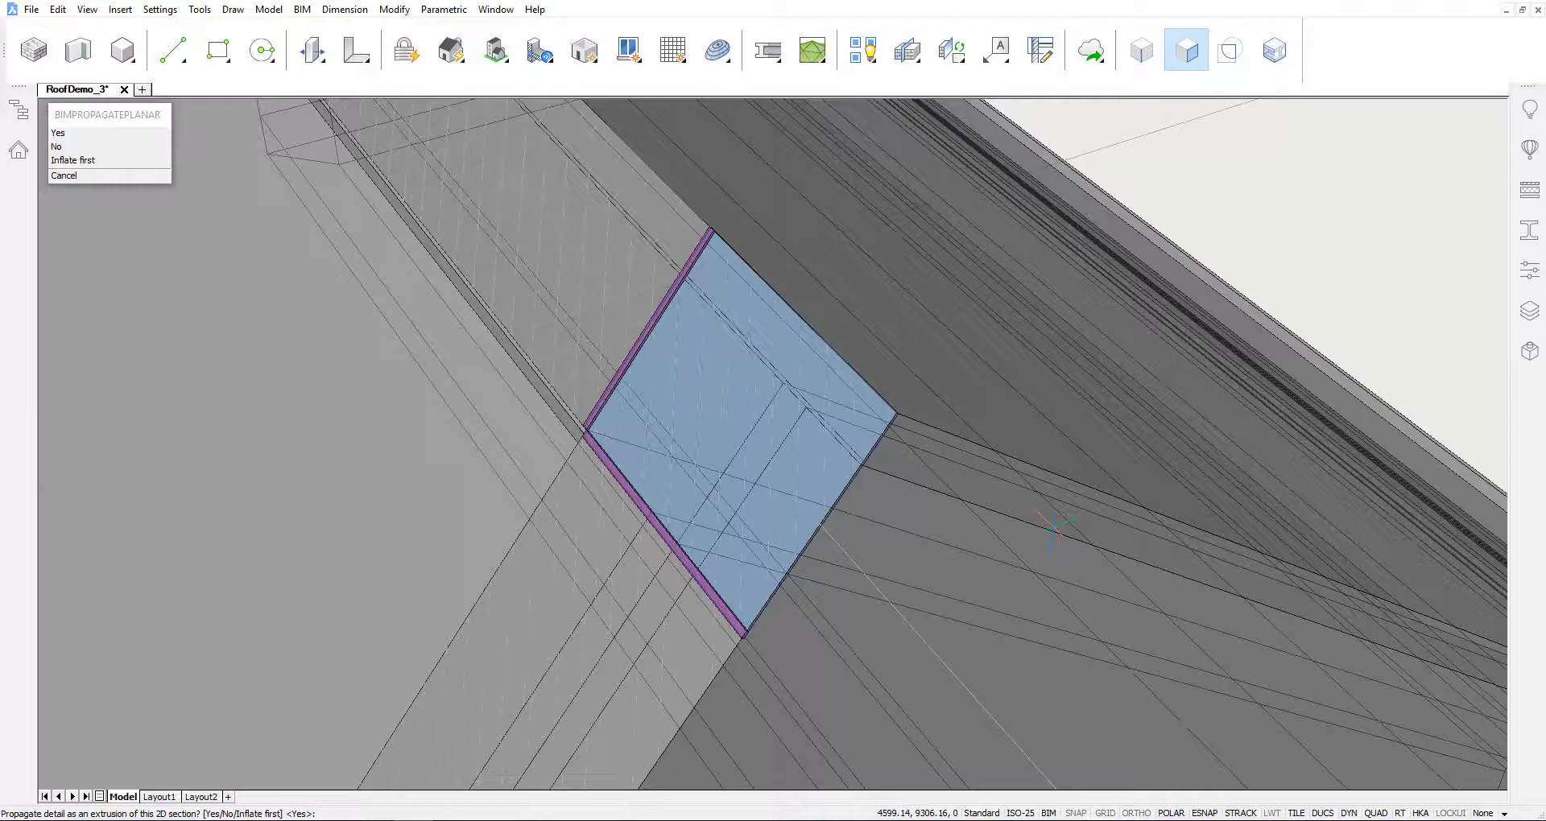
{"action": "key", "text": "Return"}
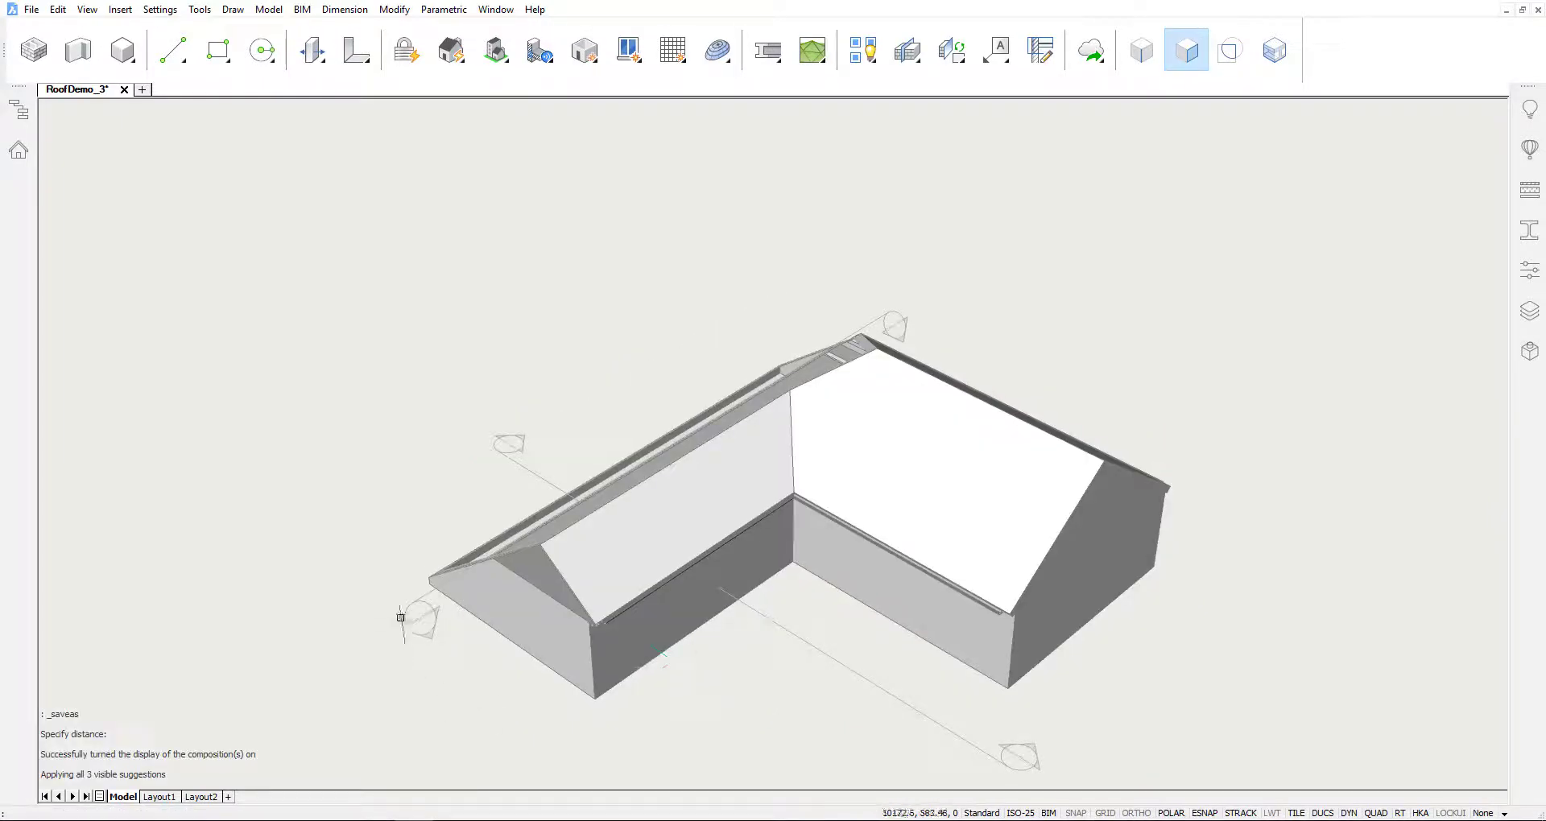
Erase the leftover roof overhang piece and inspect the wall and roof corner.
{"action": "key", "text": "Delete"}
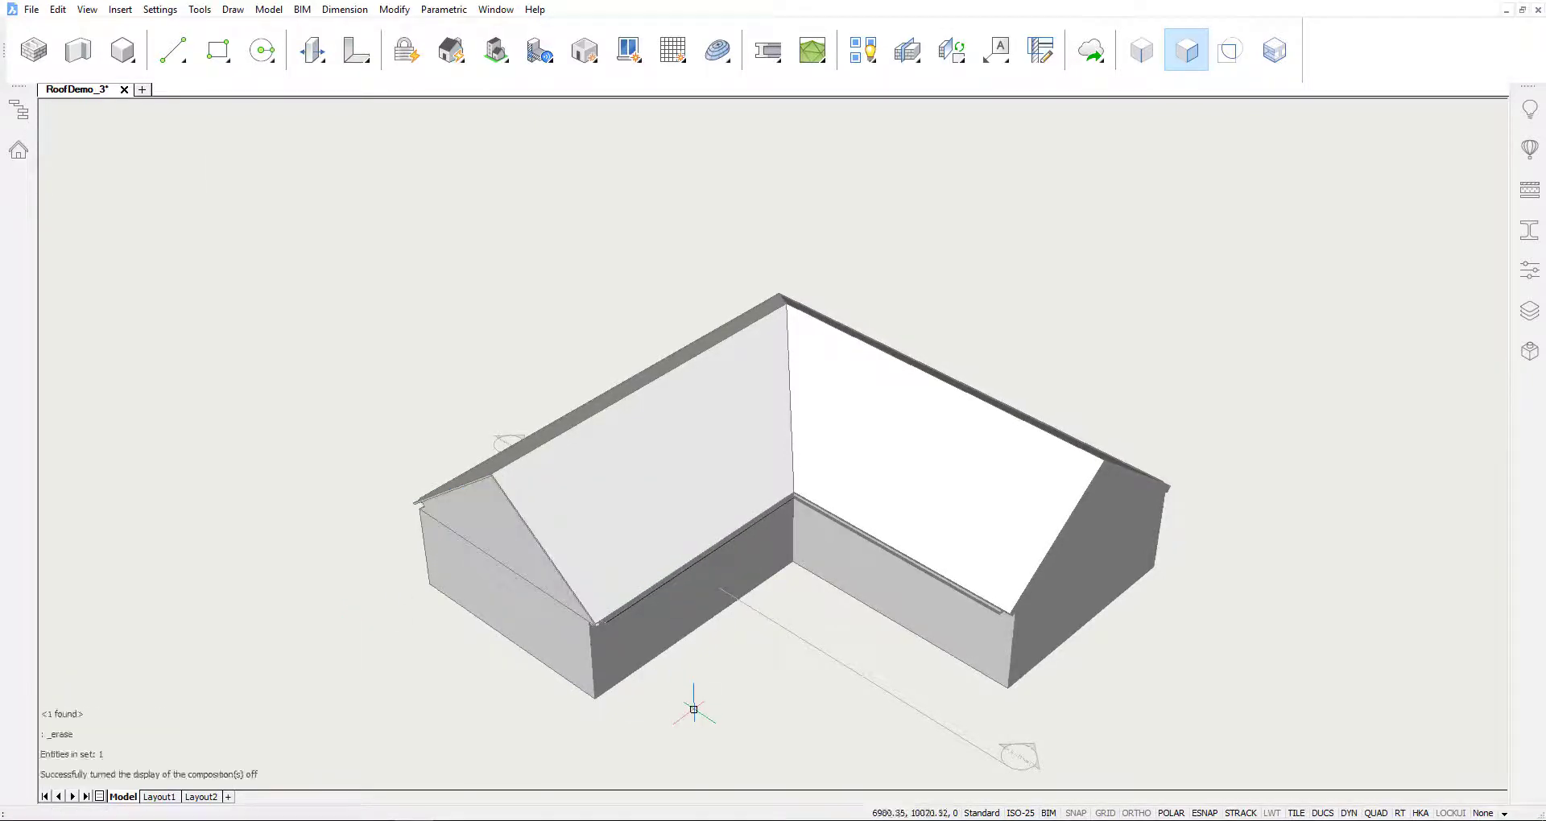
{"action": "middle_click_drag", "start_coordinate": [690, 698], "coordinate": [733, 708], "text": "shift"}
{"action": "scroll", "coordinate": [739, 707], "scroll_direction": "up", "scroll_amount": 2}
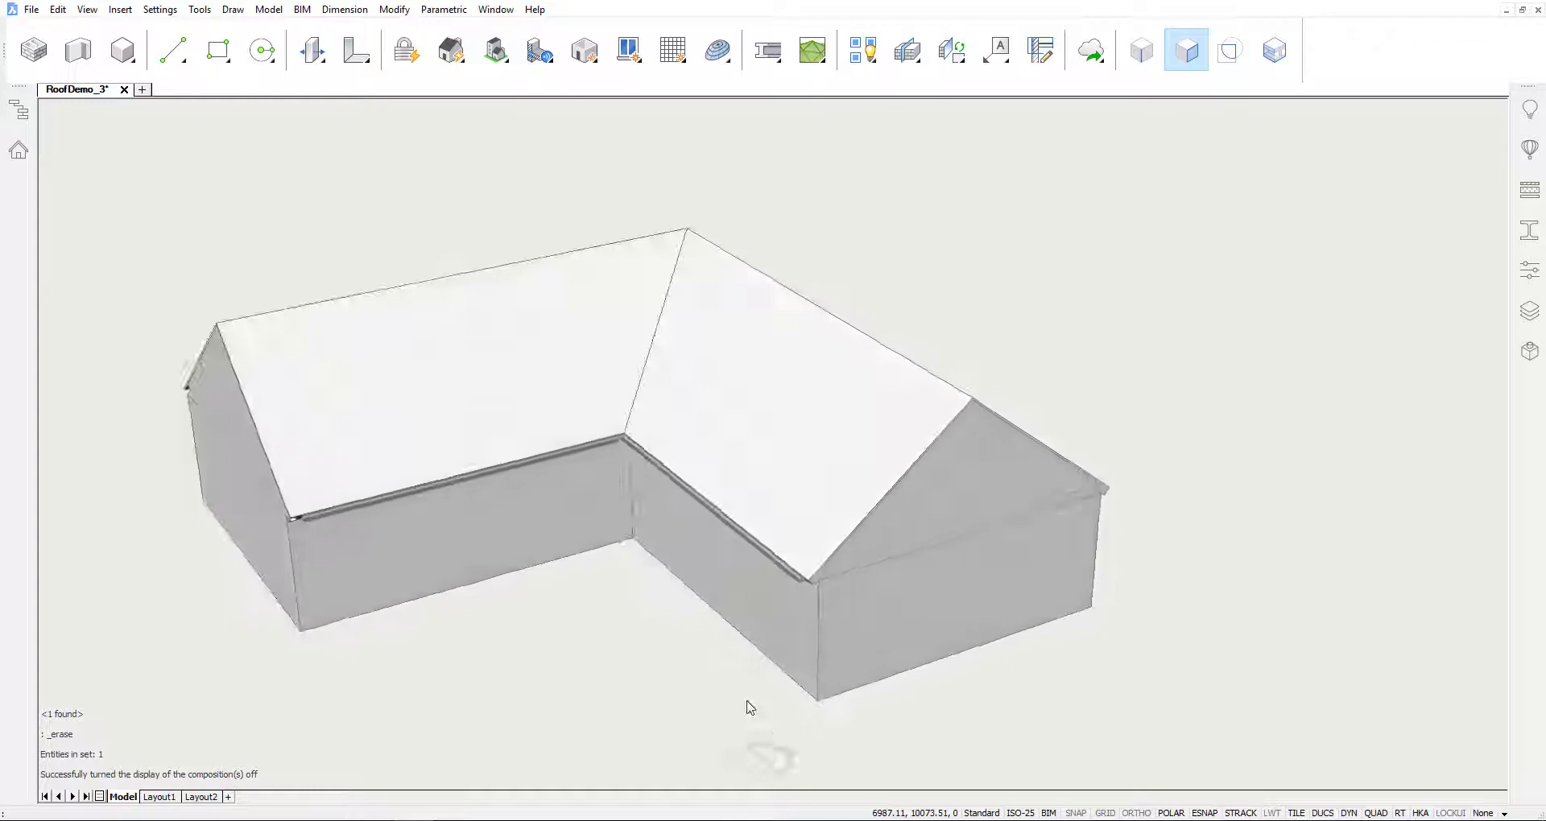
{"action": "scroll", "coordinate": [742, 748], "scroll_direction": "up", "scroll_amount": 2}
{"action": "scroll", "coordinate": [744, 769], "scroll_direction": "up", "scroll_amount": 3}
{"action": "scroll", "coordinate": [747, 765], "scroll_direction": "up", "scroll_amount": 2}
{"action": "scroll", "coordinate": [748, 764], "scroll_direction": "down", "scroll_amount": 3}
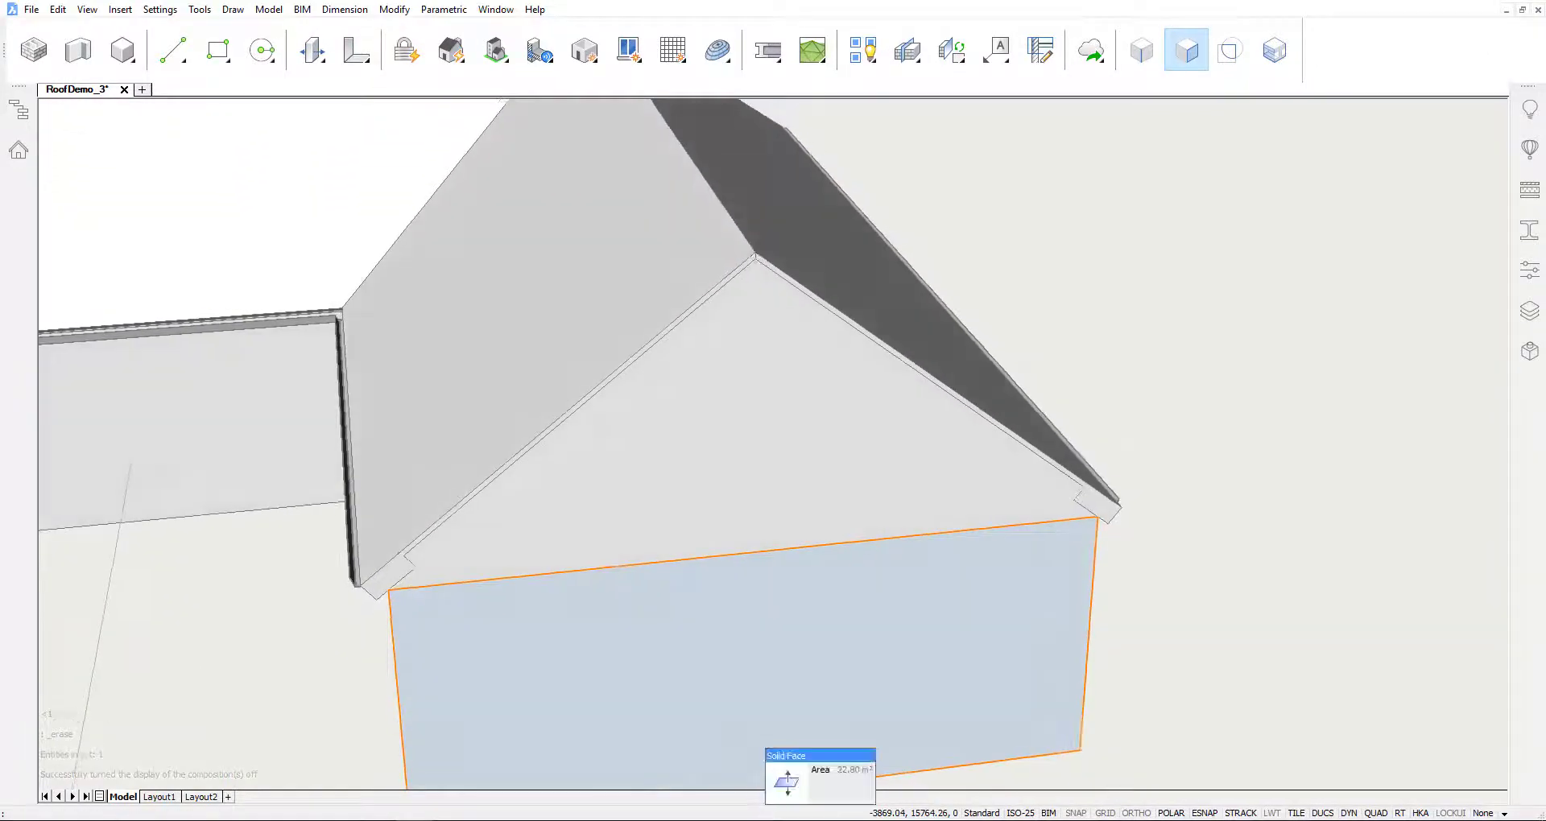
{"action": "middle_click_drag", "start_coordinate": [747, 764], "coordinate": [789, 757], "text": "shift"}
{"action": "scroll", "coordinate": [789, 757], "scroll_direction": "up", "scroll_amount": 5}
{"action": "scroll", "coordinate": [1079, 757], "scroll_direction": "down", "scroll_amount": 2}
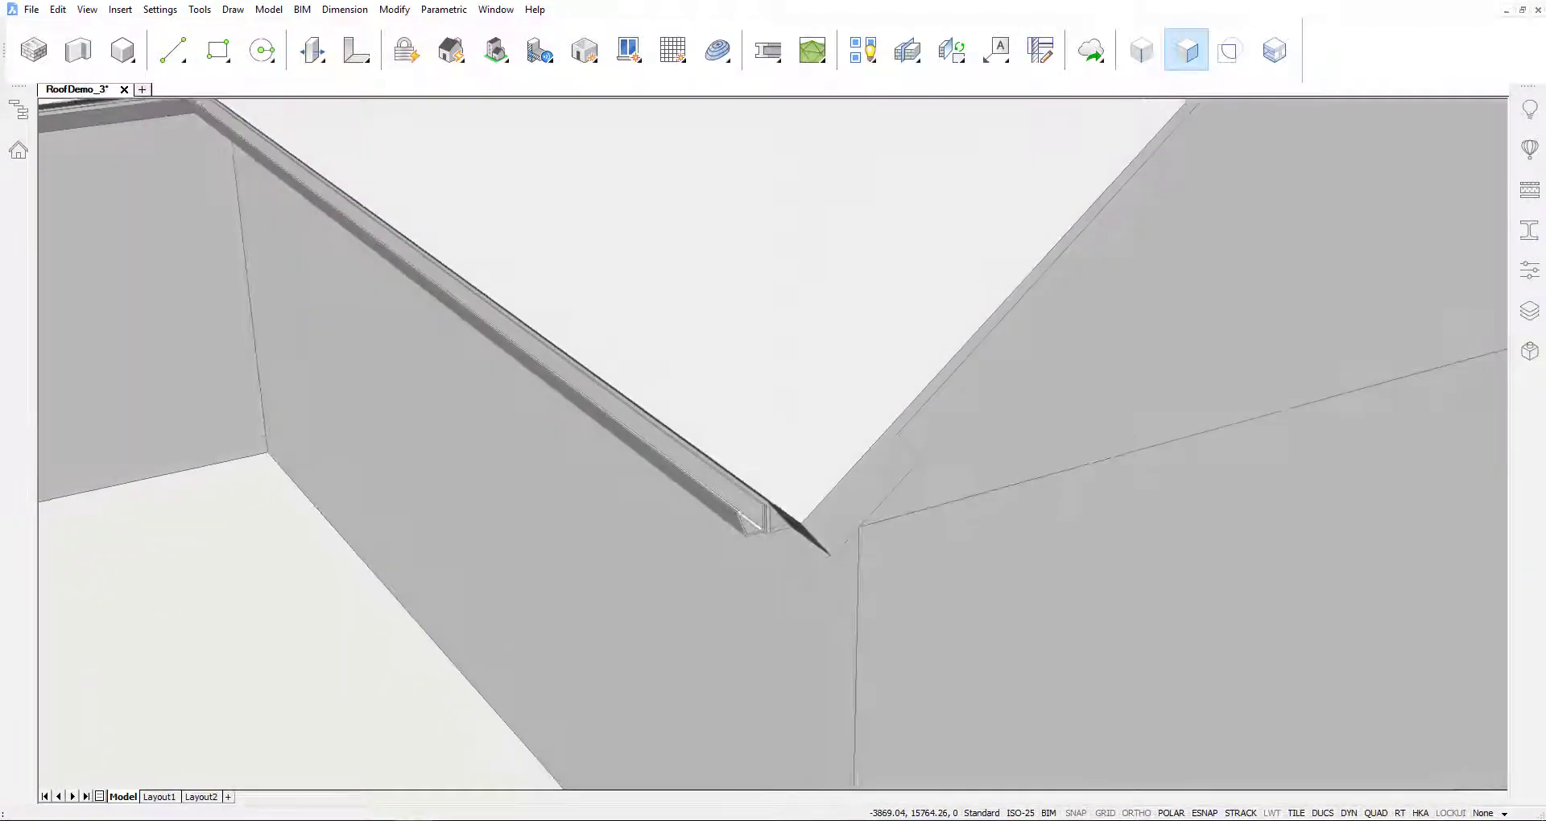
{"action": "scroll", "coordinate": [1078, 757], "scroll_direction": "down", "scroll_amount": 2}
{"action": "scroll", "coordinate": [1079, 757], "scroll_direction": "down", "scroll_amount": 3}
Orbit and zoom around the other eave corners to check the propagated gutters.
{"action": "middle_click_drag", "start_coordinate": [1079, 757], "coordinate": [709, 459], "text": "shift"}
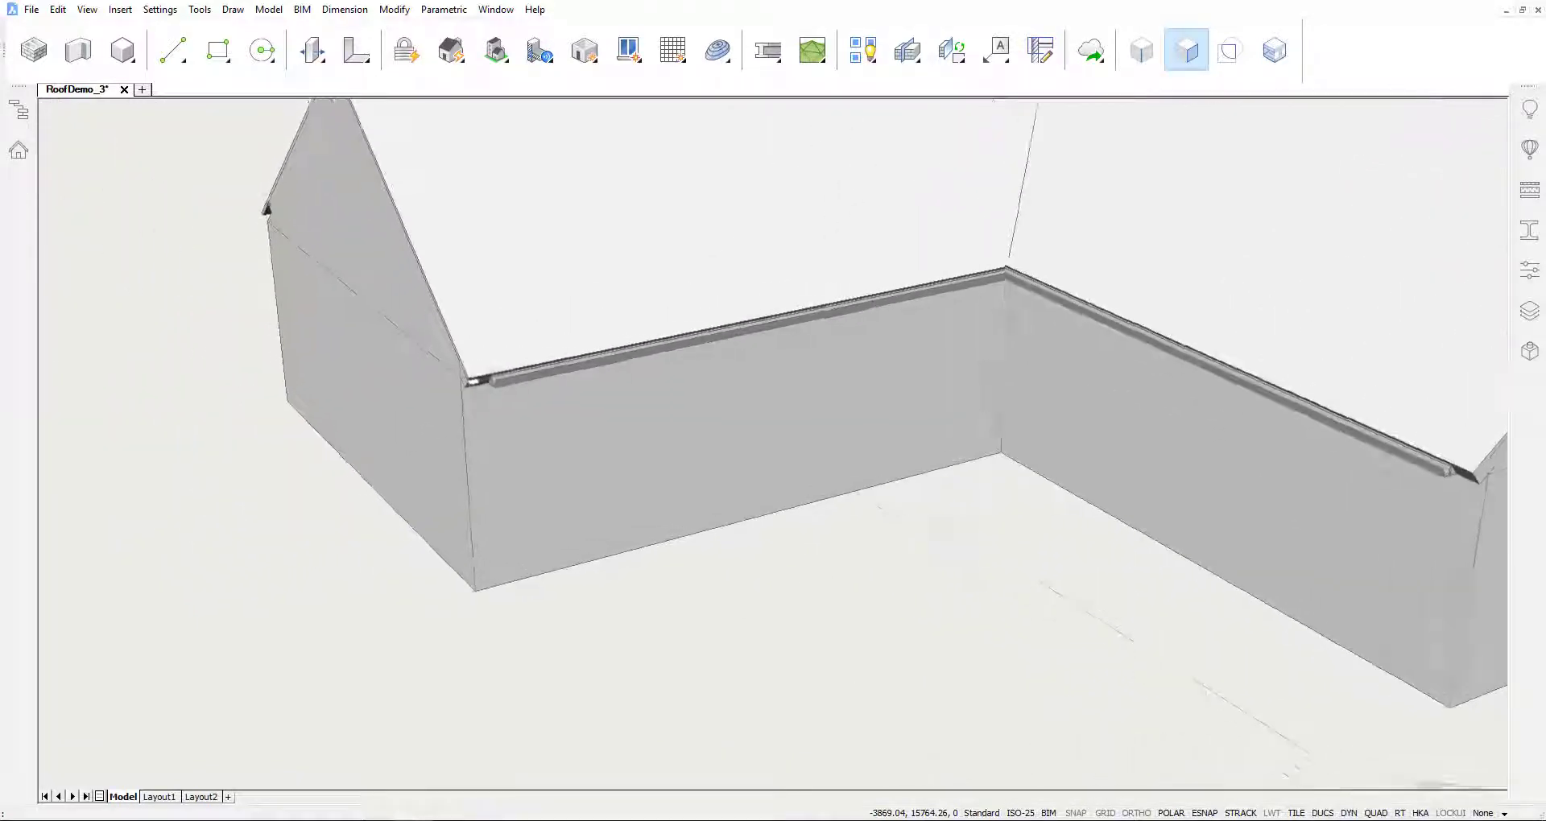
{"action": "scroll", "coordinate": [709, 459], "scroll_direction": "up", "scroll_amount": 3}
{"action": "scroll", "coordinate": [708, 459], "scroll_direction": "up", "scroll_amount": 2}
{"action": "scroll", "coordinate": [709, 459], "scroll_direction": "up", "scroll_amount": 2}
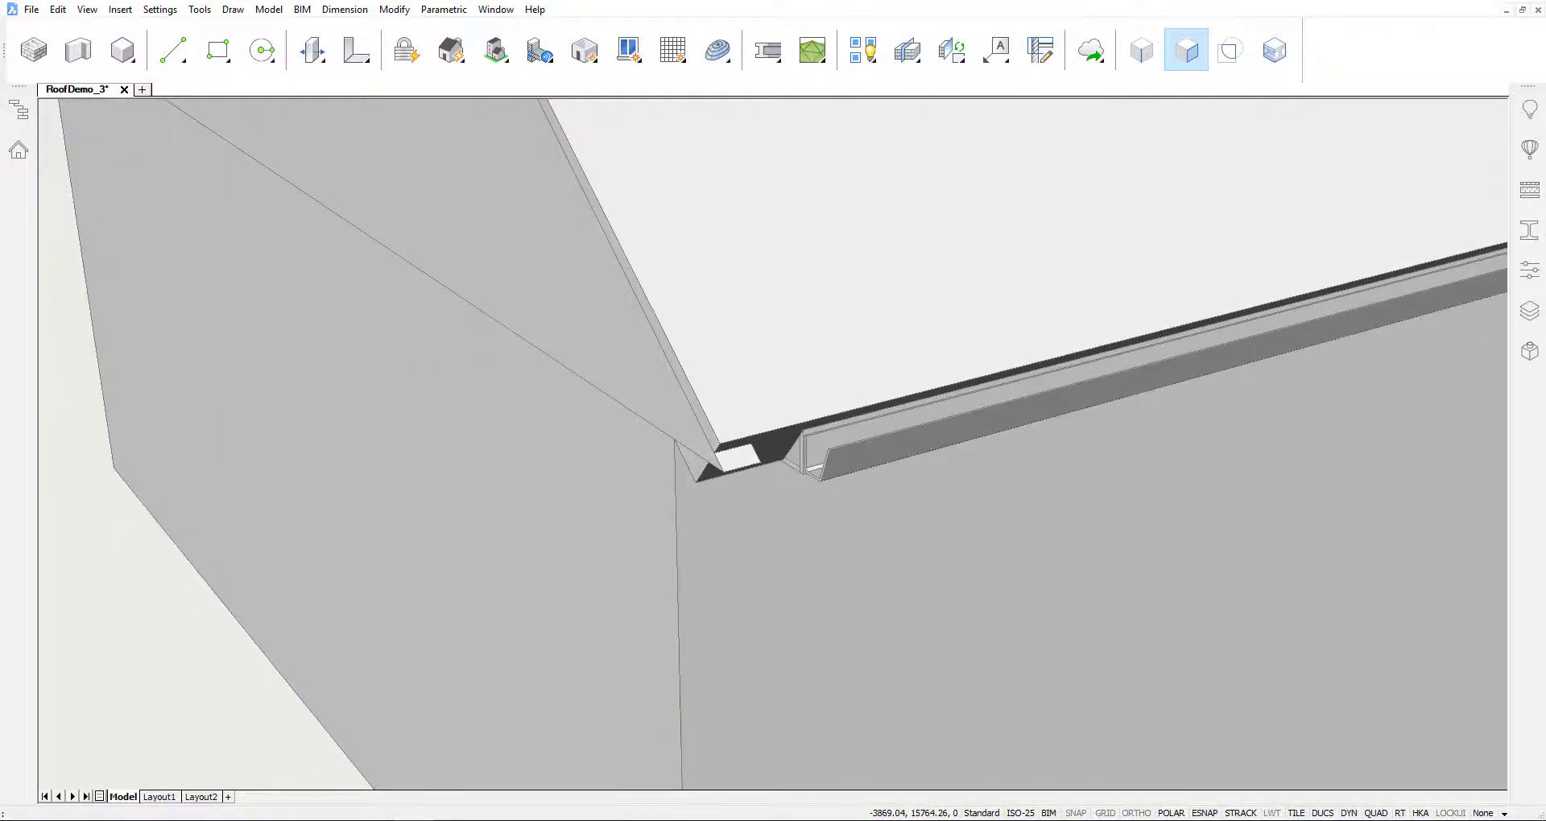
{"action": "scroll", "coordinate": [708, 459], "scroll_direction": "down", "scroll_amount": 3}
{"action": "middle_click_drag", "start_coordinate": [709, 459], "coordinate": [483, 386], "text": "shift"}
{"action": "scroll", "coordinate": [709, 459], "scroll_direction": "up", "scroll_amount": 3}
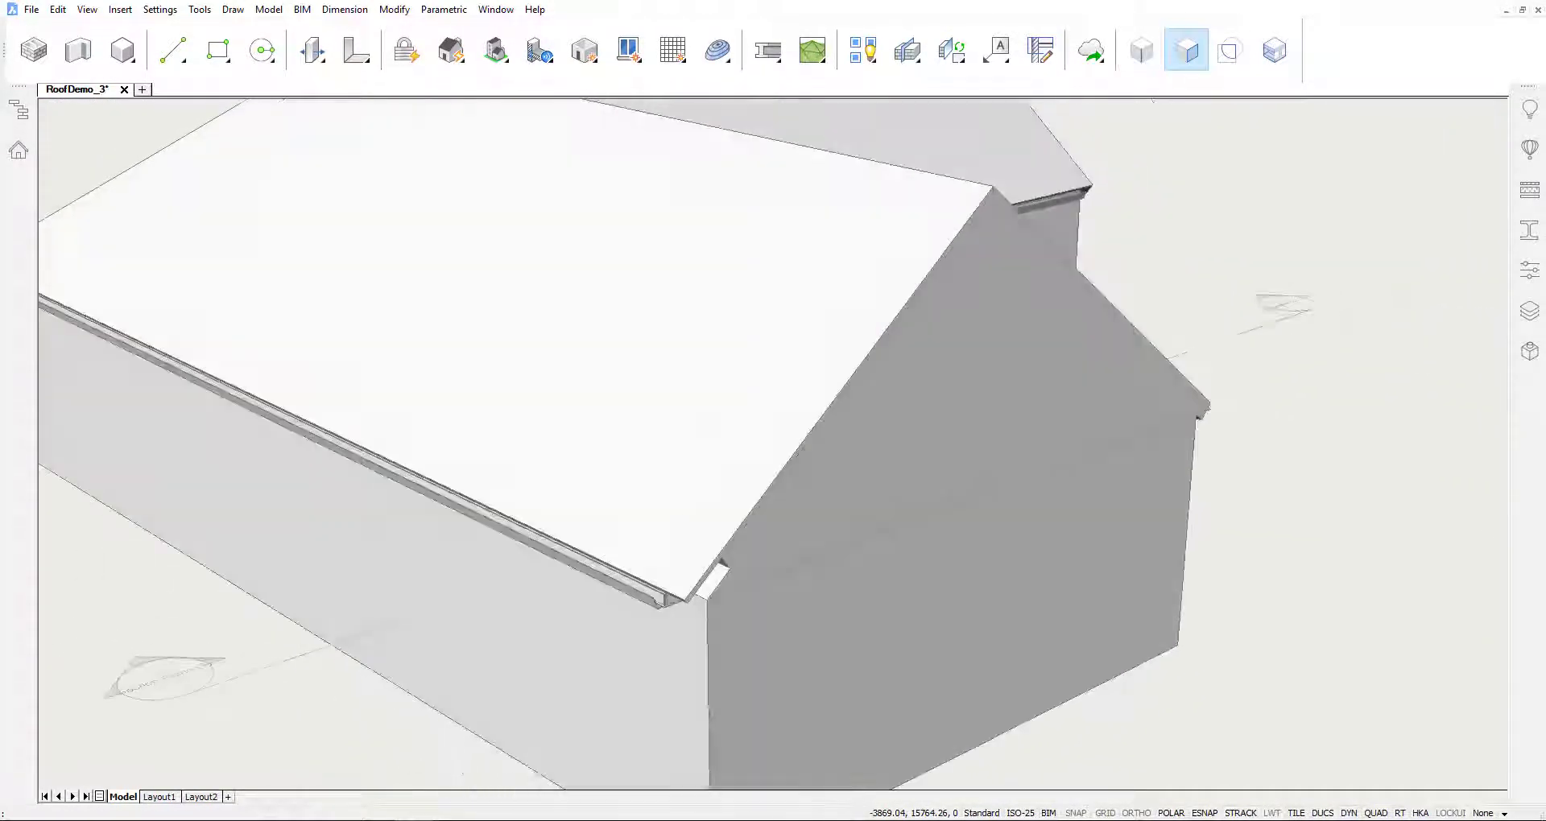
{"action": "scroll", "coordinate": [834, 457], "scroll_direction": "down", "scroll_amount": 2}
{"action": "middle_click_drag", "start_coordinate": [834, 457], "coordinate": [890, 777], "text": "shift"}
{"action": "scroll", "coordinate": [834, 456], "scroll_direction": "up", "scroll_amount": 2}
{"action": "scroll", "coordinate": [834, 456], "scroll_direction": "up", "scroll_amount": 4}
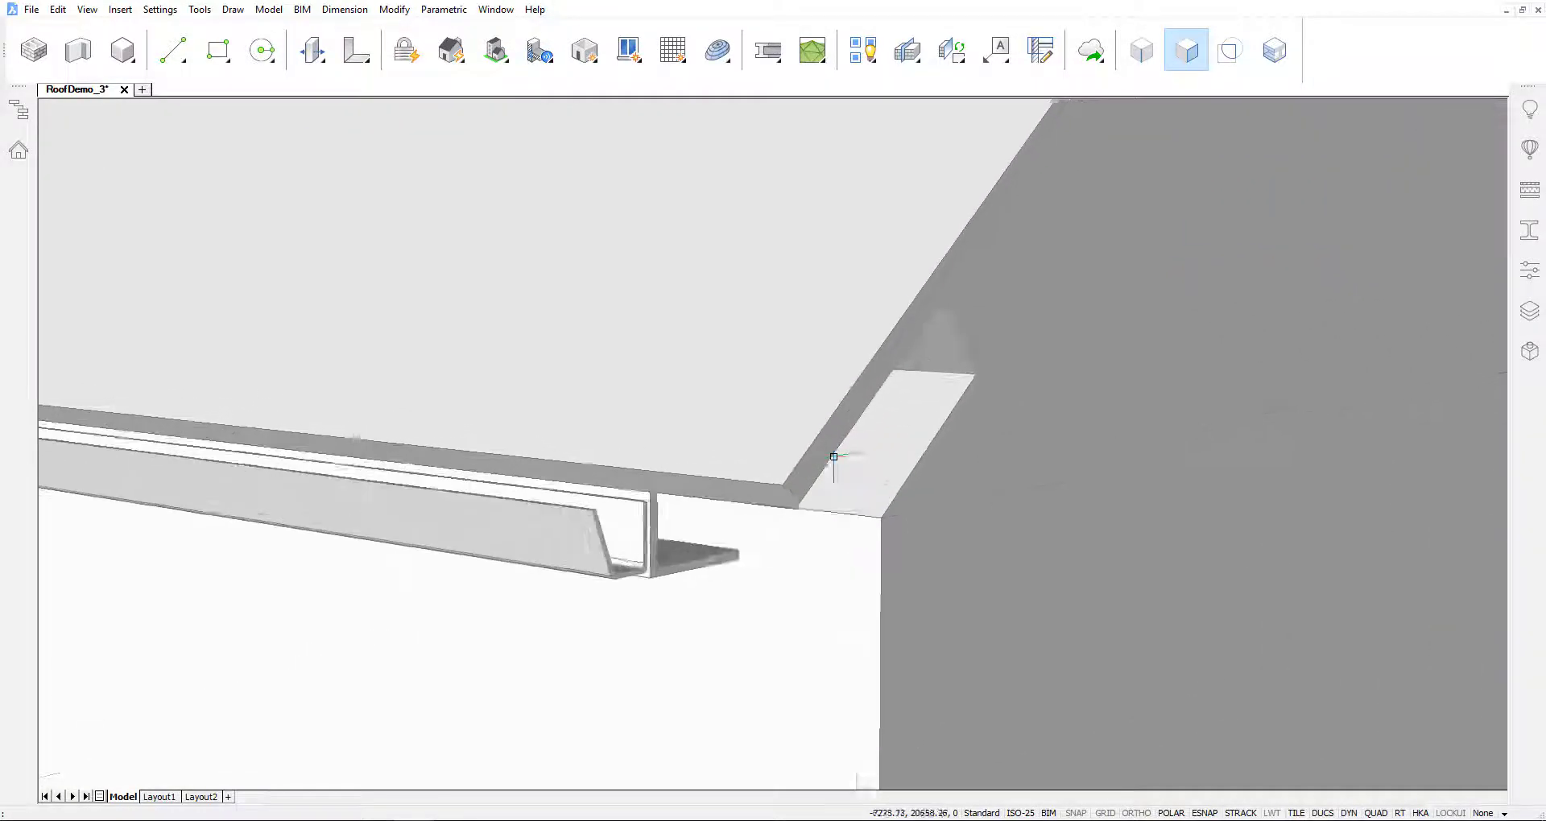
{"action": "mouse_move", "coordinate": [834, 457]}
{"action": "middle_mouse_down", "text": "shift"}
{"action": "mouse_move", "coordinate": [854, 363]}
{"action": "mouse_move", "coordinate": [655, 656]}
{"action": "middle_mouse_up", "text": "shift"}
Hide the three selected gutter solids and view the bare eave corner from the side.
{"action": "left_click", "coordinate": [648, 584]}
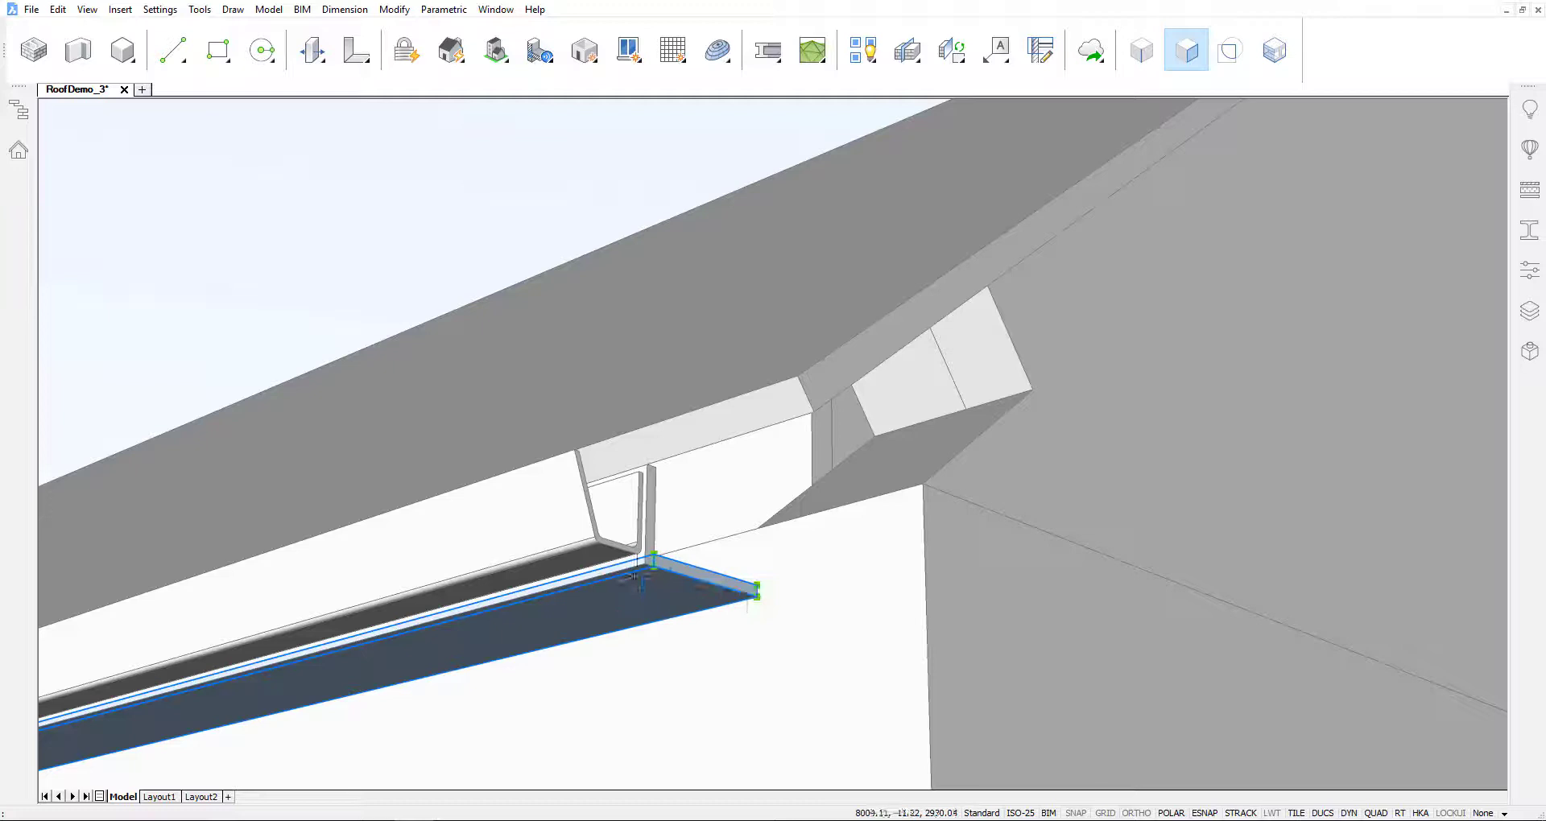
{"action": "left_click", "coordinate": [546, 496]}
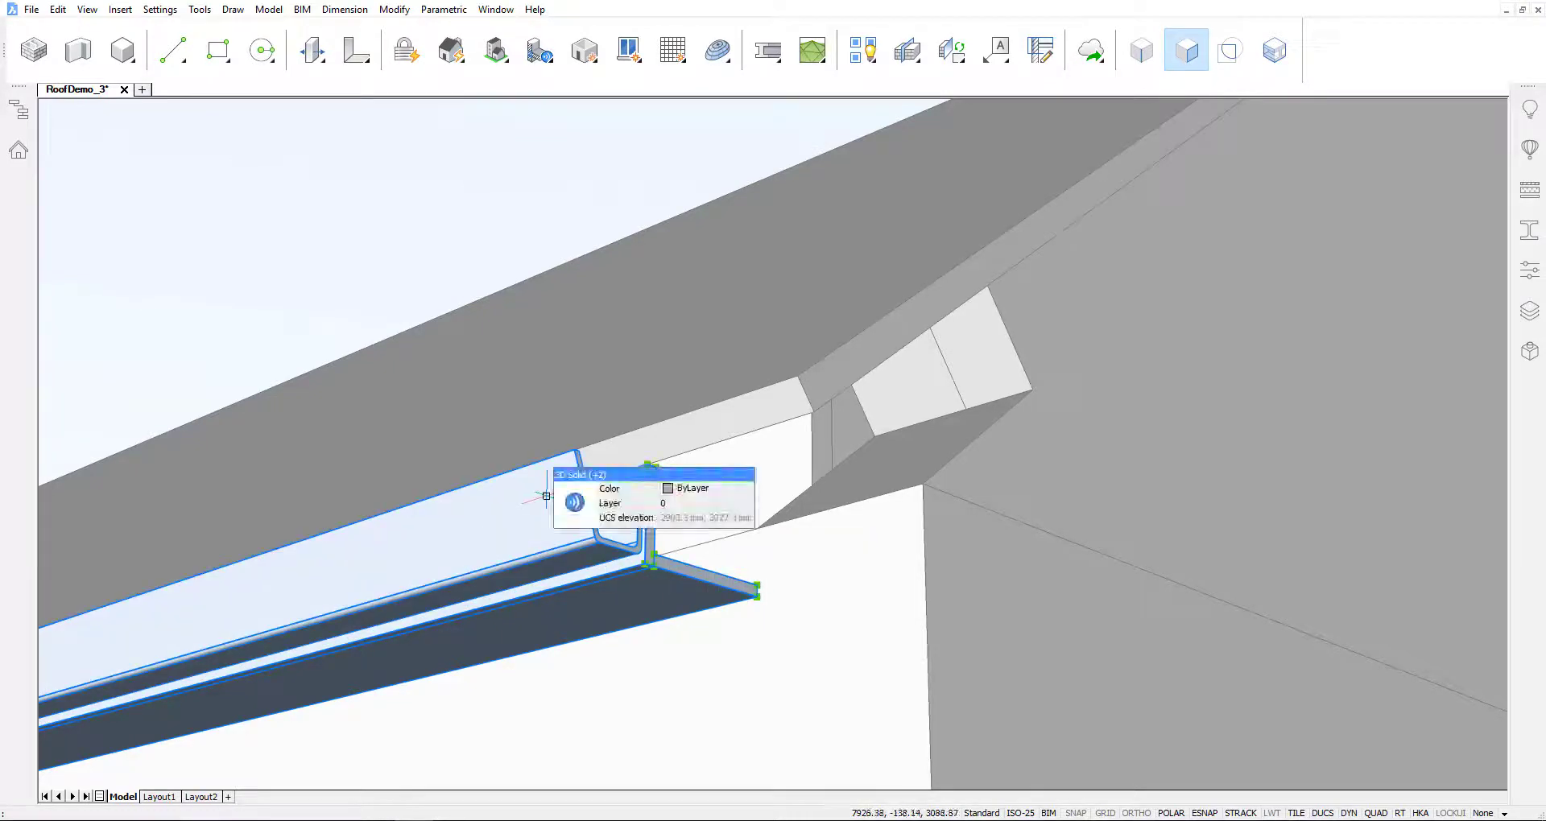
{"action": "mouse_move", "coordinate": [698, 532]}
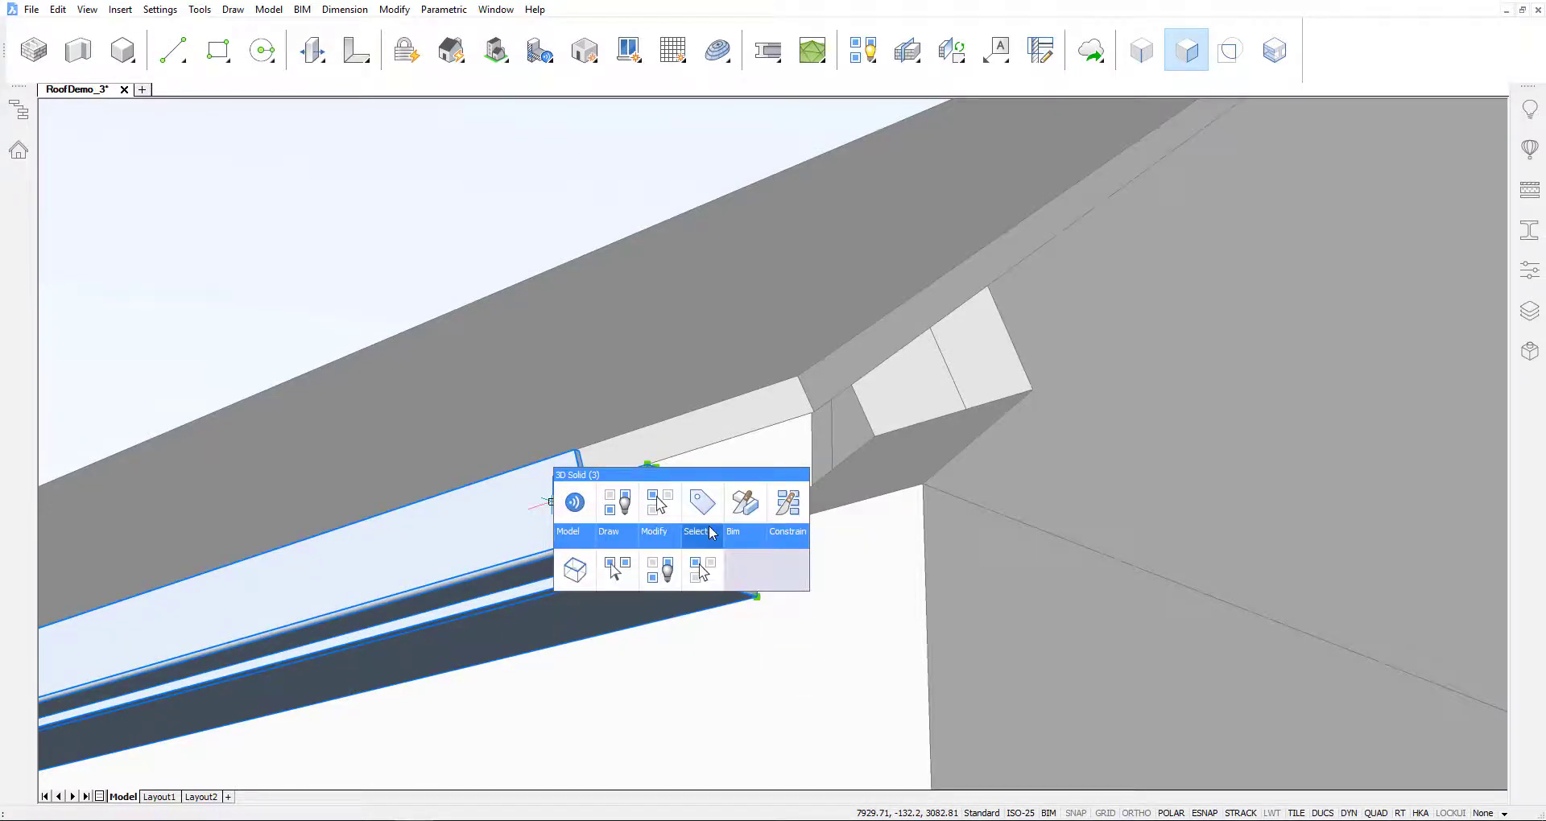
{"action": "left_click", "coordinate": [668, 573]}
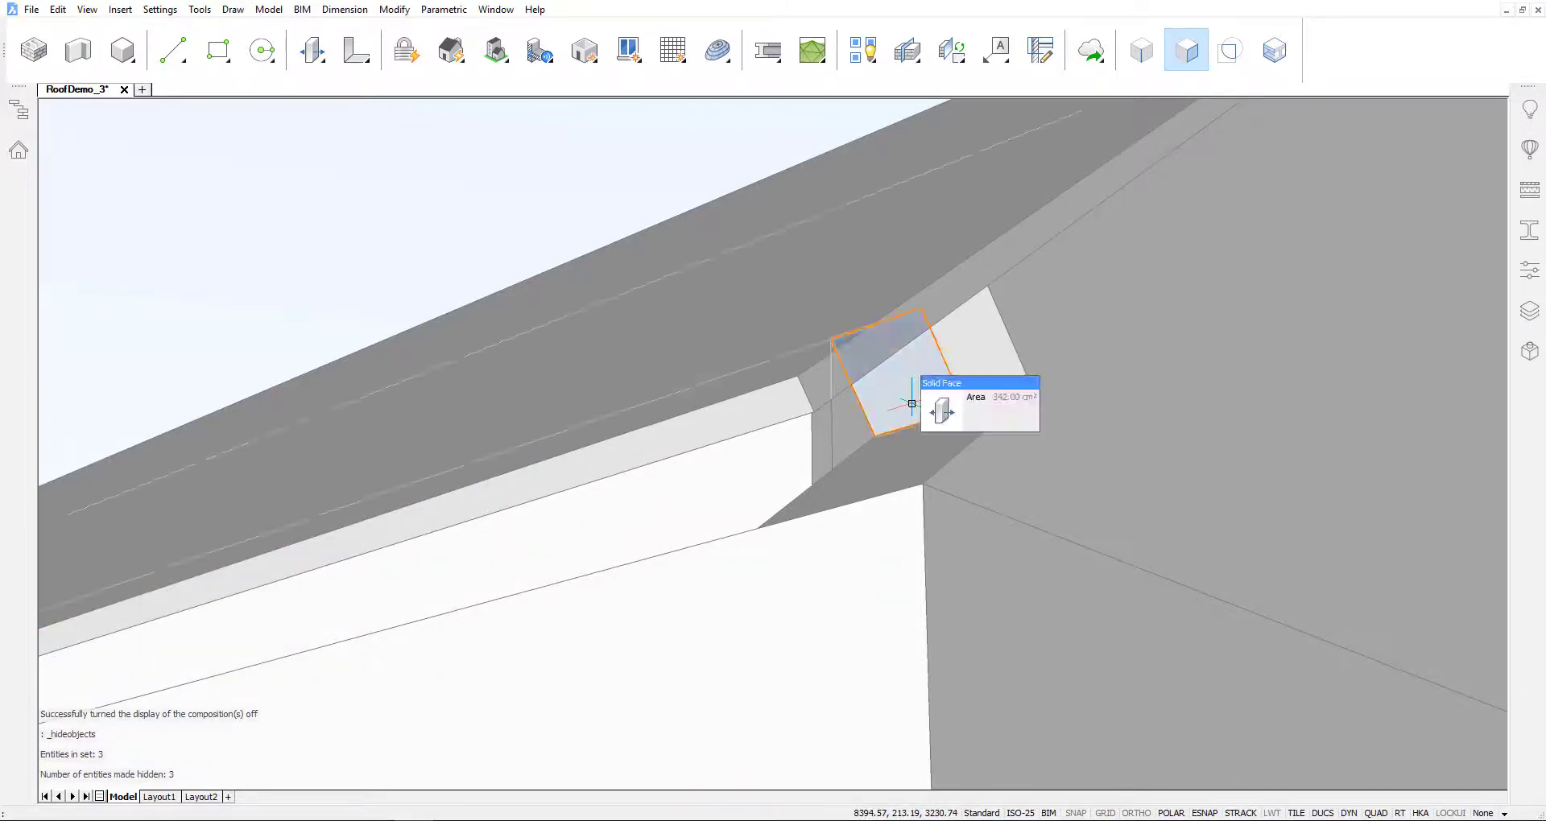
{"action": "left_click_drag", "start_coordinate": [894, 402], "coordinate": [813, 487]}
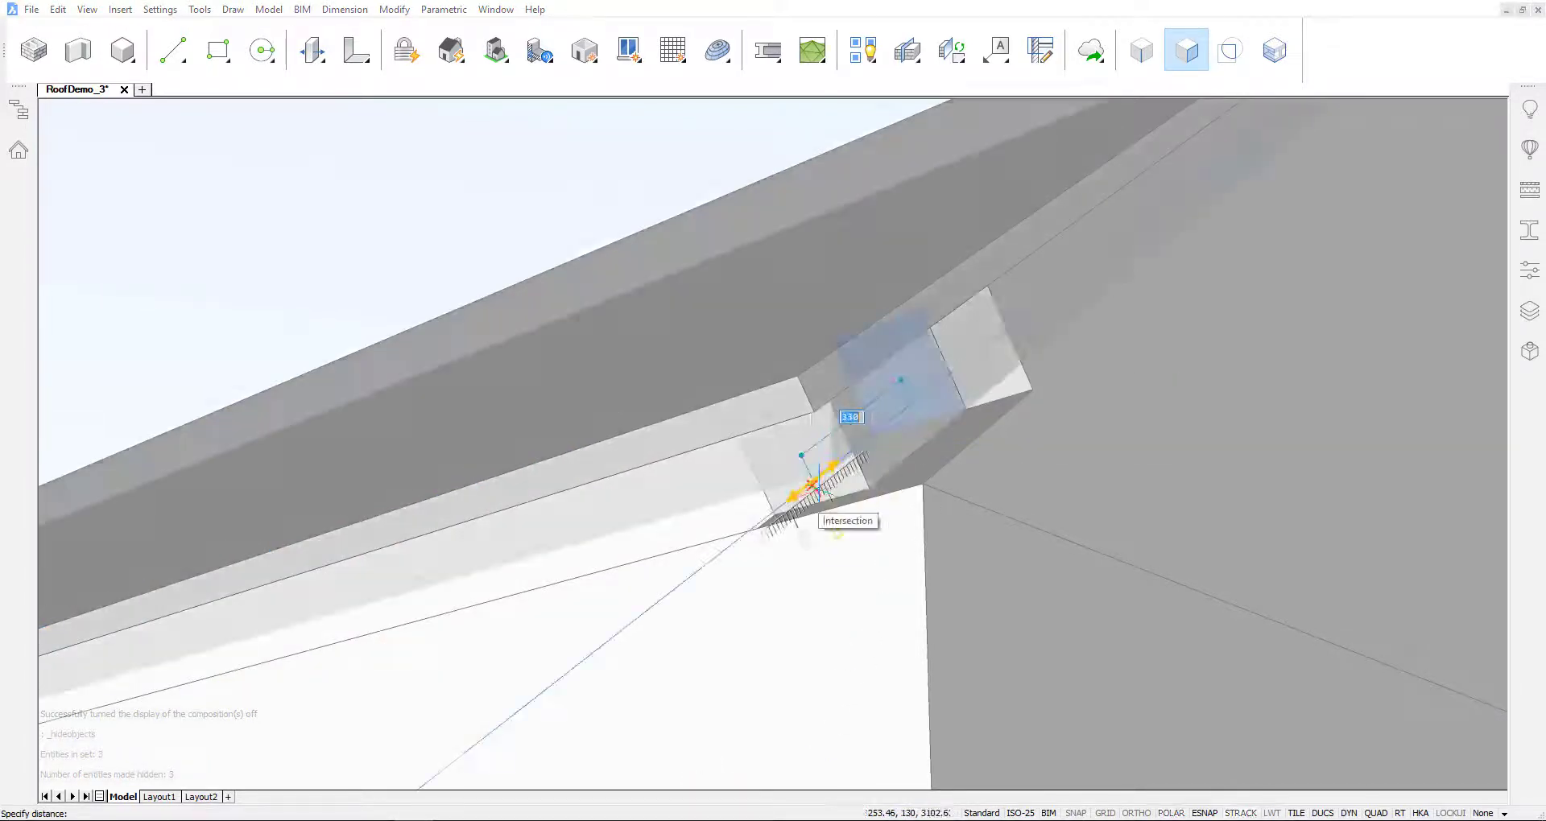
{"action": "key", "text": "Escape"}
{"action": "middle_click_drag", "start_coordinate": [799, 763], "coordinate": [950, 749], "text": "shift"}
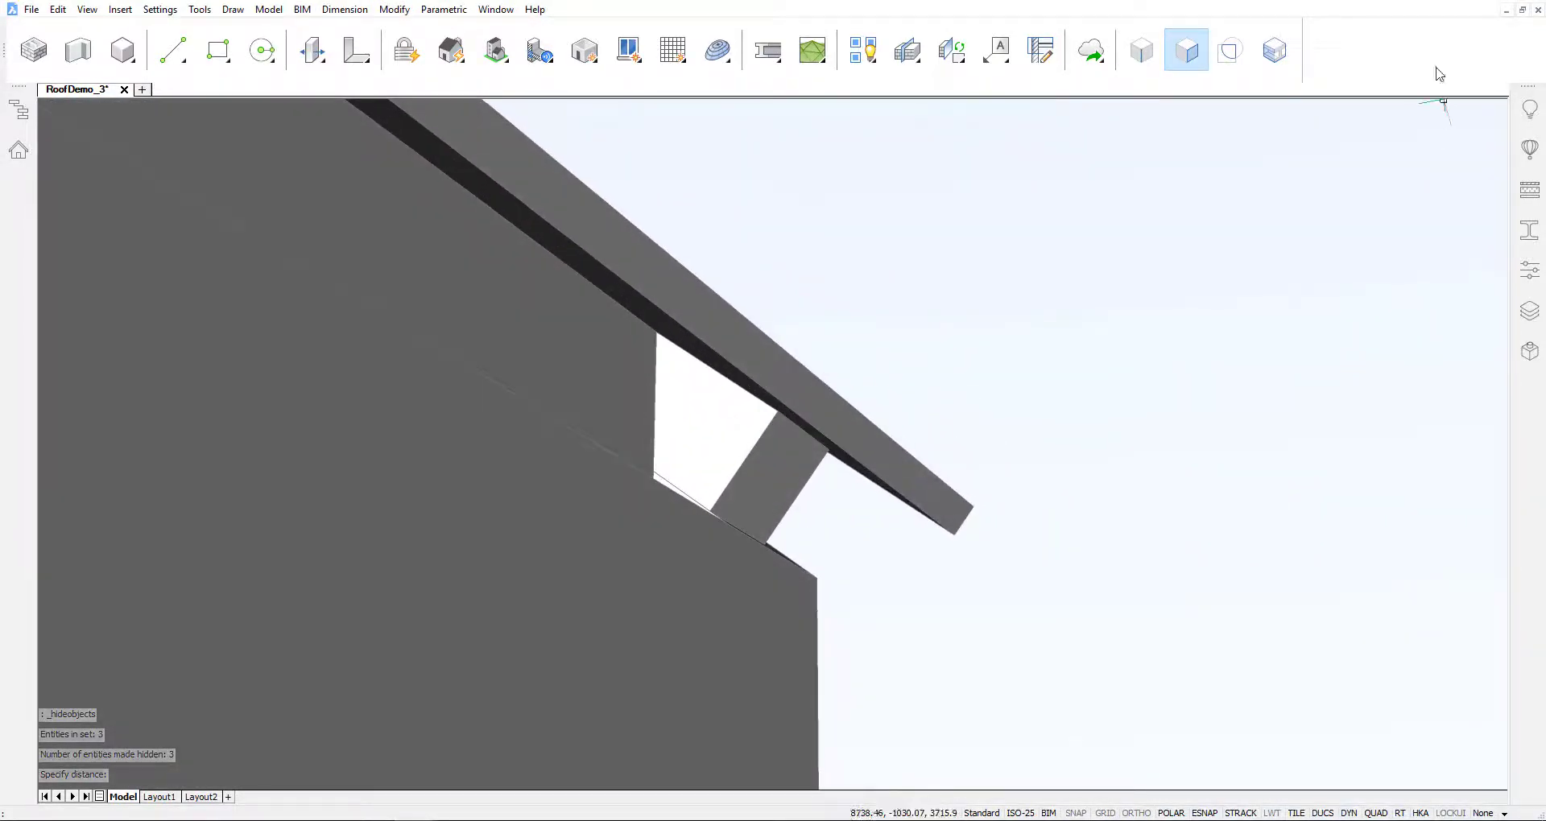
Enable face selection and push the tall vertical face under the eave out to close the gap.
{"action": "left_click", "coordinate": [1230, 50]}
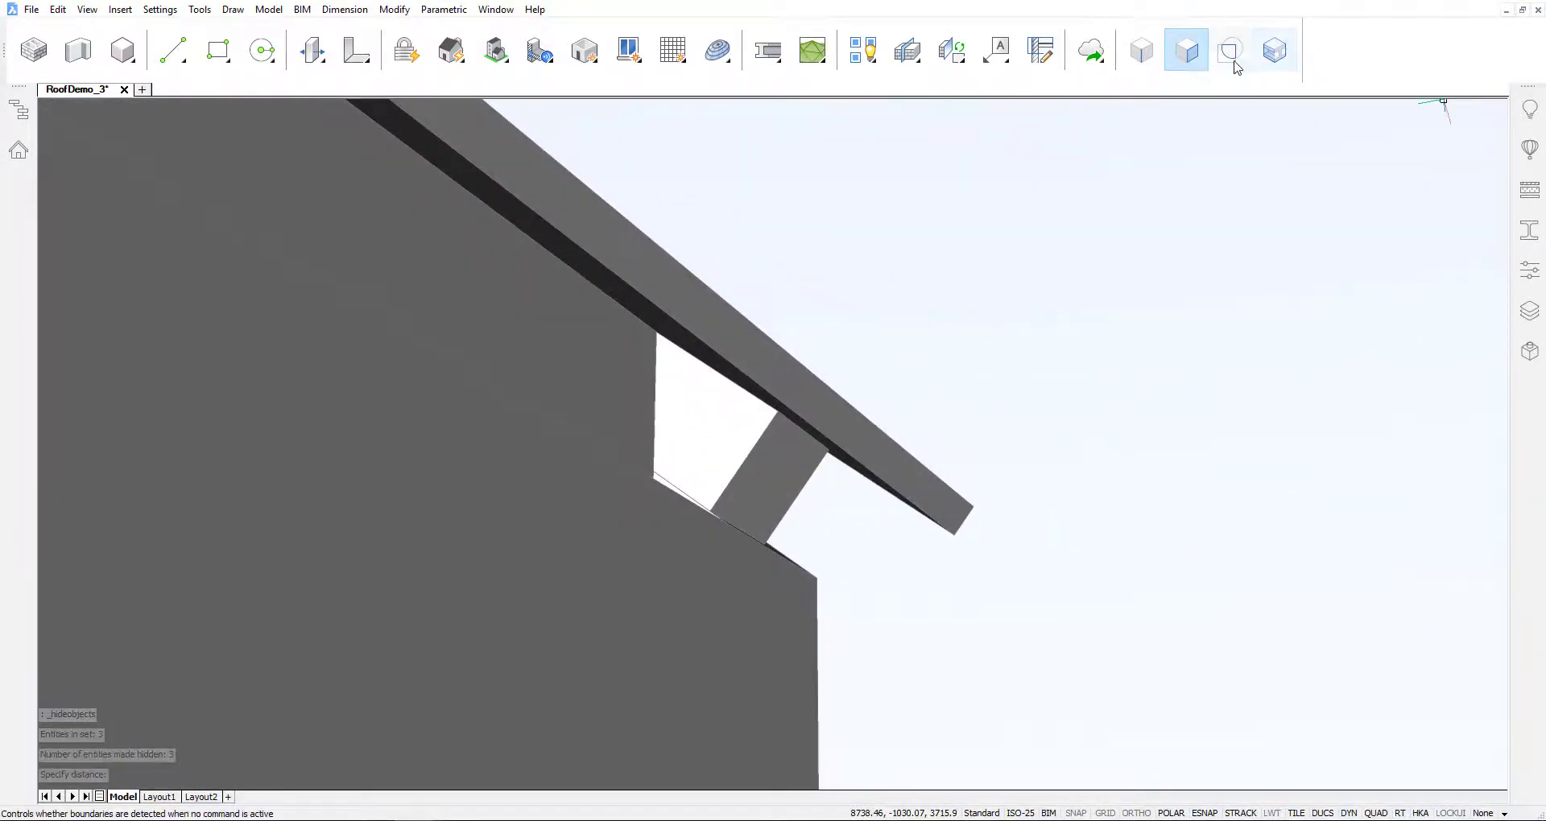
{"action": "left_click", "coordinate": [718, 431]}
{"action": "mouse_move", "coordinate": [904, 593]}
{"action": "middle_mouse_down", "text": "shift"}
{"action": "mouse_move", "coordinate": [1002, 692]}
{"action": "mouse_move", "coordinate": [809, 636]}
{"action": "mouse_move", "coordinate": [773, 667]}
{"action": "mouse_move", "coordinate": [756, 632]}
{"action": "middle_mouse_up", "text": "shift"}
{"action": "key", "text": "Escape"}
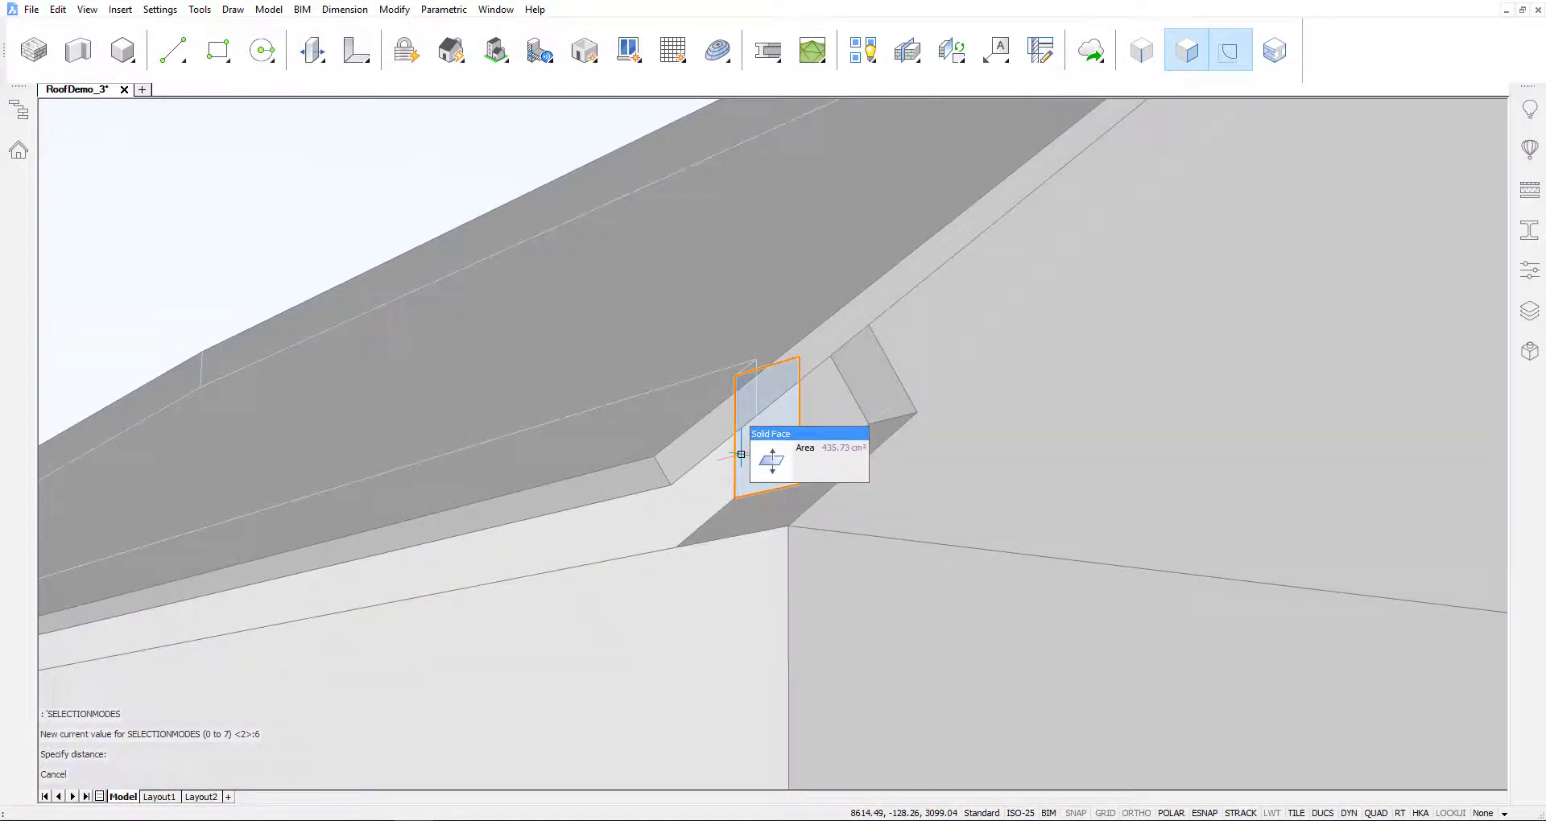
{"action": "key", "text": "Tab"}
{"action": "key", "text": "Tab"}
{"action": "key", "text": "Tab"}
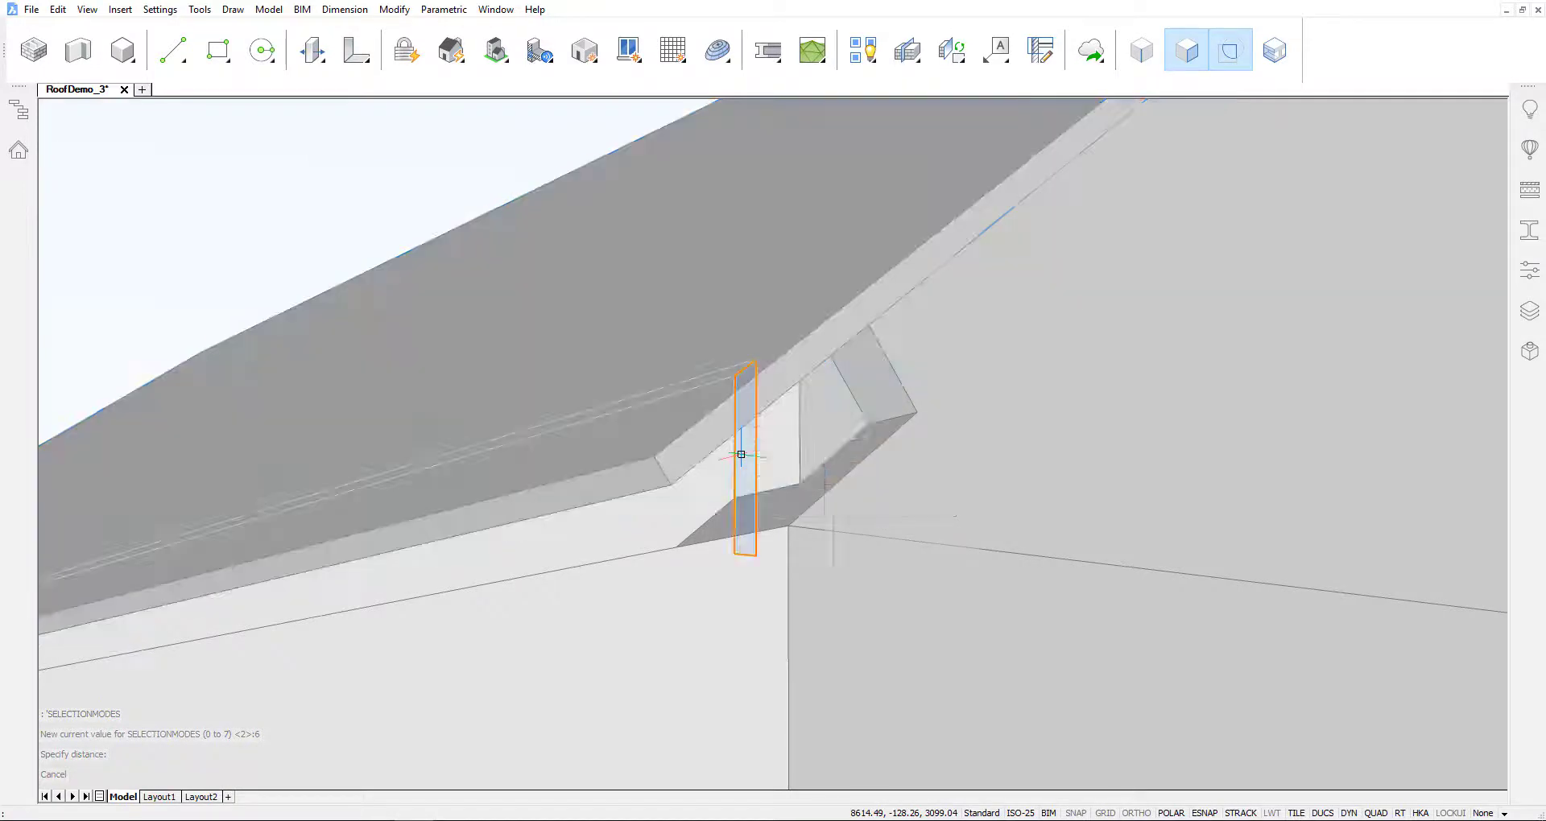
{"action": "left_click", "coordinate": [753, 458]}
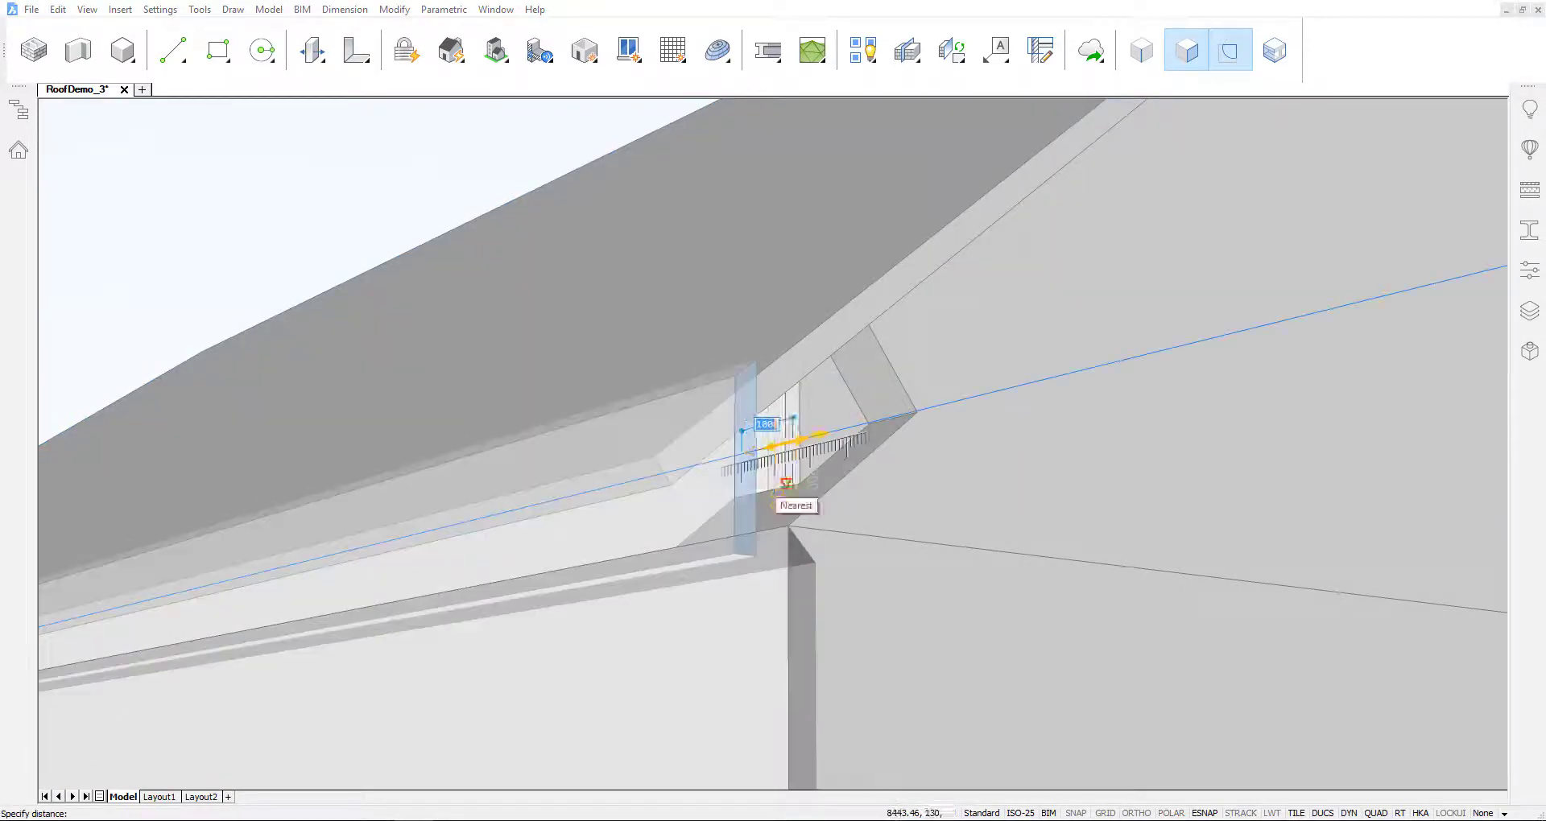
{"action": "left_click", "coordinate": [800, 483]}
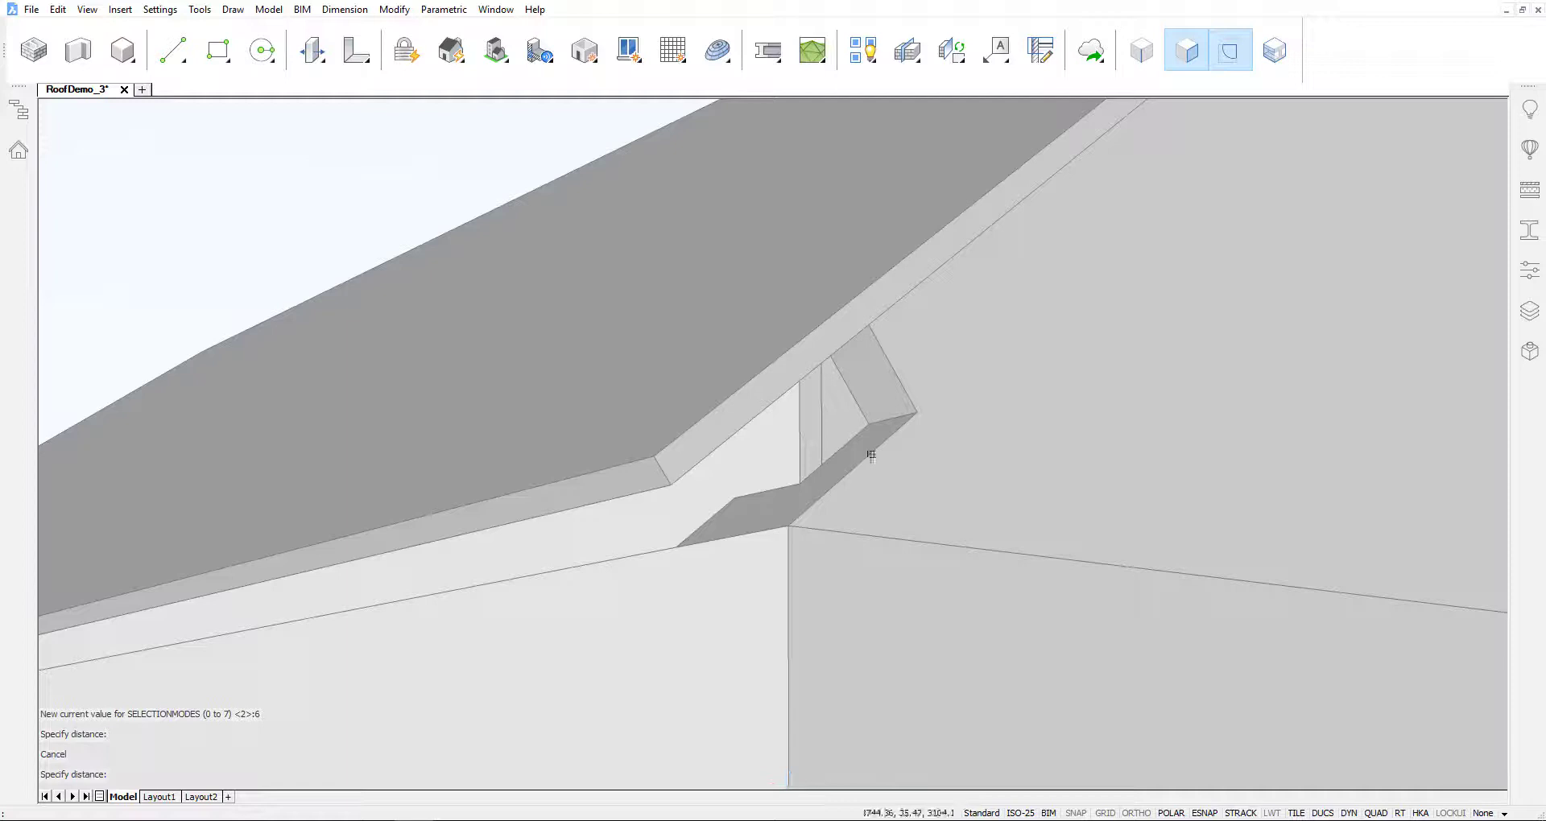
Push the angled corner block face down to the wall corner.
{"action": "left_click", "coordinate": [908, 397]}
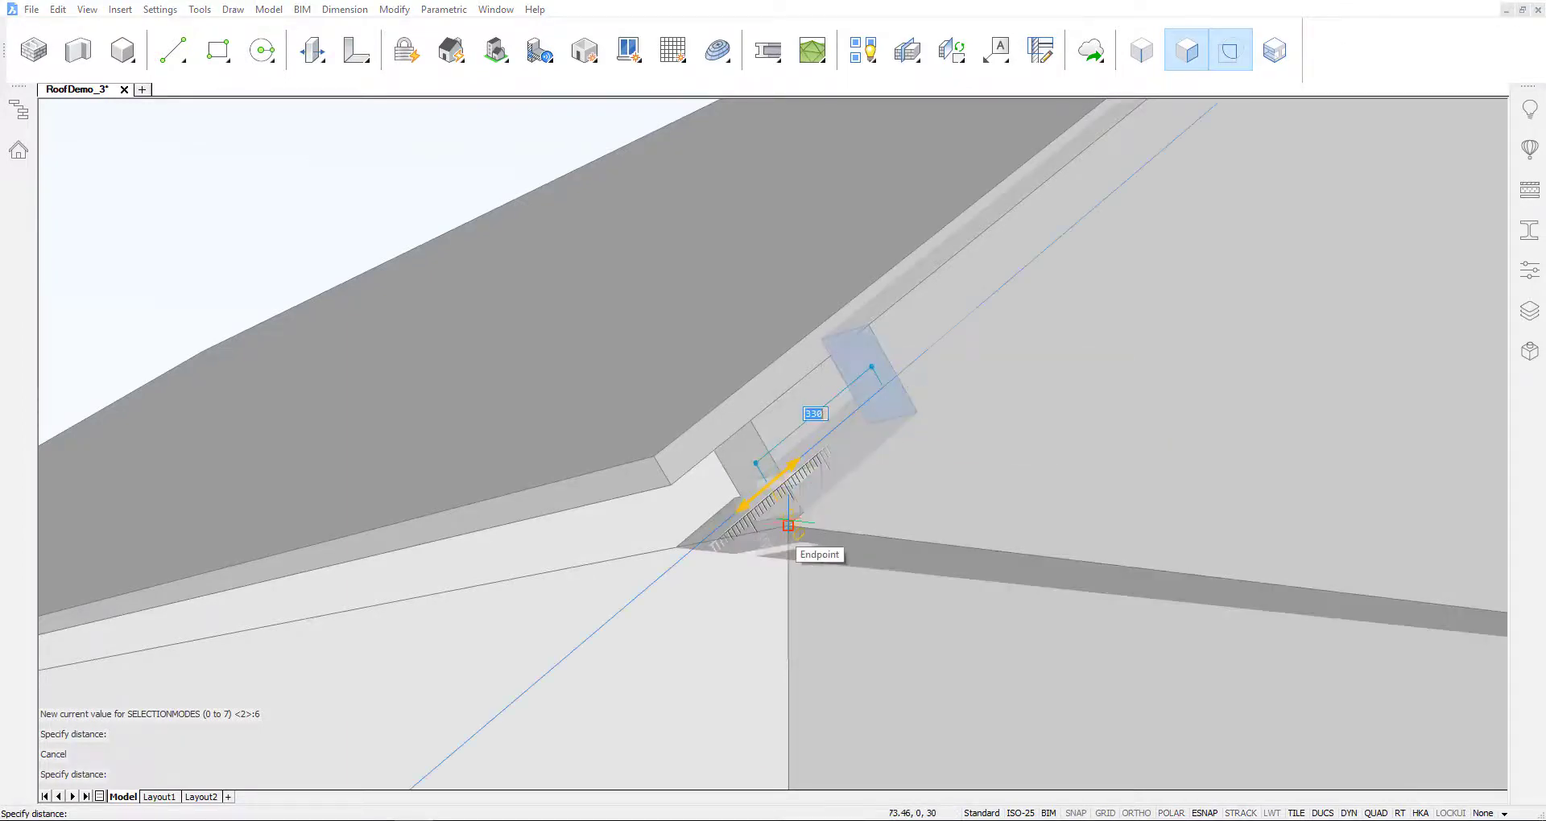
{"action": "left_click", "coordinate": [789, 526]}
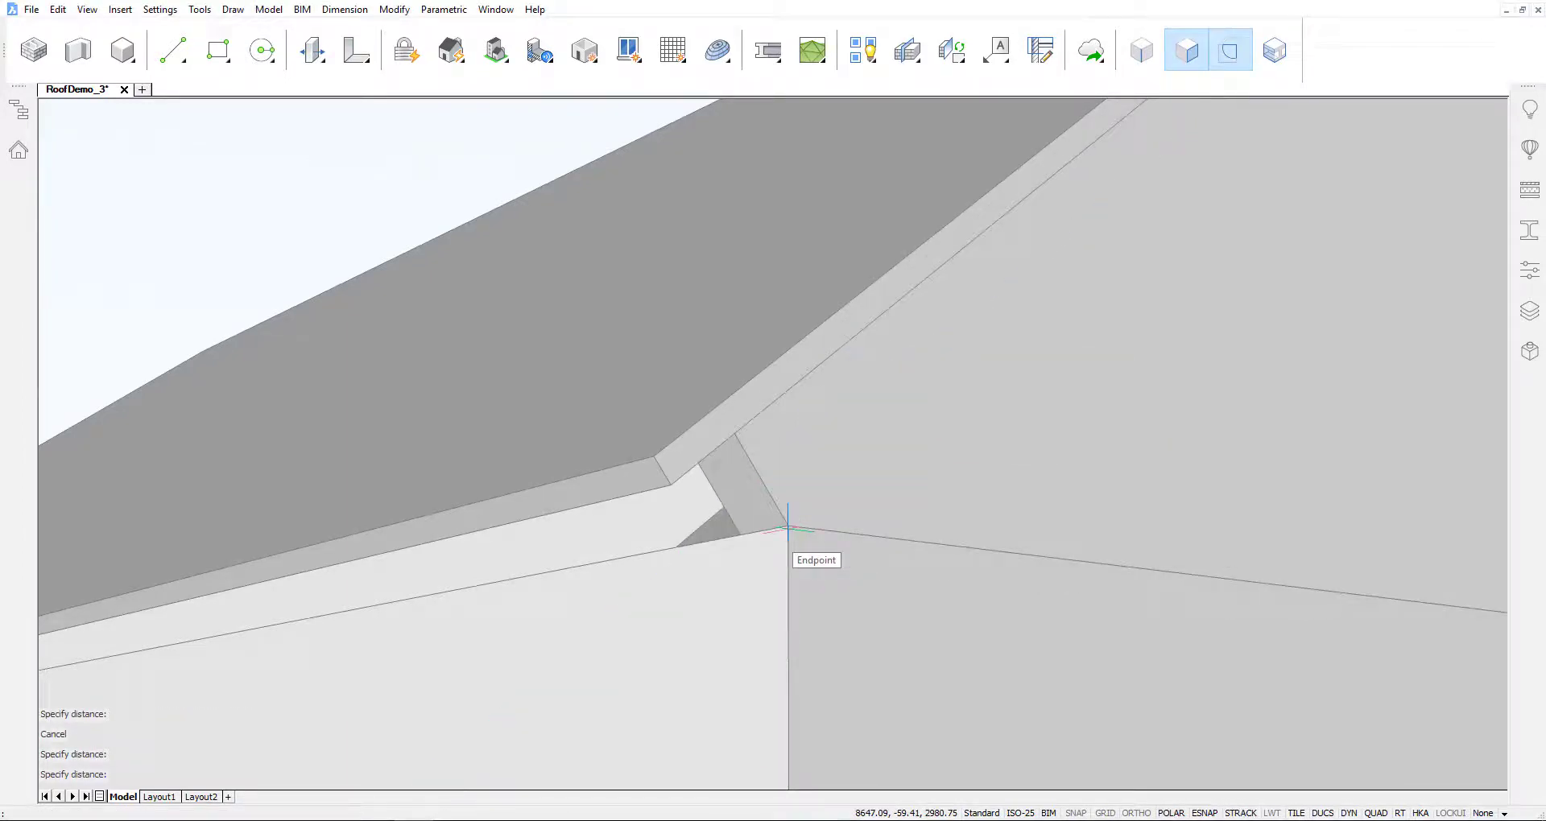
{"action": "scroll", "coordinate": [788, 525], "scroll_direction": "down", "scroll_amount": 2}
{"action": "scroll", "coordinate": [788, 526], "scroll_direction": "down", "scroll_amount": 2}
{"action": "scroll", "coordinate": [788, 526], "scroll_direction": "down", "scroll_amount": 2}
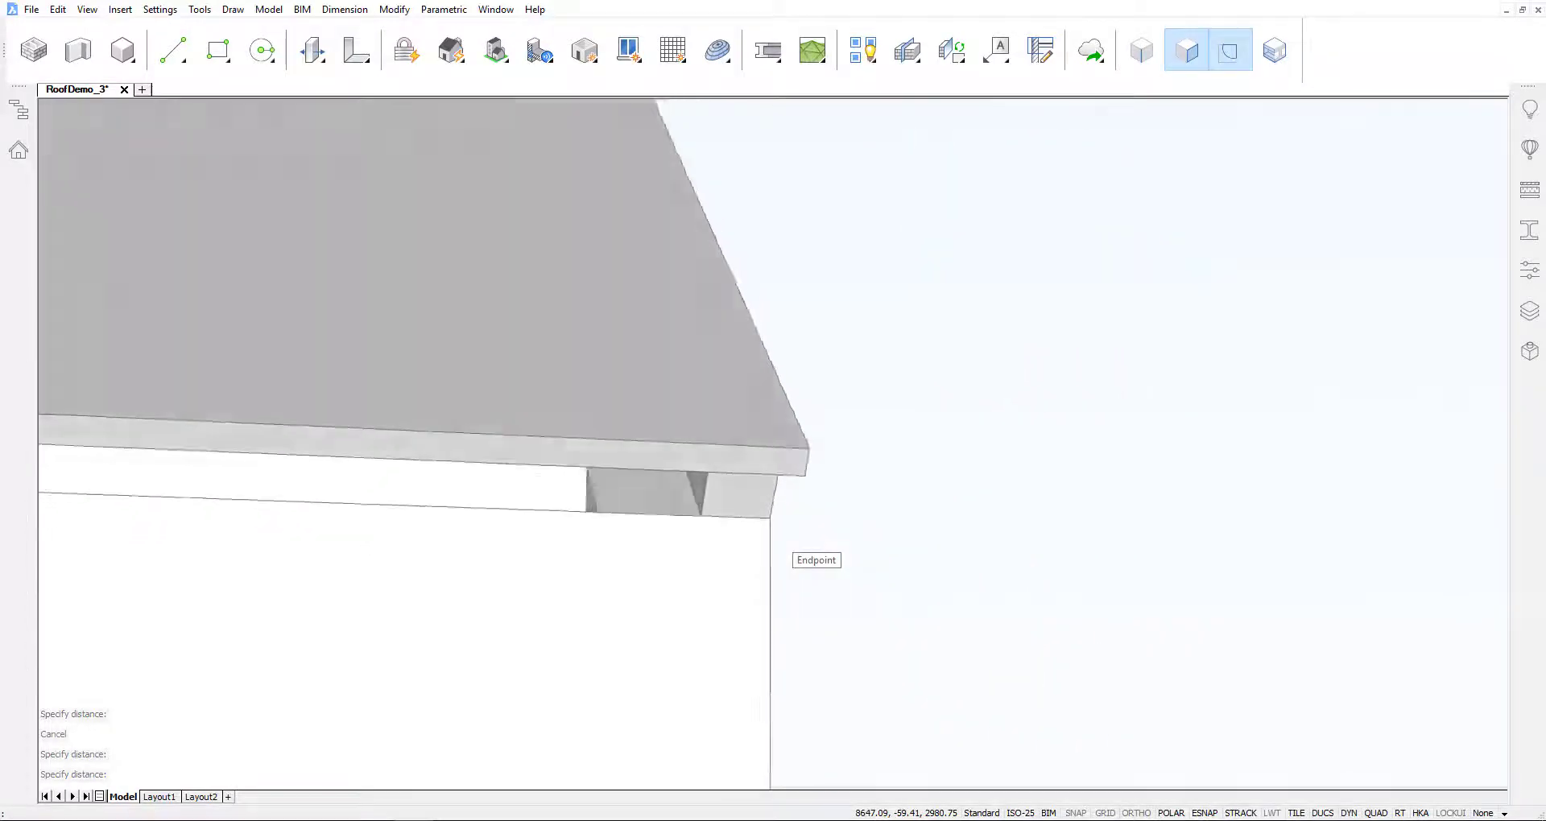
{"action": "scroll", "coordinate": [788, 525], "scroll_direction": "down", "scroll_amount": 2}
{"action": "scroll", "coordinate": [788, 525], "scroll_direction": "up", "scroll_amount": 2}
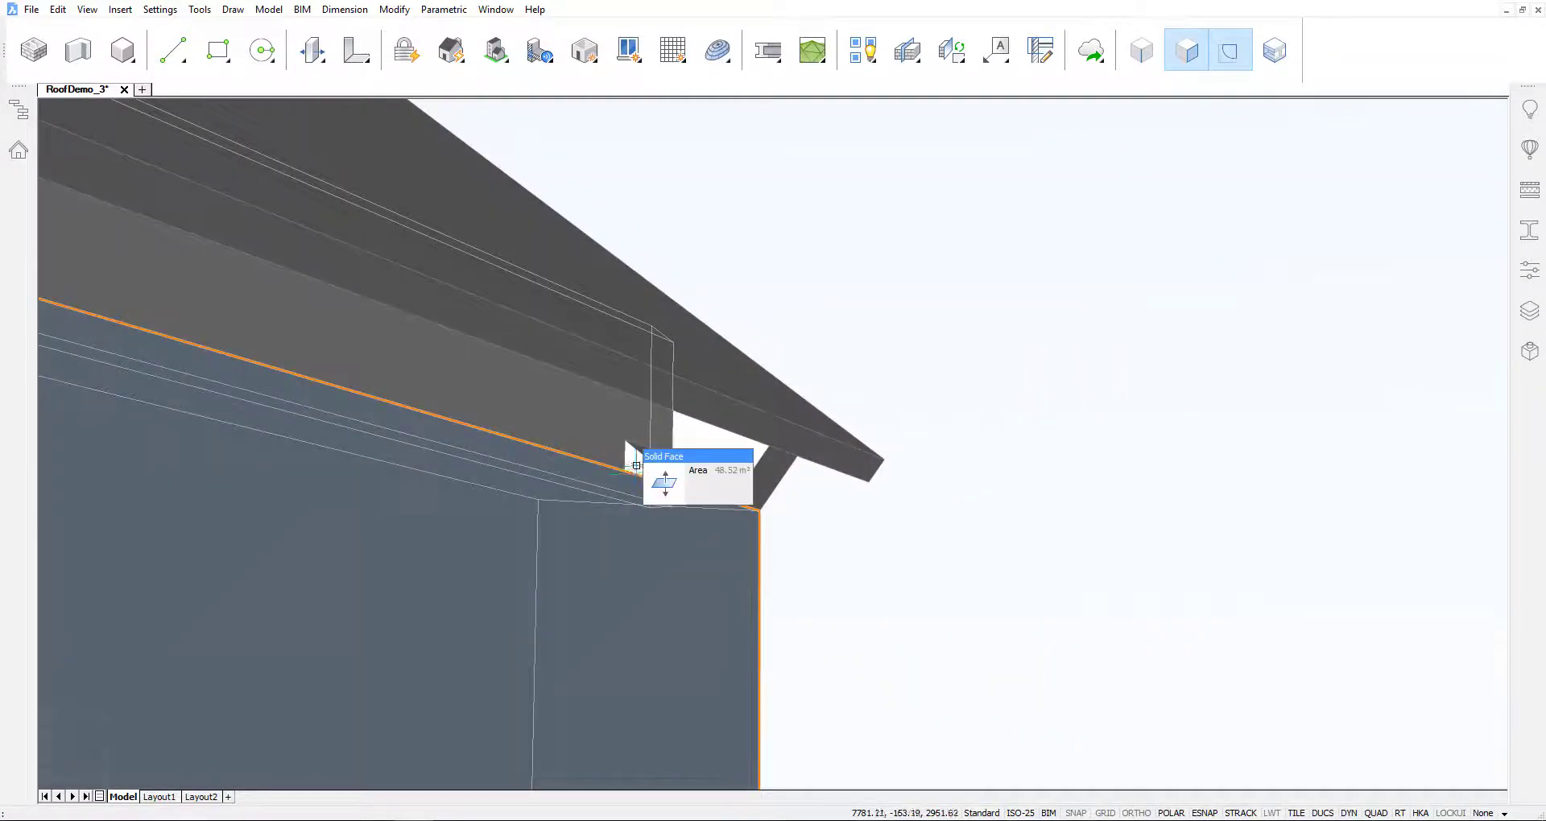
Extend the wall top face 450 under the eave and slice it along the brace face.
{"action": "left_click", "coordinate": [660, 471]}
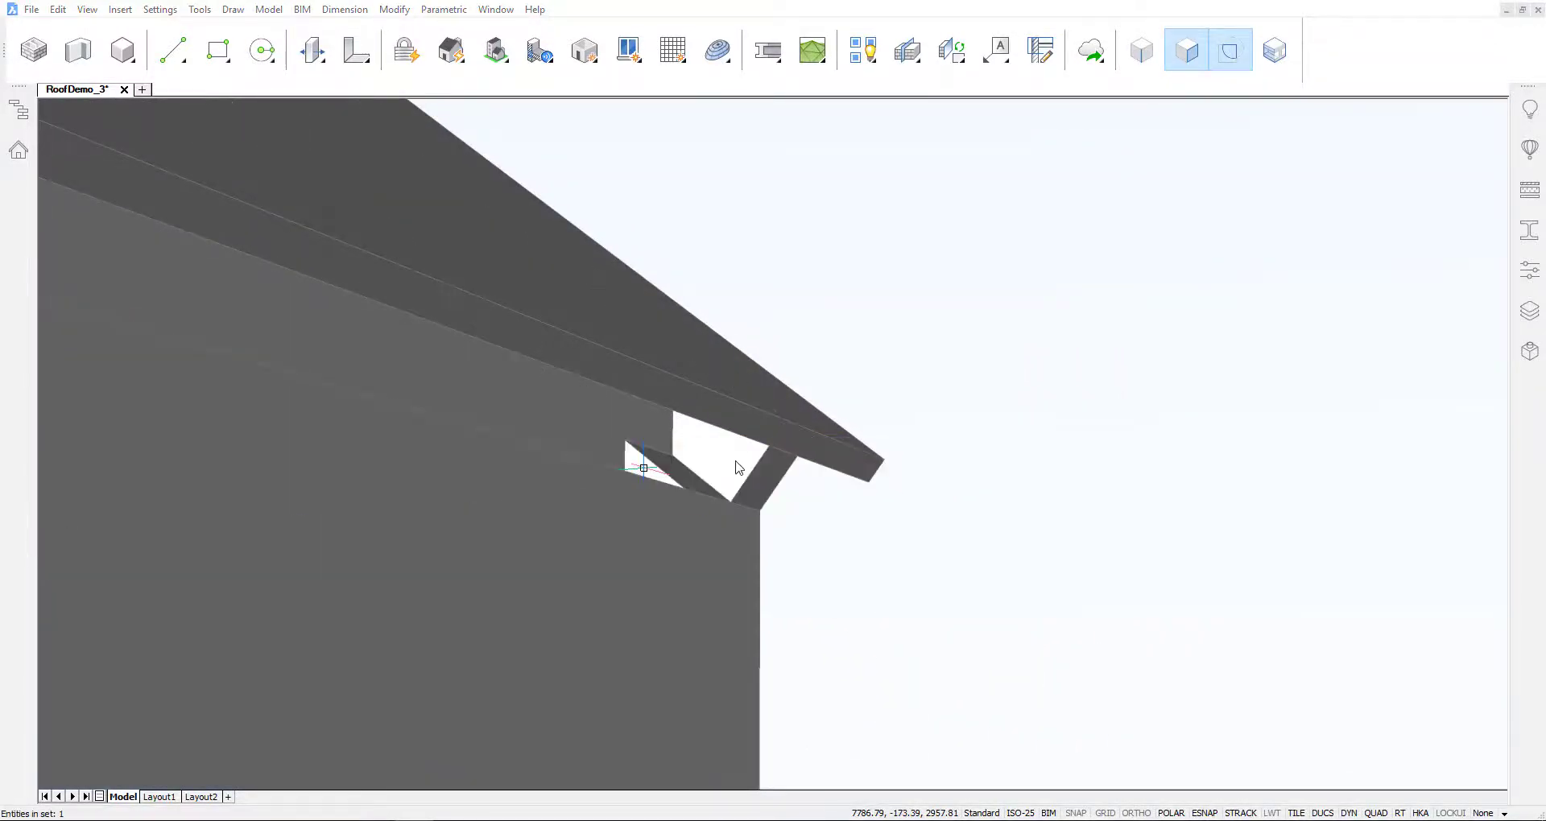
{"action": "left_click", "coordinate": [742, 465]}
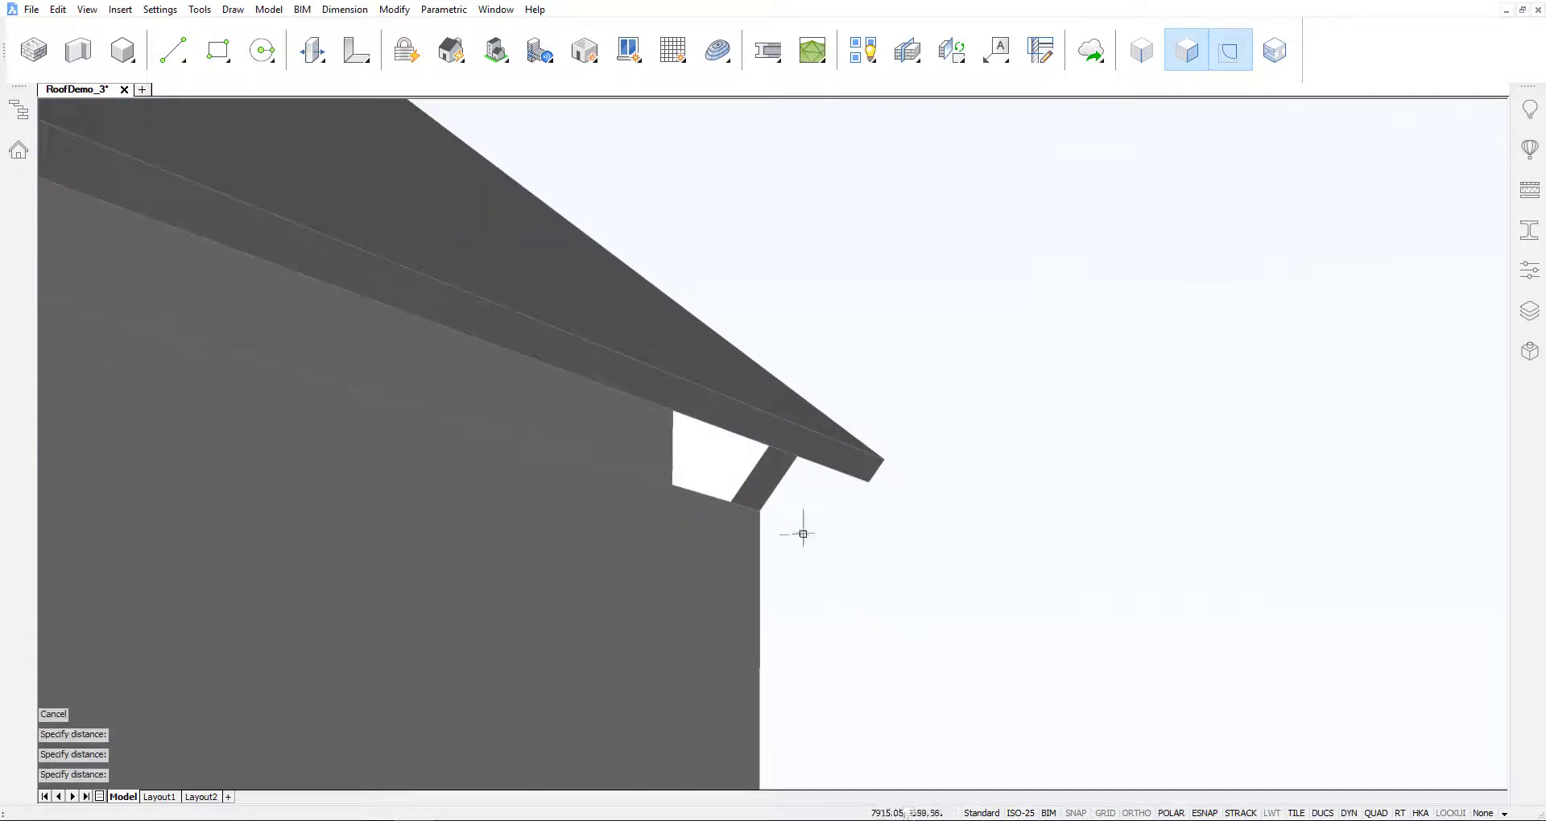
{"action": "mouse_move", "coordinate": [755, 449]}
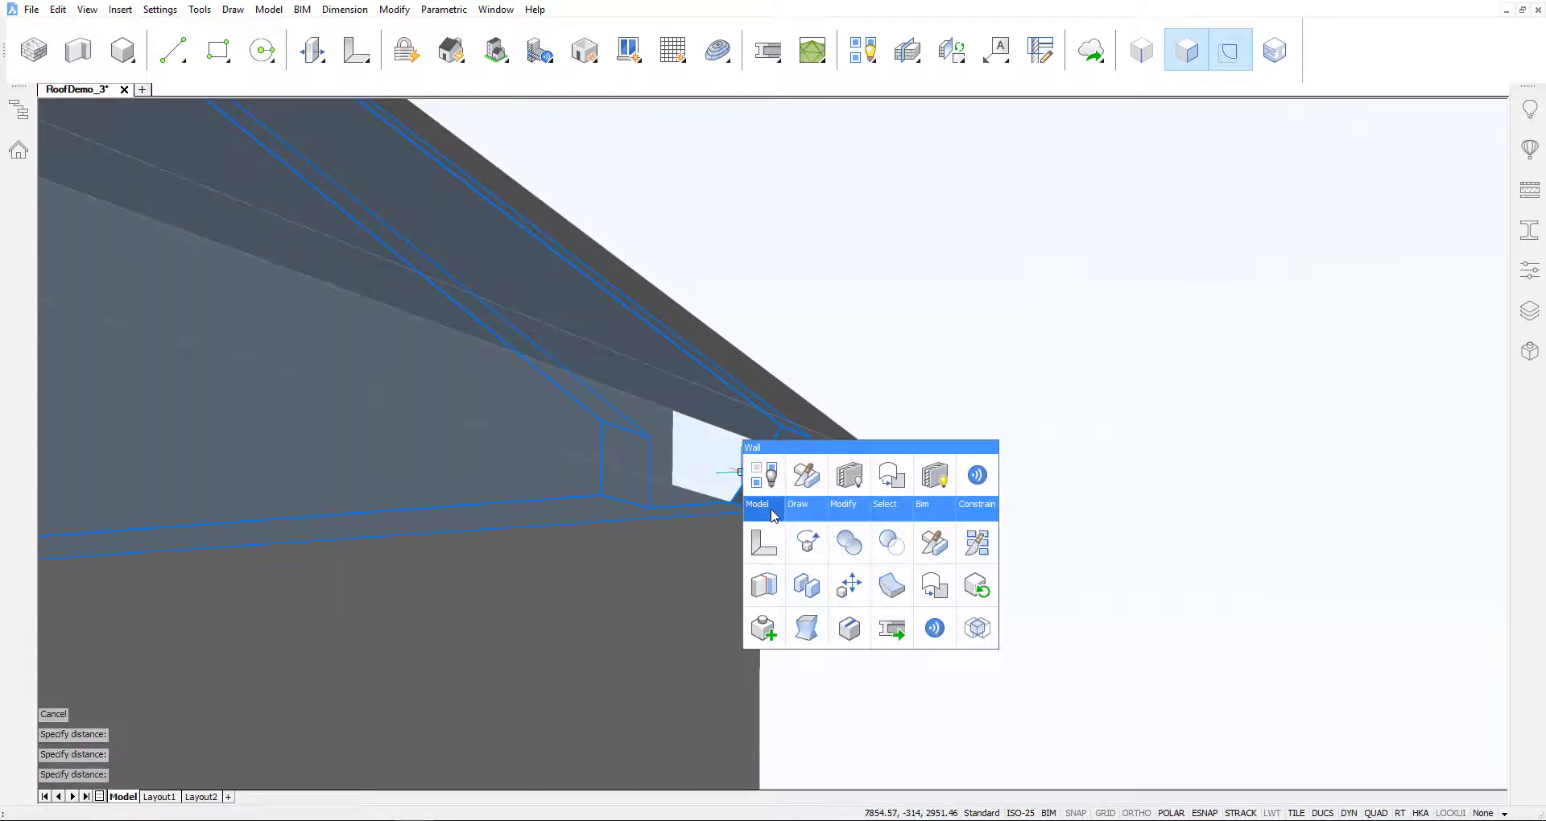
{"action": "left_click", "coordinate": [932, 548]}
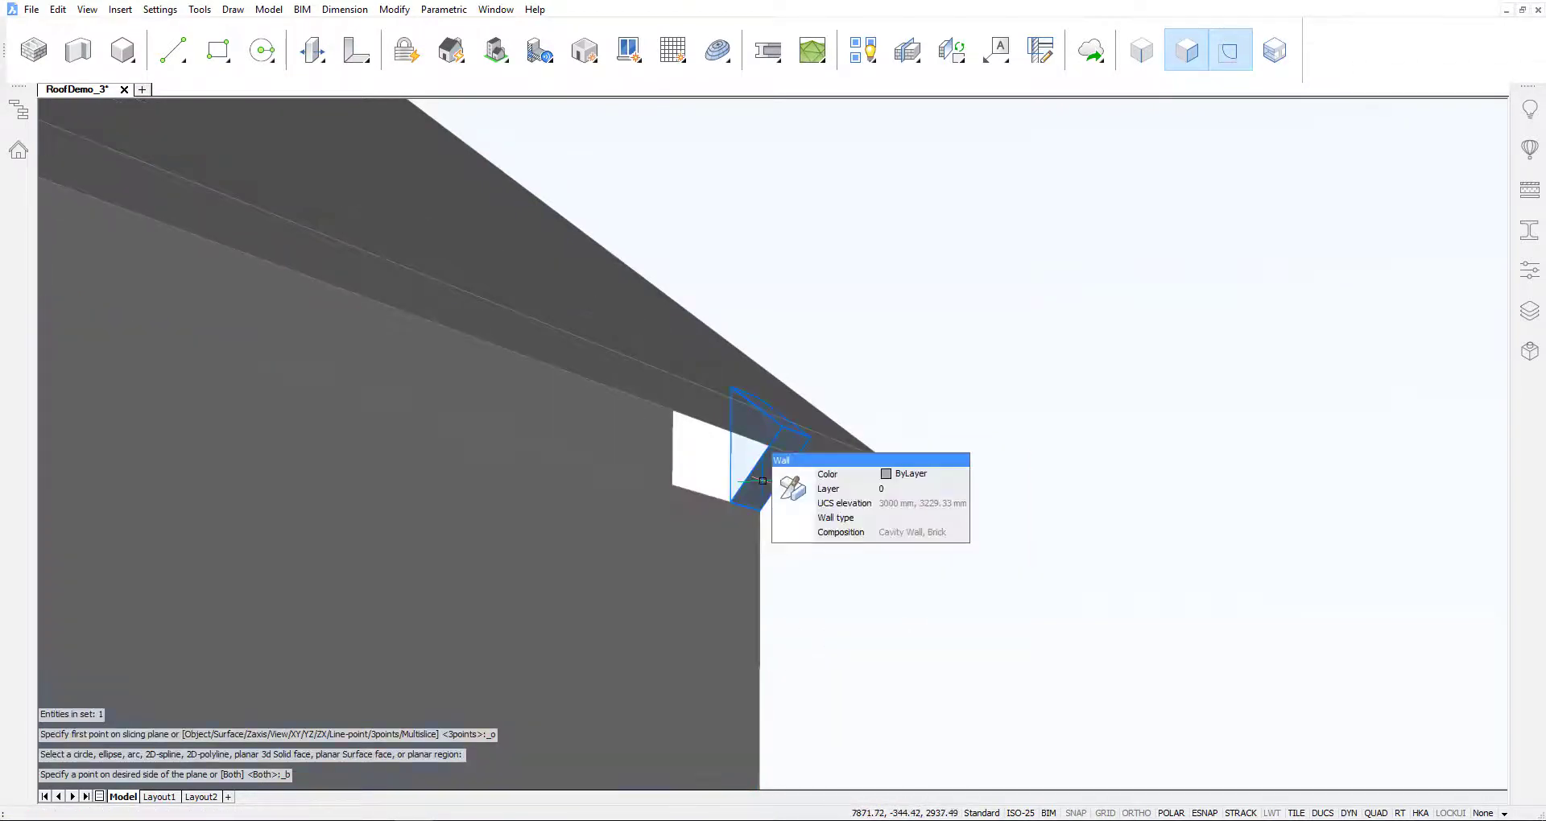
{"action": "left_click", "coordinate": [757, 483]}
{"action": "key", "text": "Return"}
Delete the sliced-off wall sliver and simplify the wall.
{"action": "key", "text": "Delete"}
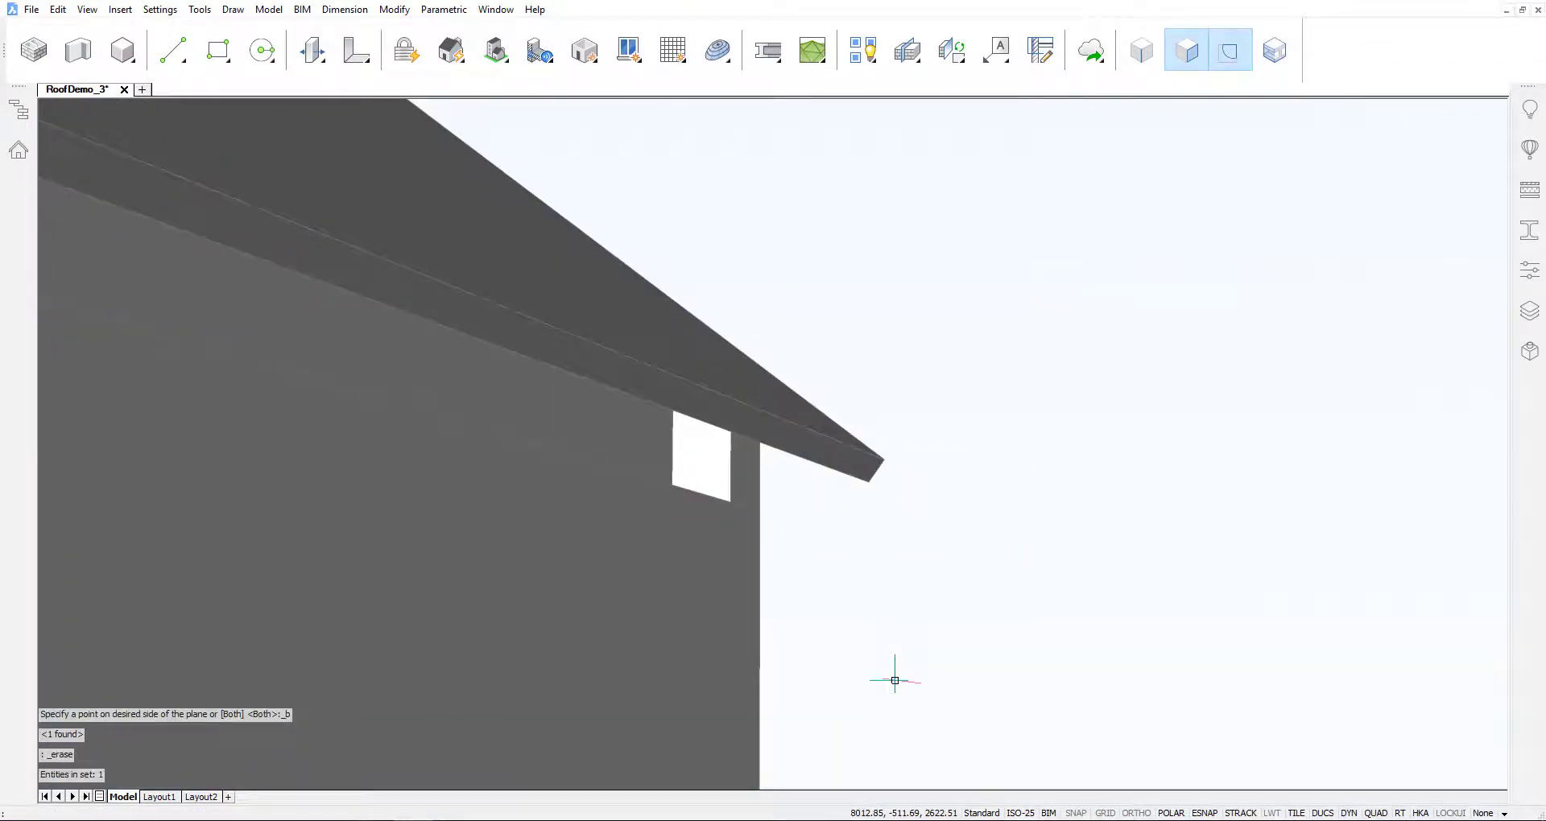
{"action": "scroll", "coordinate": [895, 680], "scroll_direction": "up", "scroll_amount": 2}
{"action": "scroll", "coordinate": [894, 687], "scroll_direction": "up", "scroll_amount": 3}
{"action": "scroll", "coordinate": [905, 673], "scroll_direction": "up", "scroll_amount": 3}
{"action": "scroll", "coordinate": [905, 673], "scroll_direction": "up", "scroll_amount": 3}
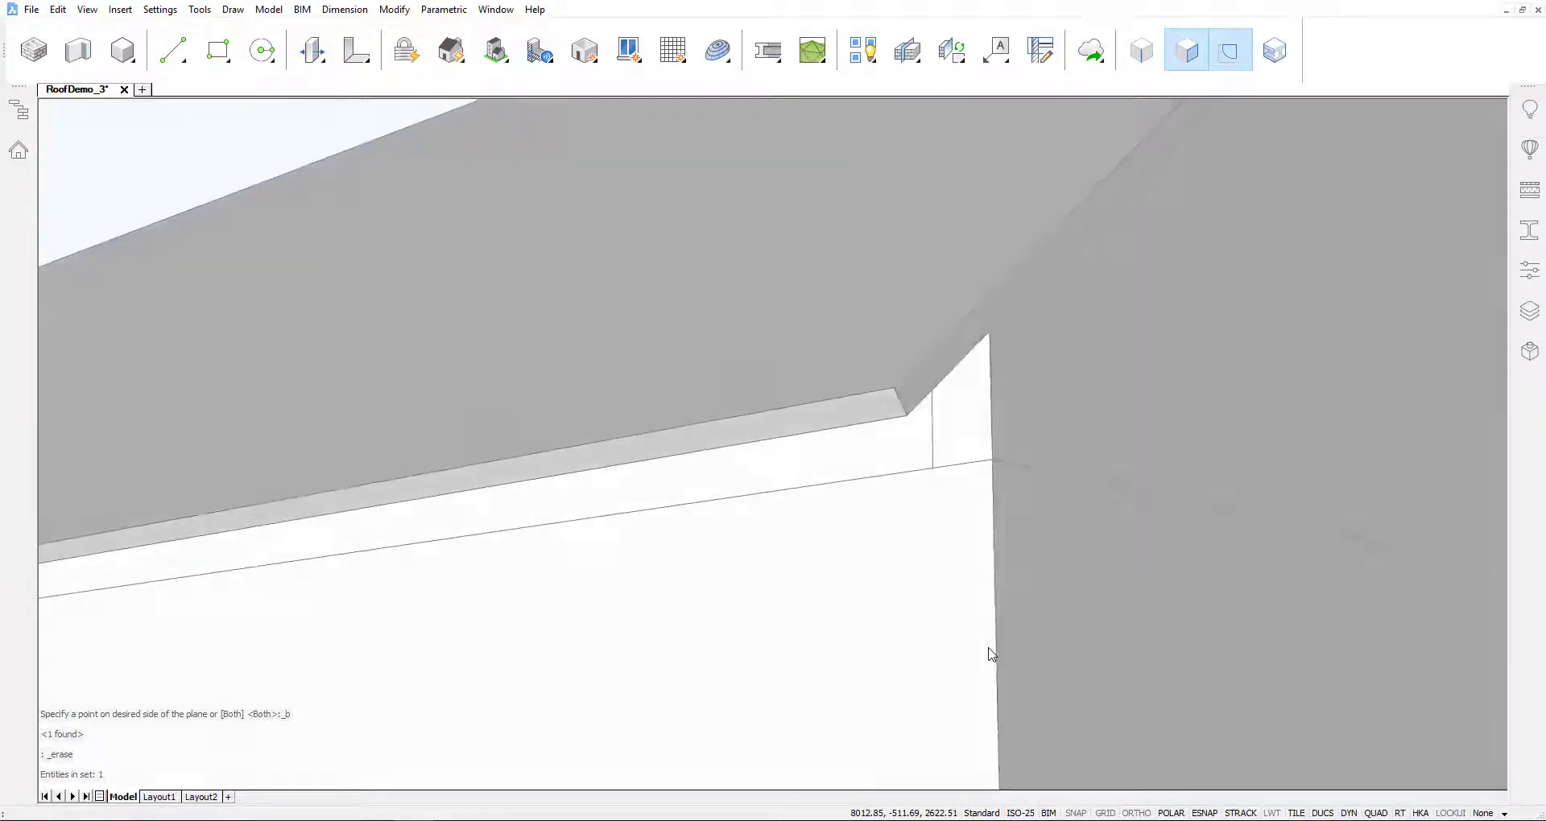
{"action": "scroll", "coordinate": [989, 652], "scroll_direction": "down", "scroll_amount": 2}
{"action": "scroll", "coordinate": [959, 500], "scroll_direction": "down", "scroll_amount": 1}
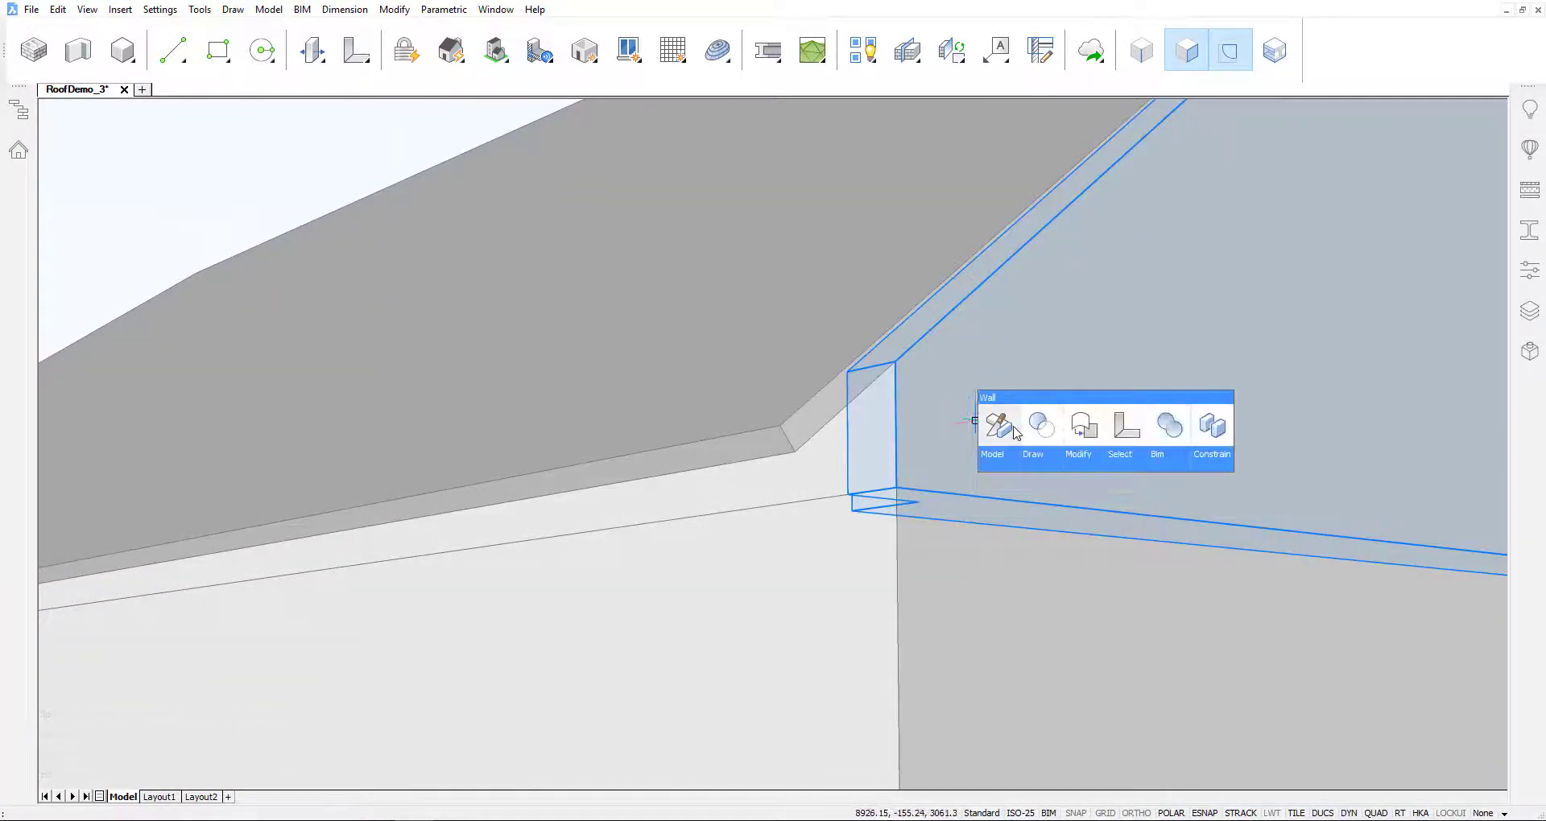
{"action": "mouse_move", "coordinate": [988, 399]}
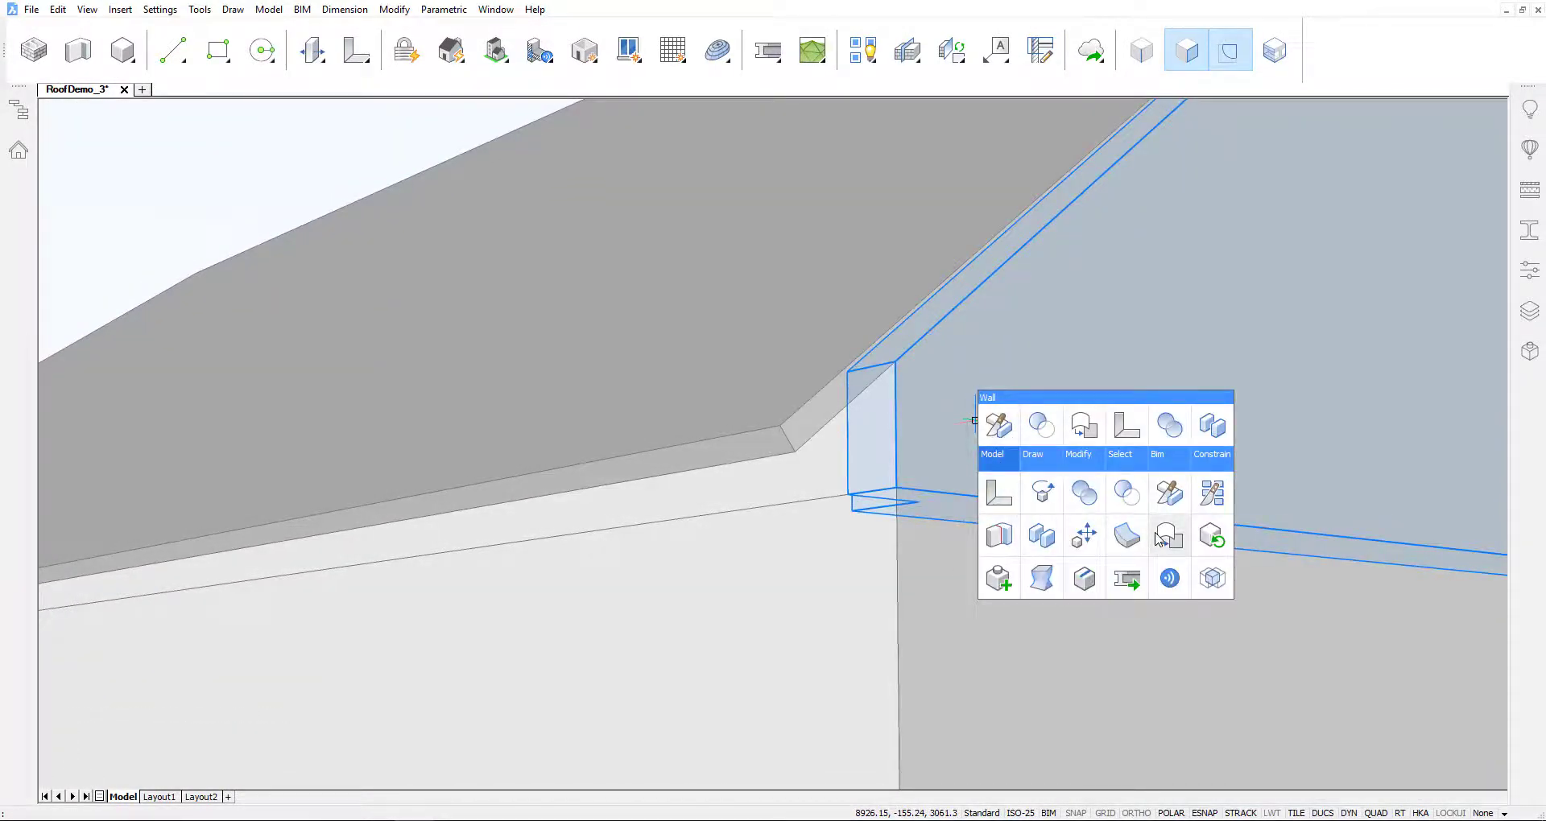
{"action": "left_click", "coordinate": [1156, 534]}
{"action": "scroll", "coordinate": [869, 580], "scroll_direction": "down", "scroll_amount": 1}
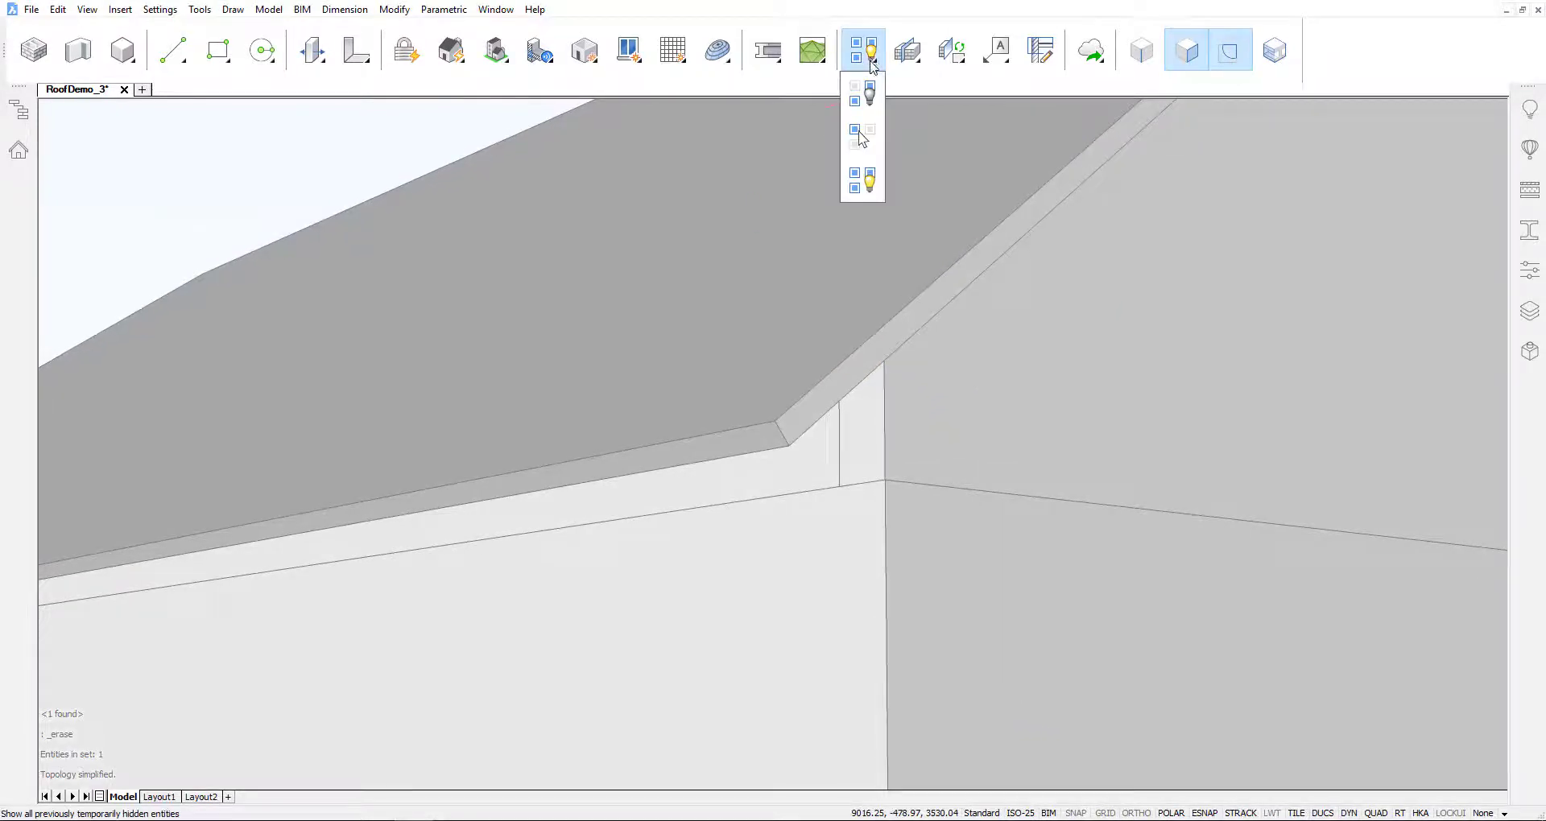
Unhide the gutter pieces and push the gutter end face out to the eave-corner endpoint.
{"action": "left_click", "coordinate": [861, 186]}
{"action": "scroll", "coordinate": [672, 750], "scroll_direction": "up", "scroll_amount": 2}
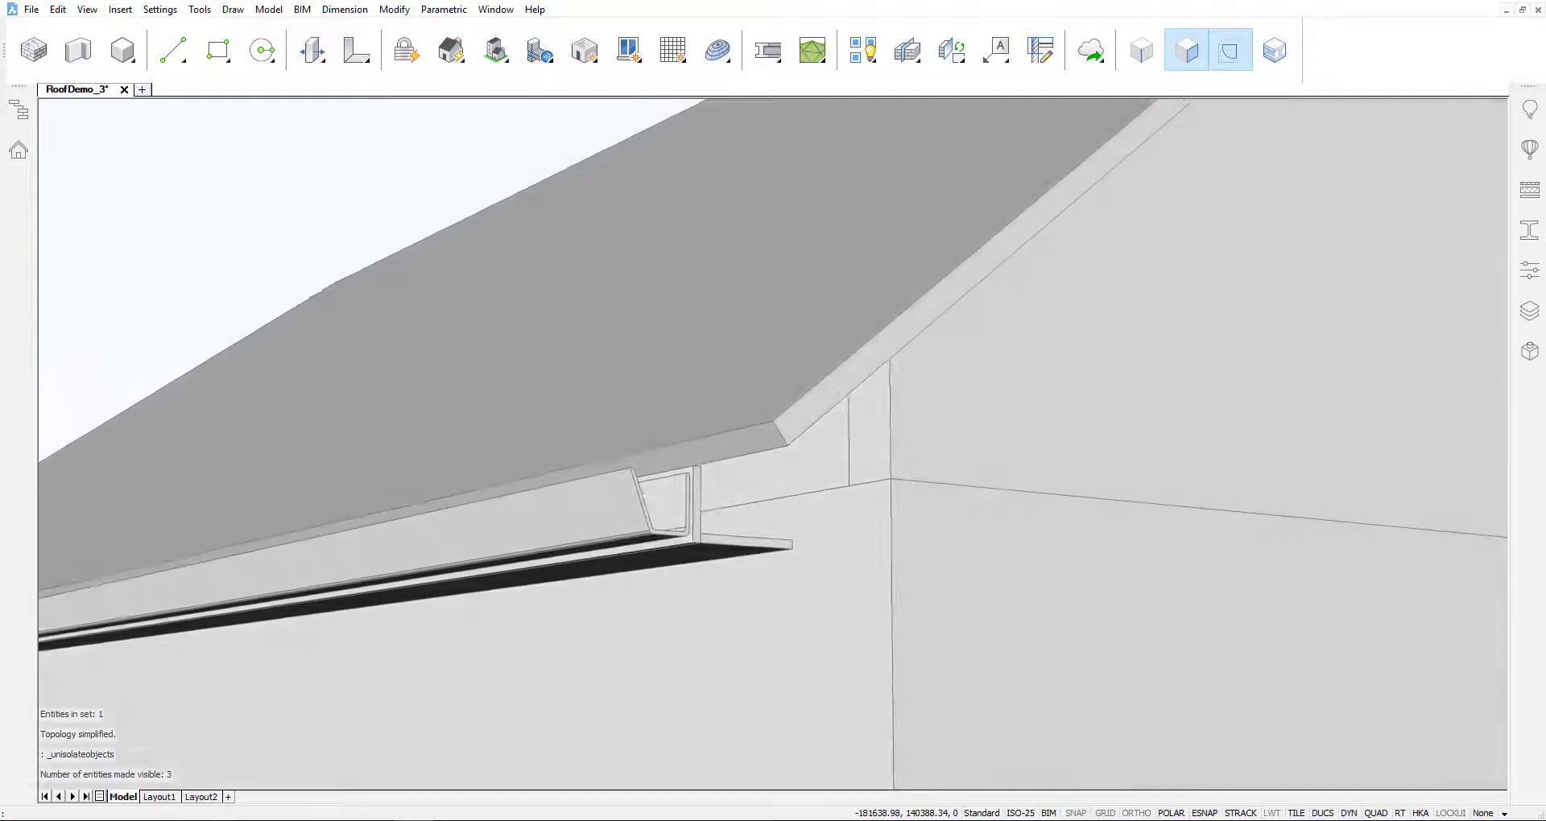
{"action": "middle_click_drag", "start_coordinate": [593, 741], "coordinate": [677, 569], "text": "shift"}
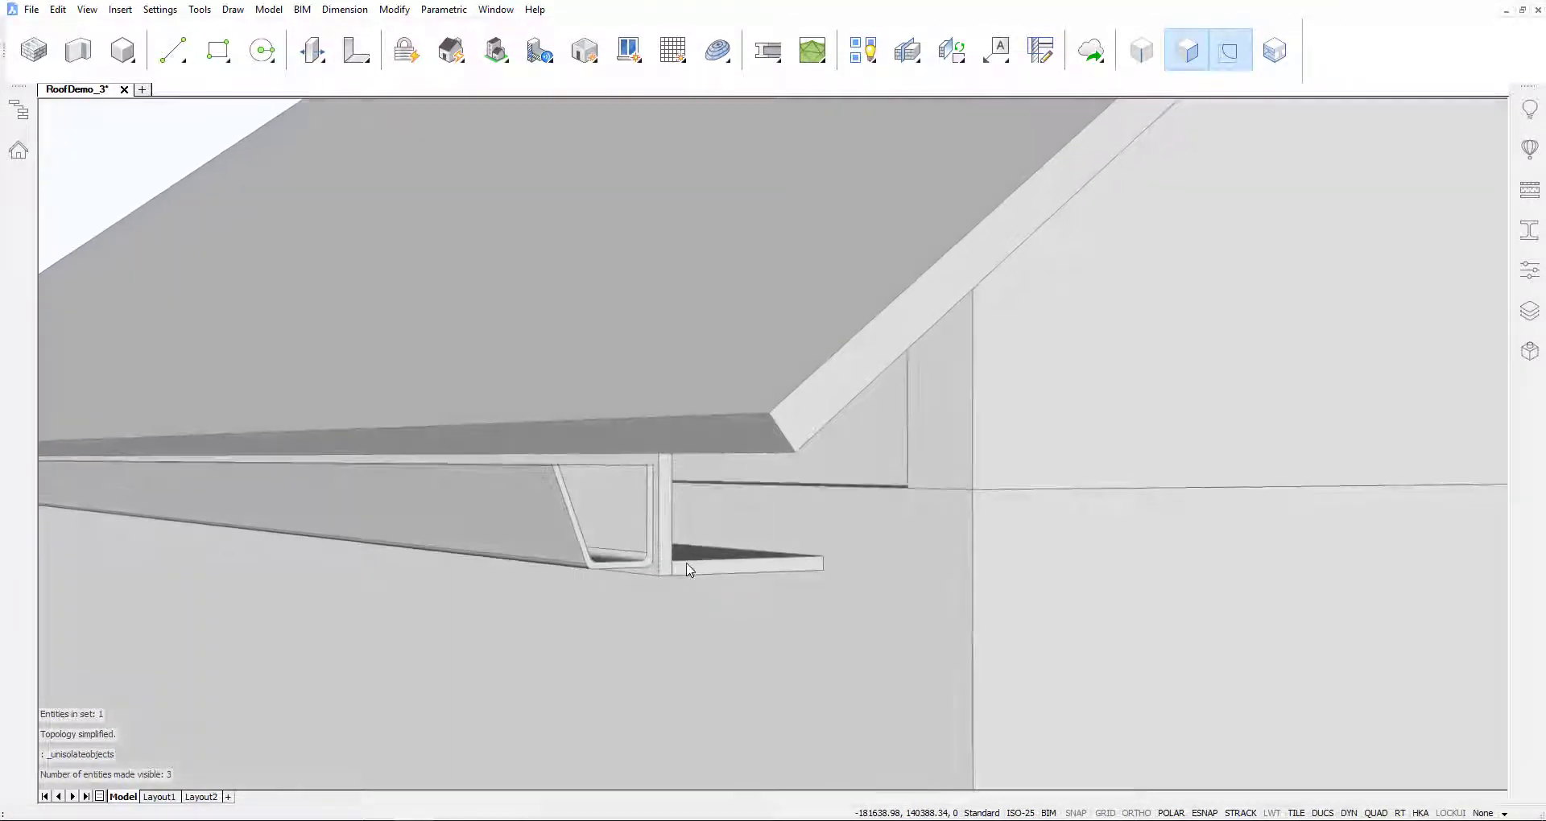
{"action": "mouse_move", "coordinate": [641, 562]}
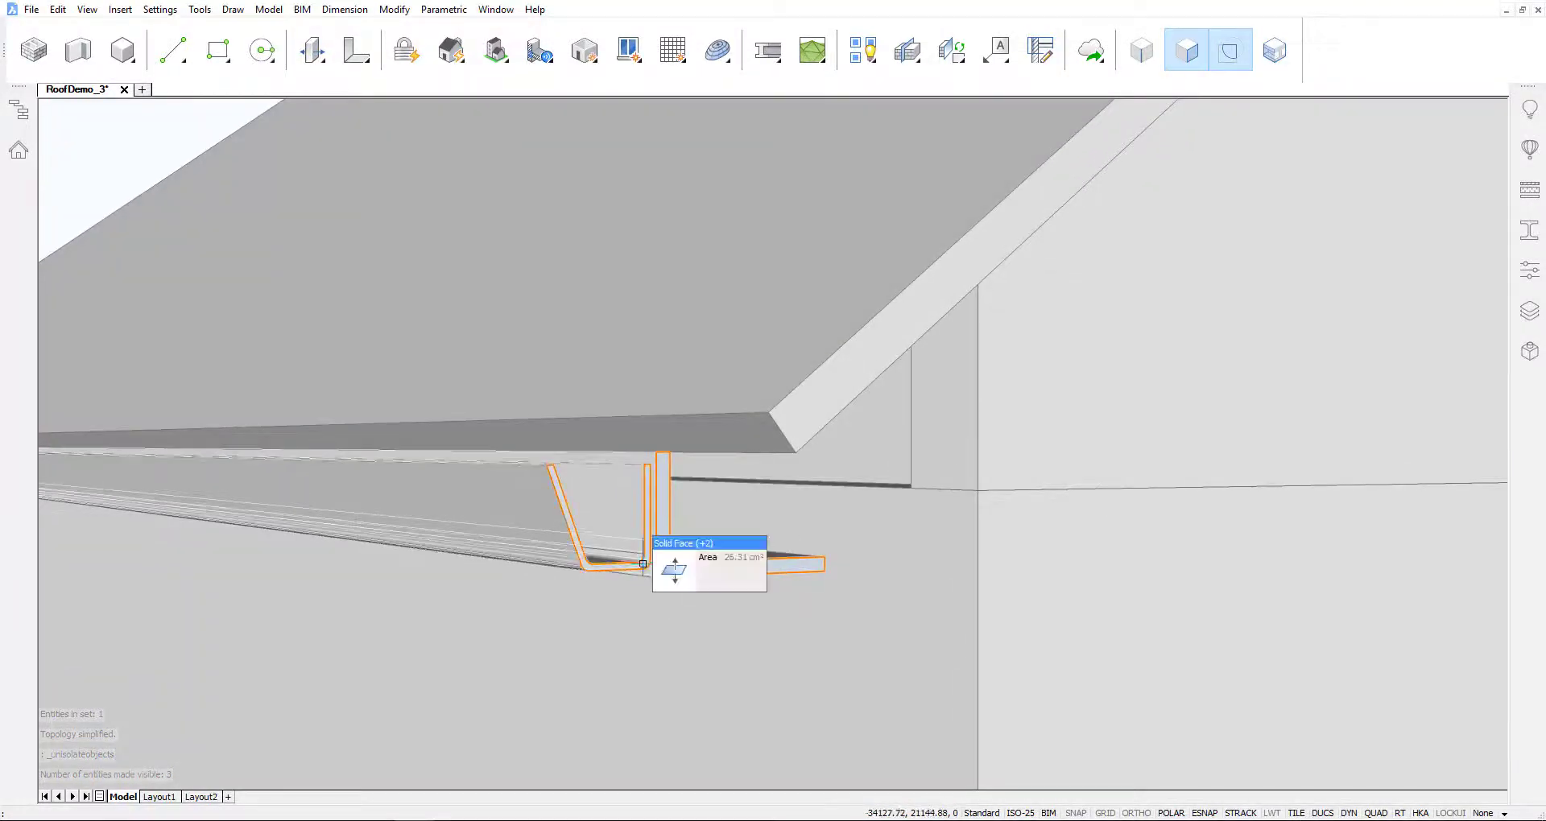
{"action": "left_click", "coordinate": [675, 570]}
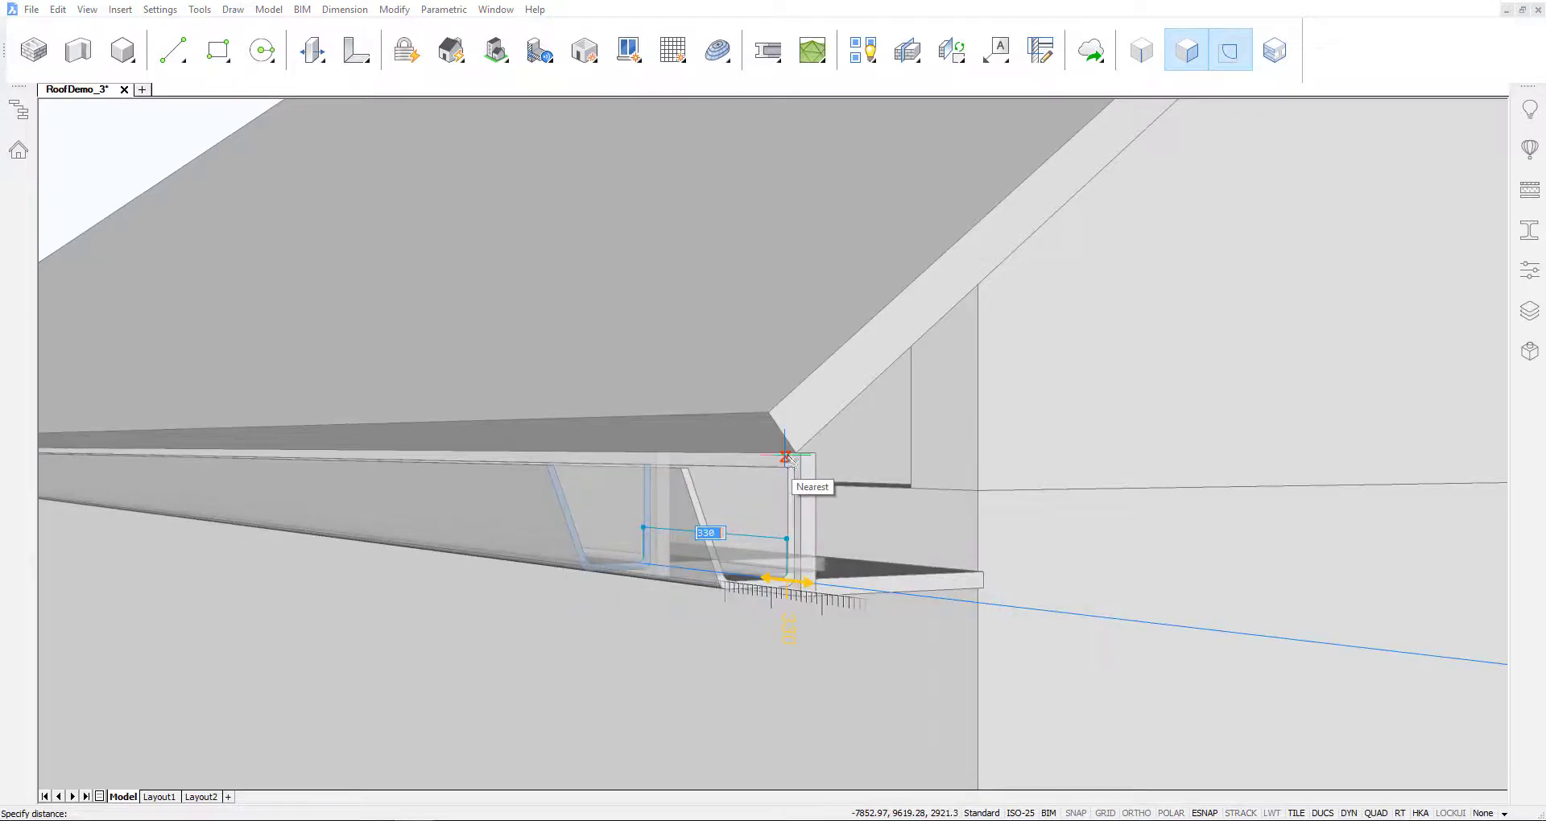
{"action": "left_click", "coordinate": [795, 453]}
{"action": "middle_click_drag", "start_coordinate": [766, 709], "coordinate": [724, 660], "text": "shift"}
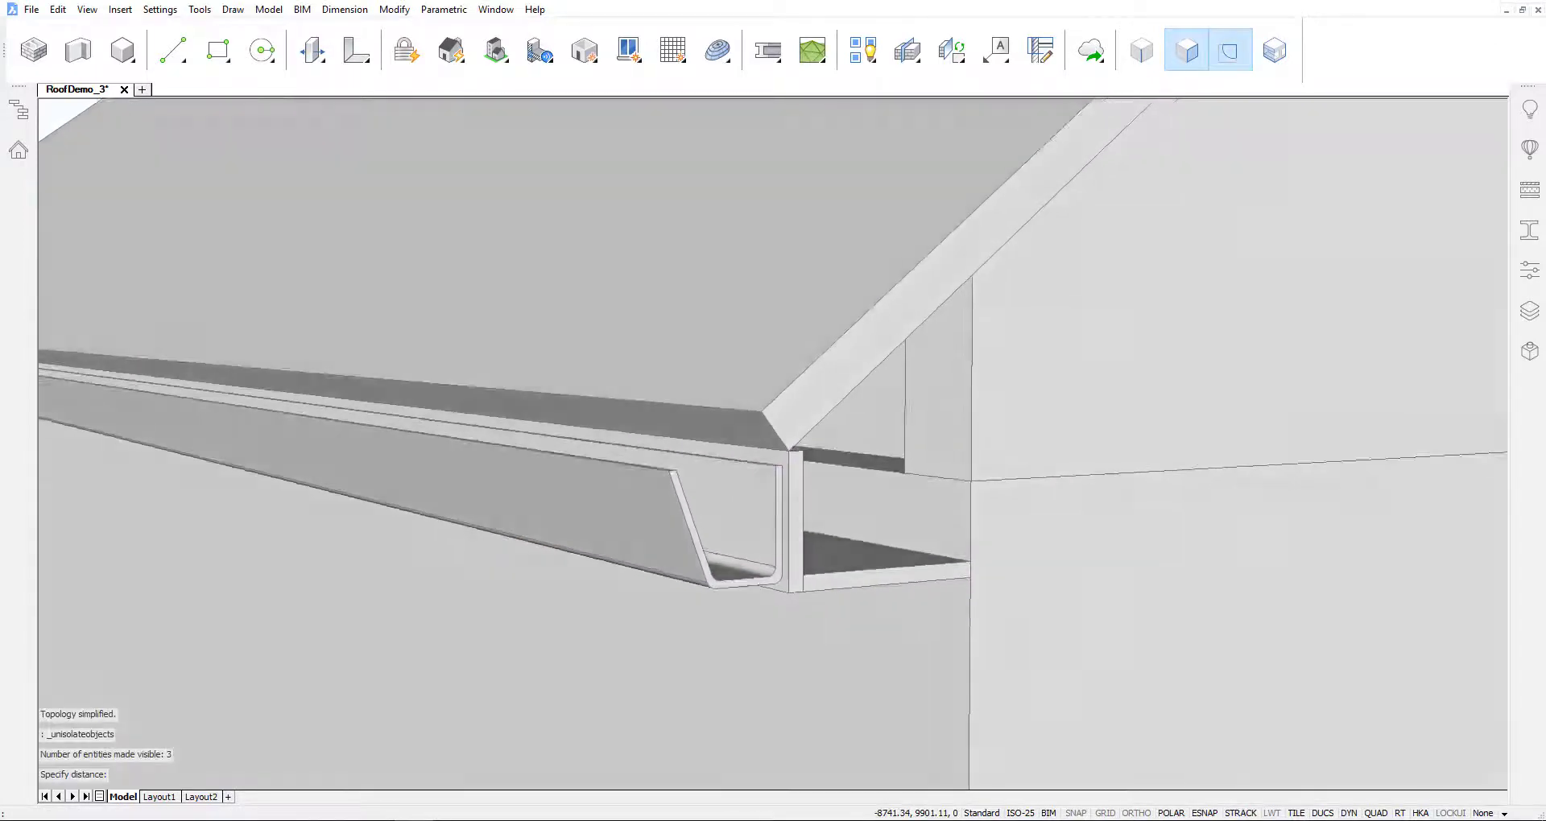
{"action": "middle_click_drag", "start_coordinate": [773, 724], "coordinate": [820, 797], "text": "shift"}
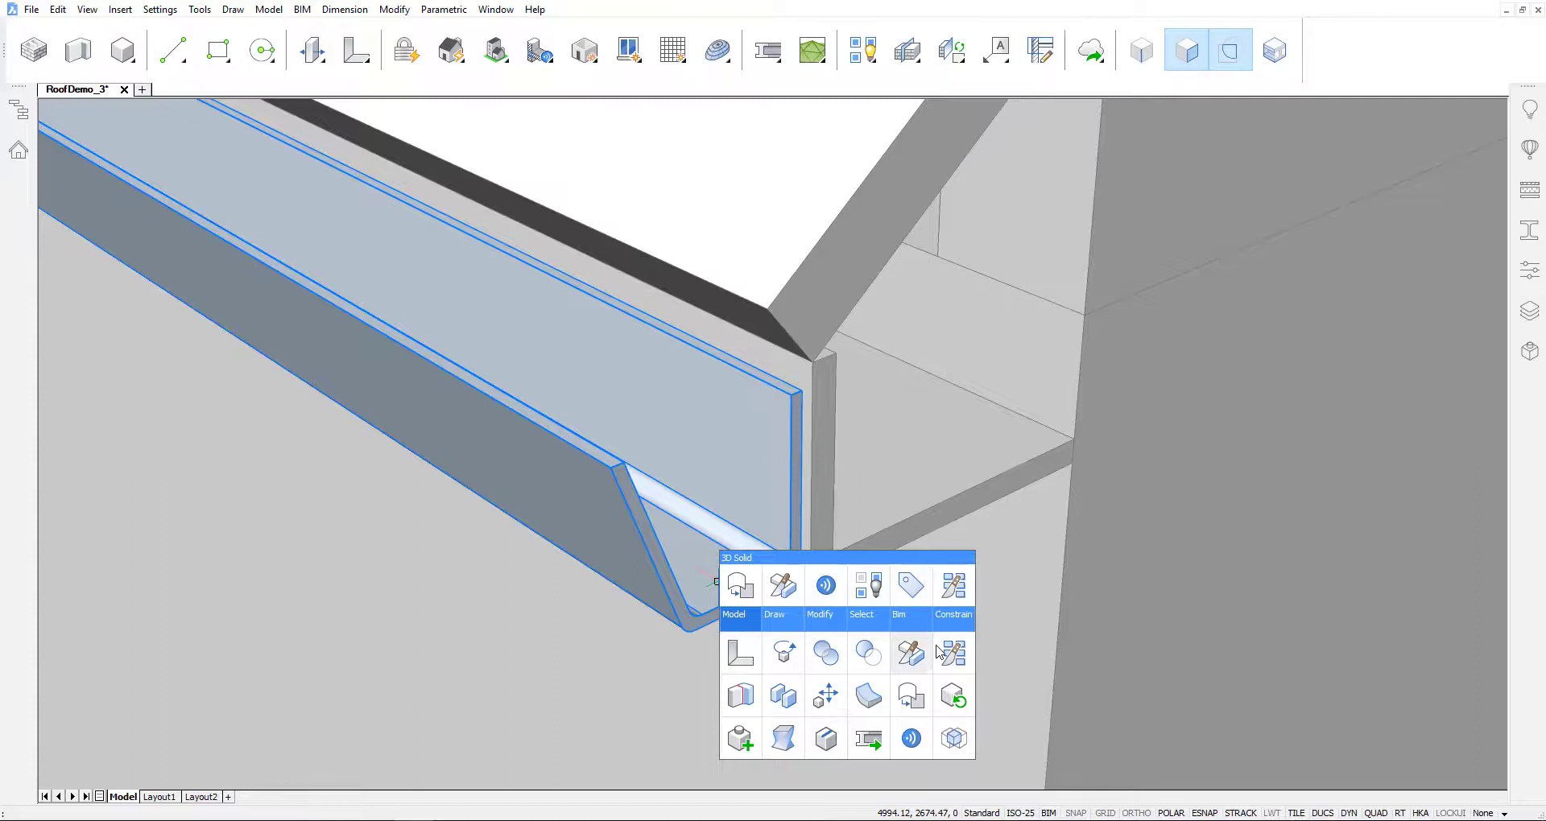
Slice the gutter end using its flat end face as the cutting plane.
{"action": "left_click", "coordinate": [947, 654]}
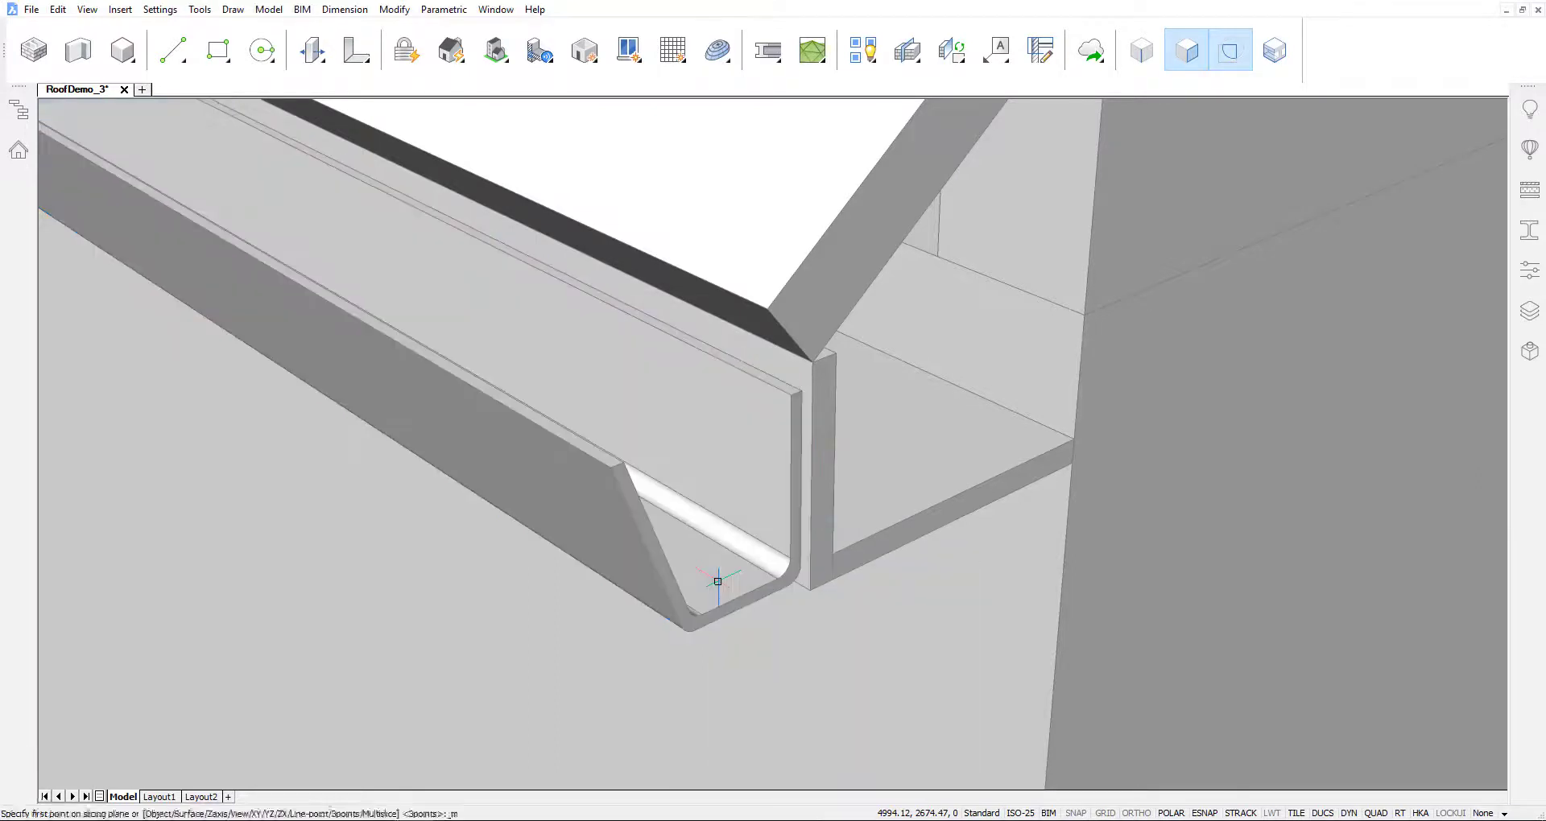
{"action": "left_click", "coordinate": [901, 541]}
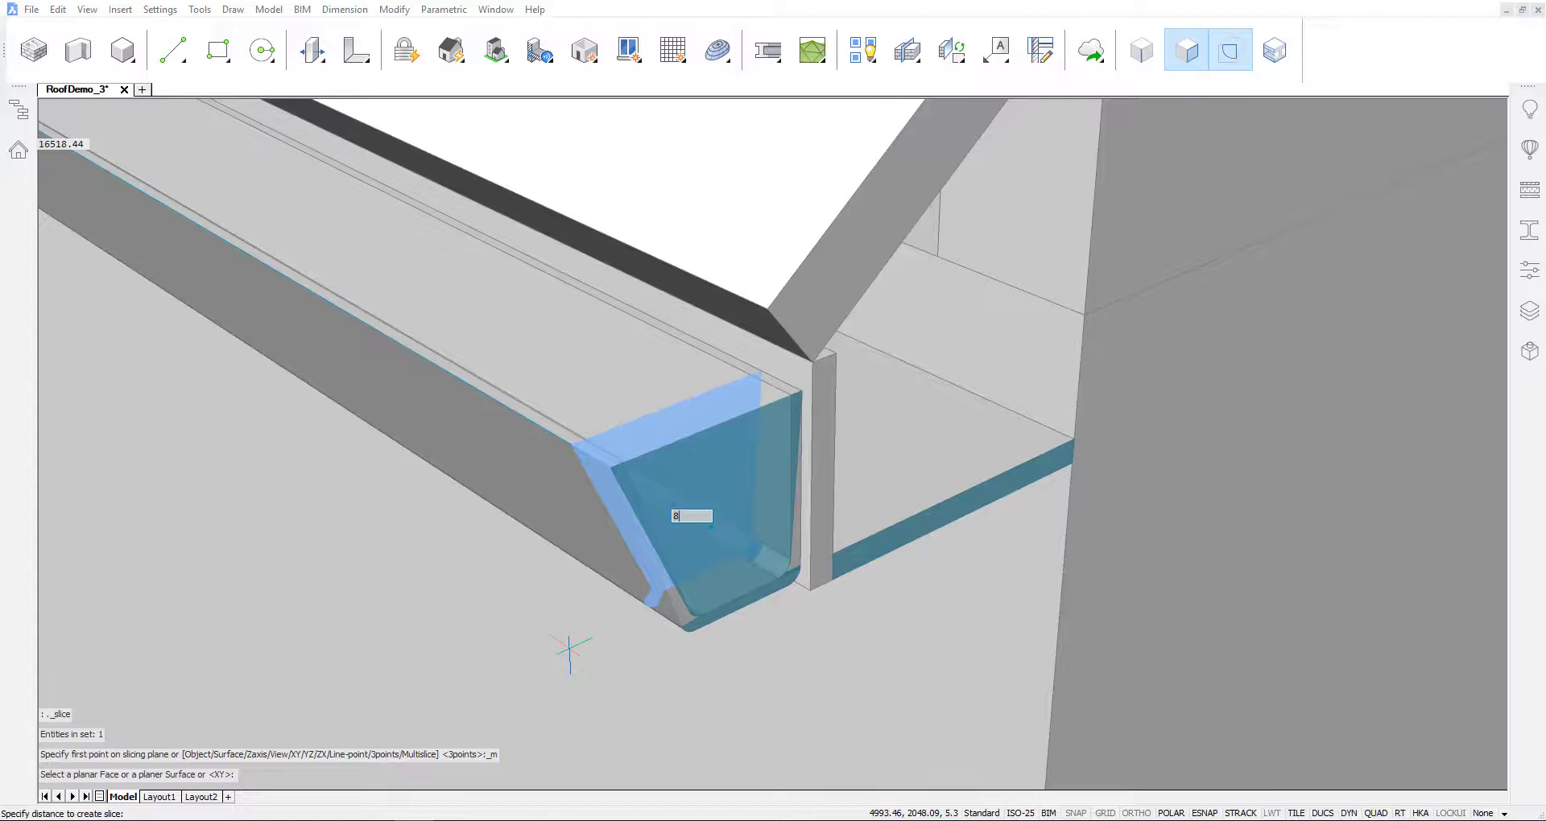
{"action": "left_click", "coordinate": [571, 651]}
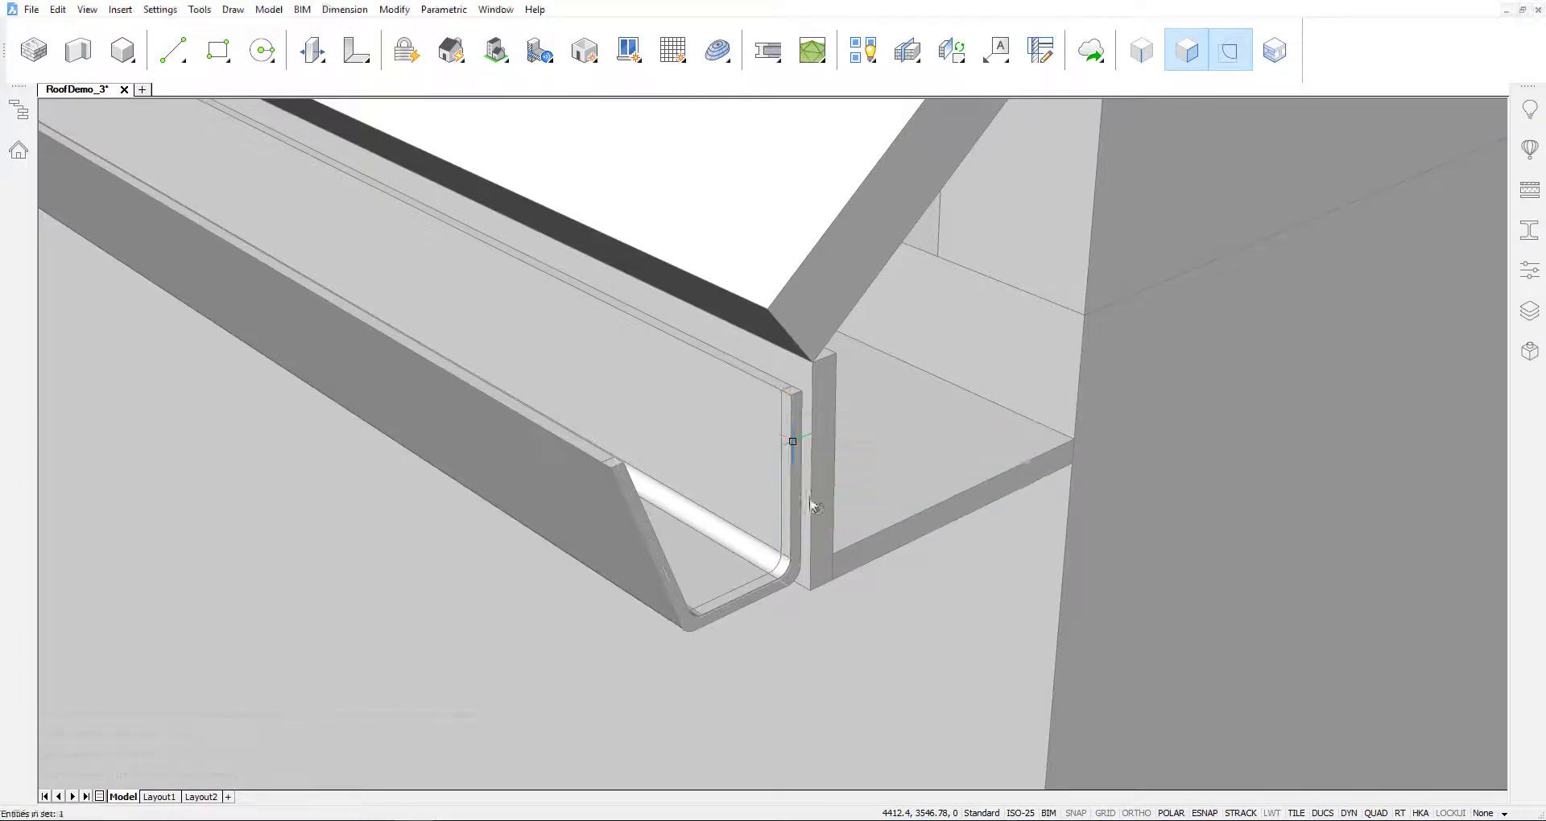
Push both cut gutter end faces flush to the corner endpoints.
{"action": "left_click_drag", "start_coordinate": [794, 439], "coordinate": [624, 459]}
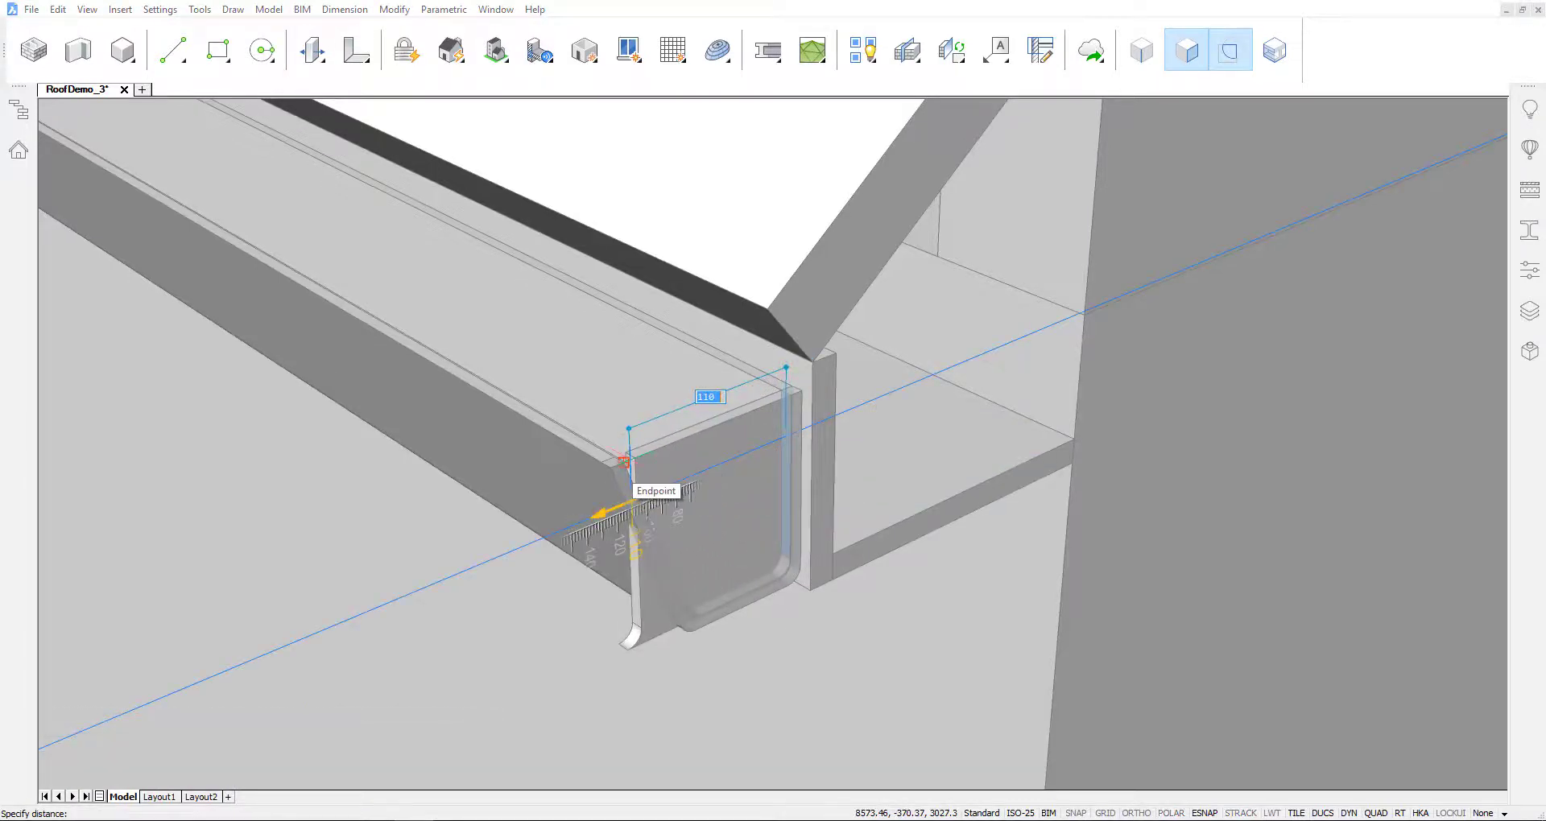
{"action": "left_click", "coordinate": [629, 457]}
{"action": "middle_click_drag", "start_coordinate": [714, 776], "coordinate": [996, 627], "text": "shift"}
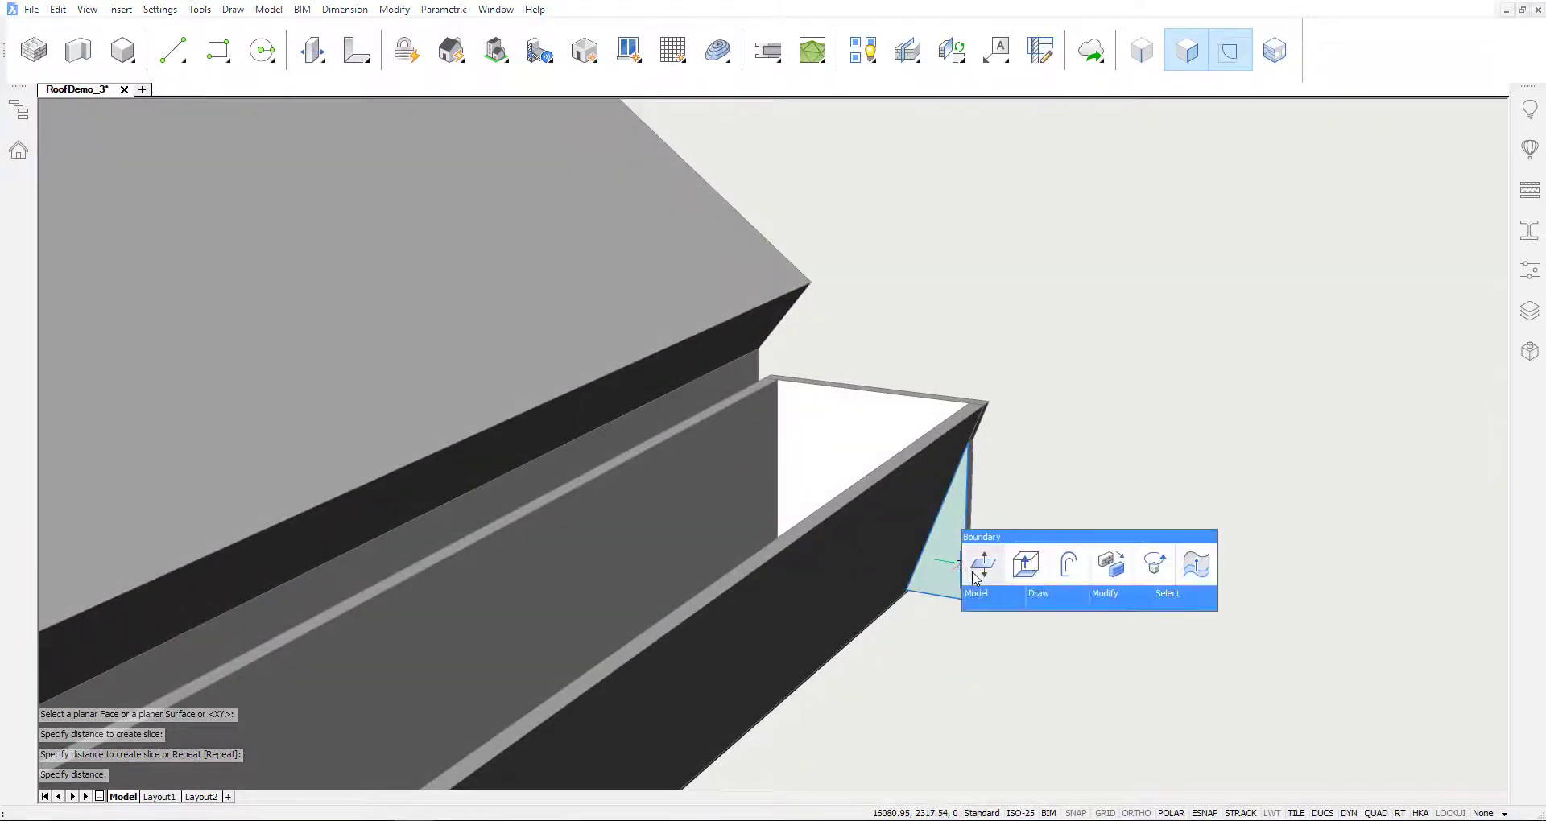
{"action": "left_click_drag", "start_coordinate": [976, 564], "coordinate": [1073, 501]}
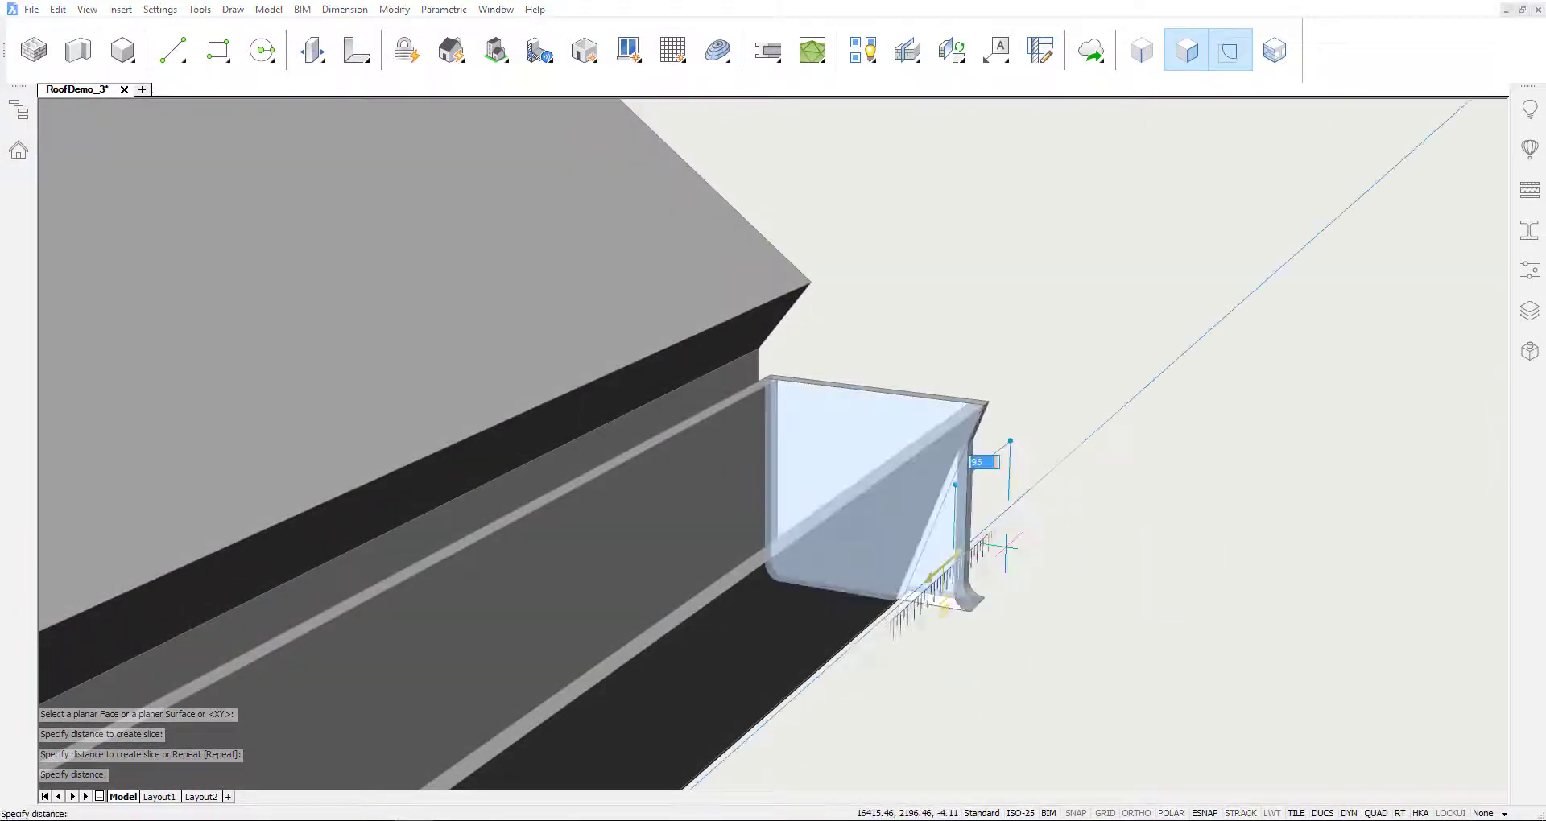
{"action": "left_click", "coordinate": [1073, 500]}
{"action": "mouse_move", "coordinate": [1074, 501]}
{"action": "middle_mouse_down", "text": "shift"}
{"action": "mouse_move", "coordinate": [806, 563]}
{"action": "mouse_move", "coordinate": [845, 563]}
{"action": "middle_mouse_up", "text": "shift"}
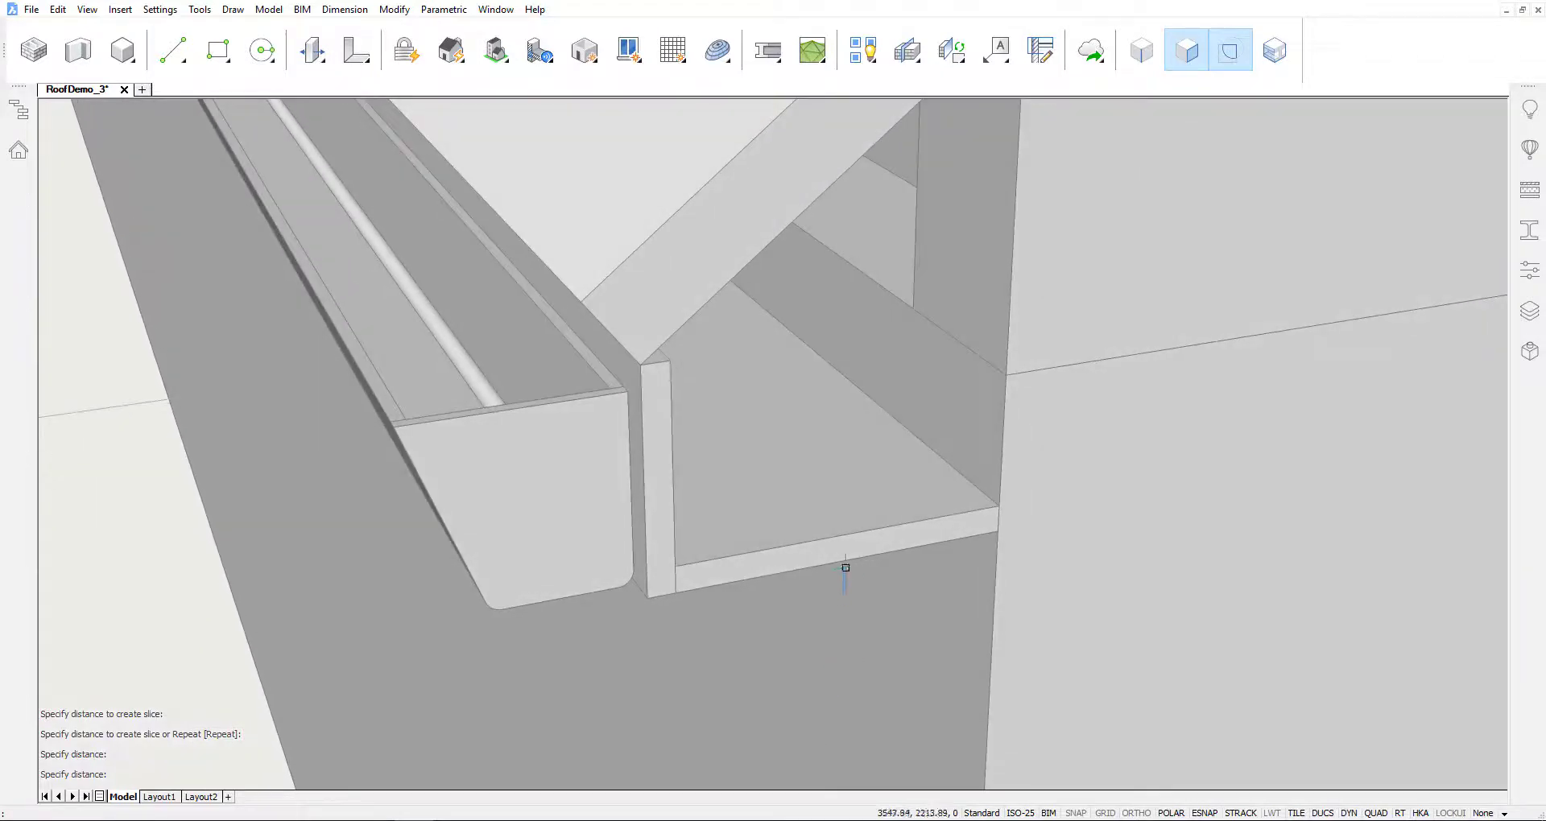
{"action": "type", "text": "18"}
Offset a strip along the face edge, extrude it into a thin plate and connect it to the nearest face.
{"action": "left_click", "coordinate": [848, 498]}
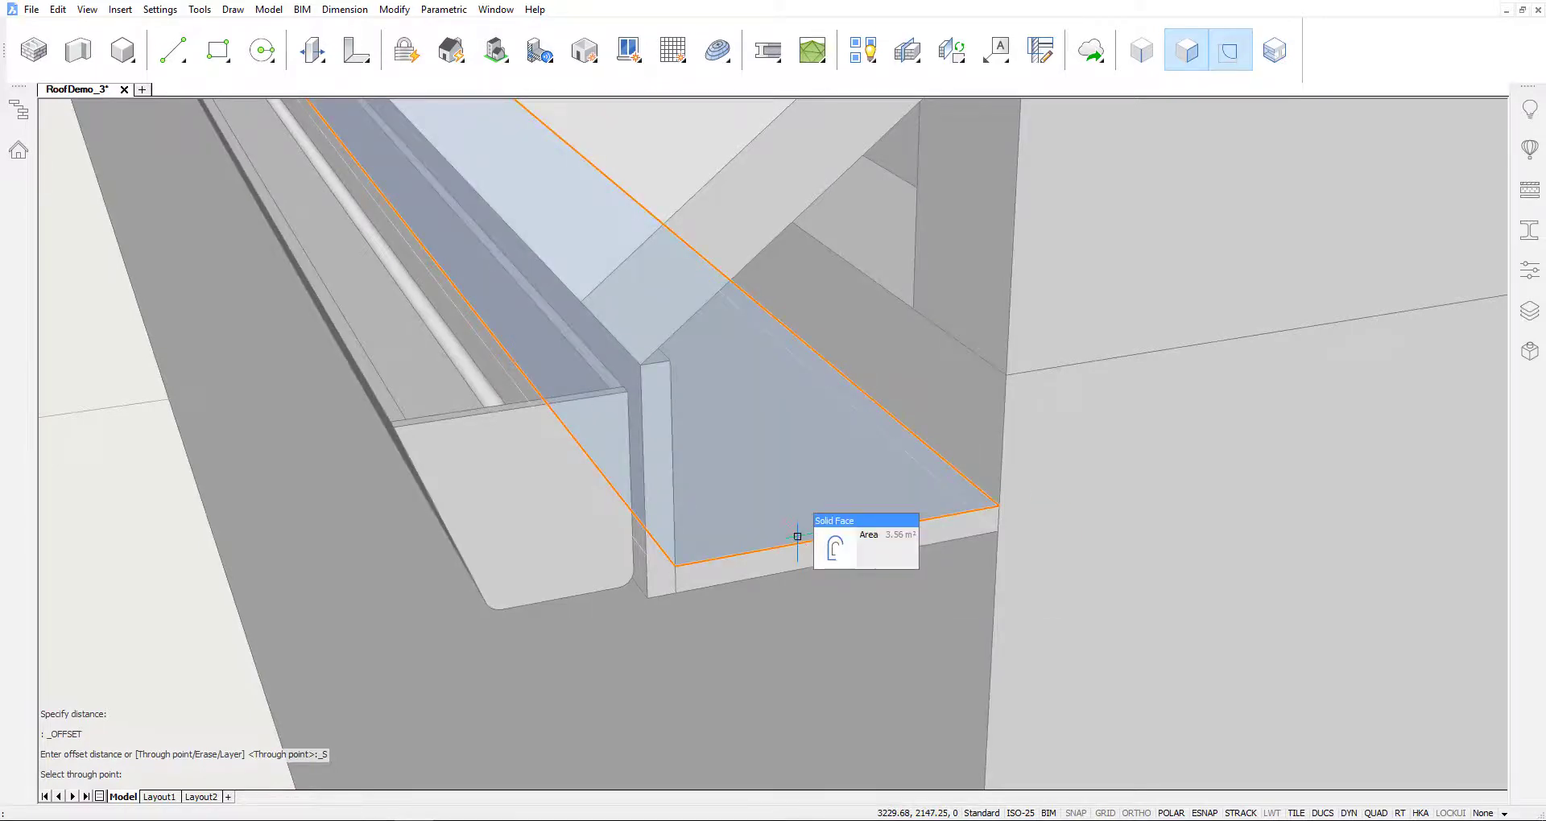
{"action": "left_click", "coordinate": [907, 550]}
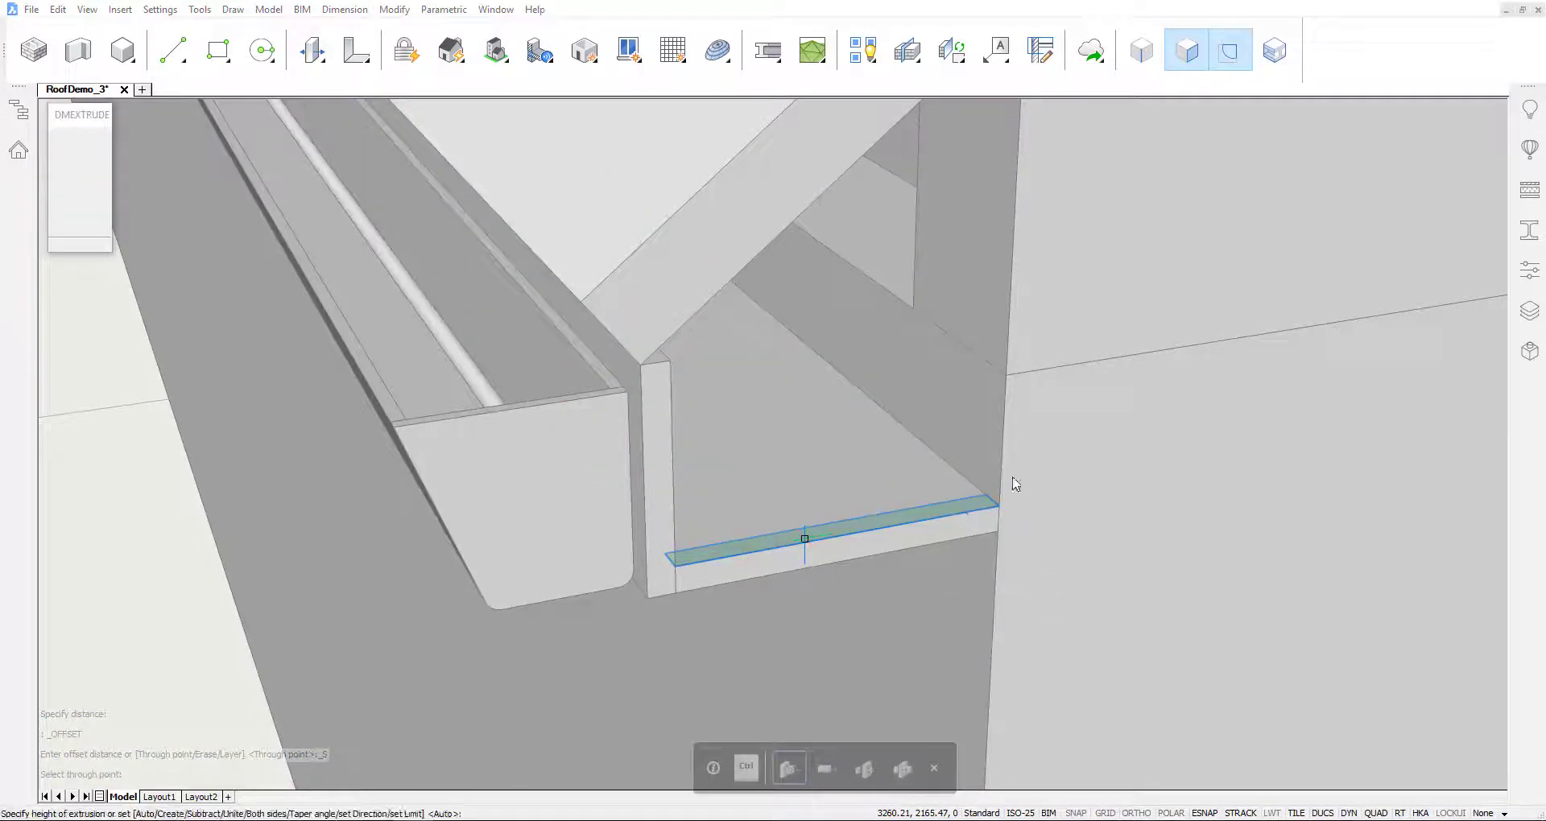
{"action": "left_click", "coordinate": [1050, 393]}
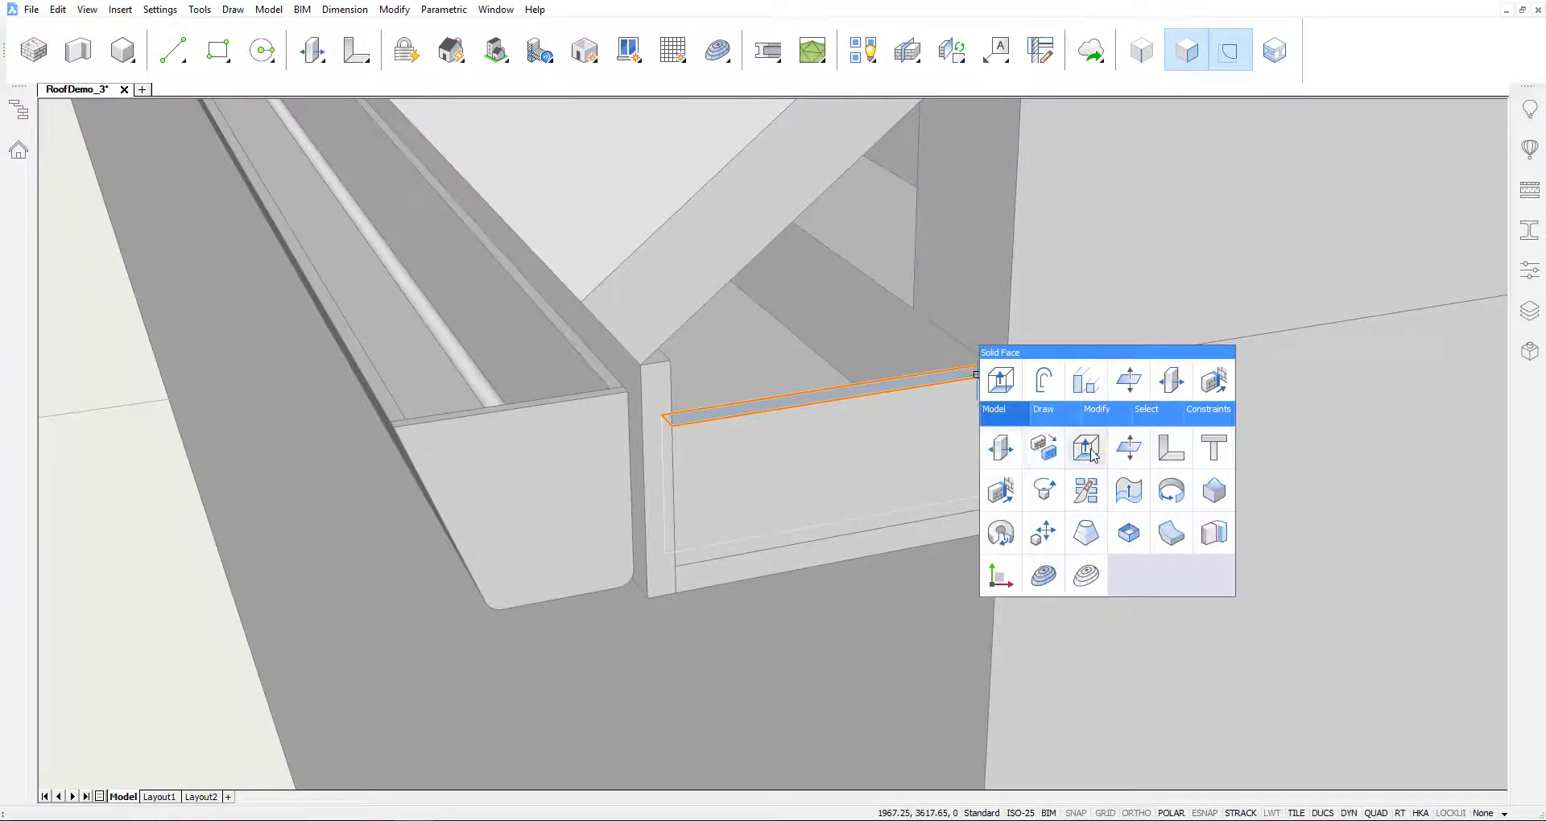
{"action": "left_click", "coordinate": [1008, 500]}
{"action": "middle_click_drag", "start_coordinate": [1039, 421], "coordinate": [1060, 455]}
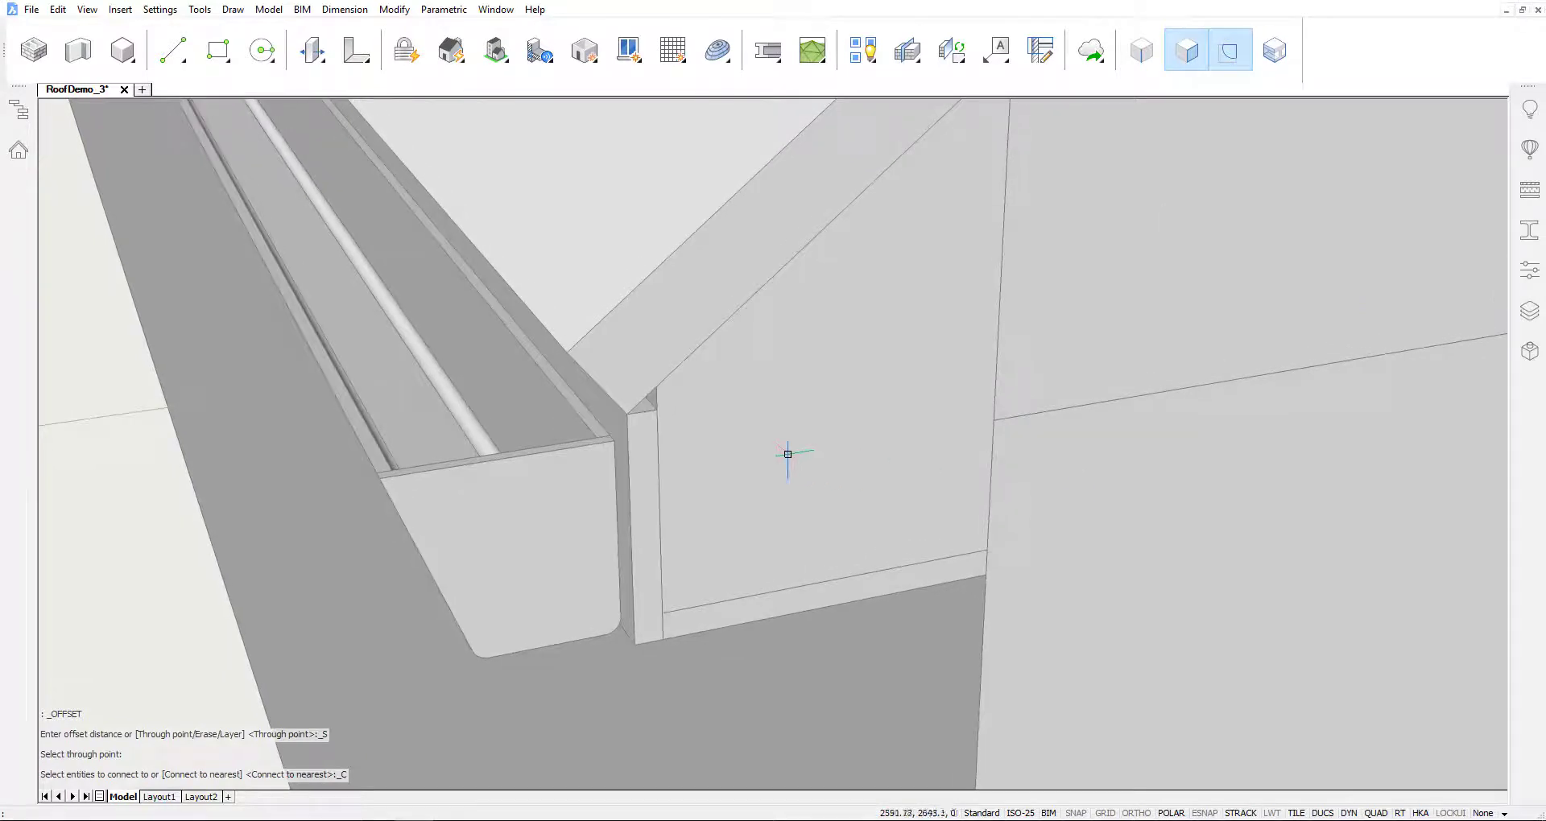
Push the plate's side face and the sill strip flush to the corner endpoints.
{"action": "key", "text": "Tab"}
{"action": "key", "text": "Tab"}
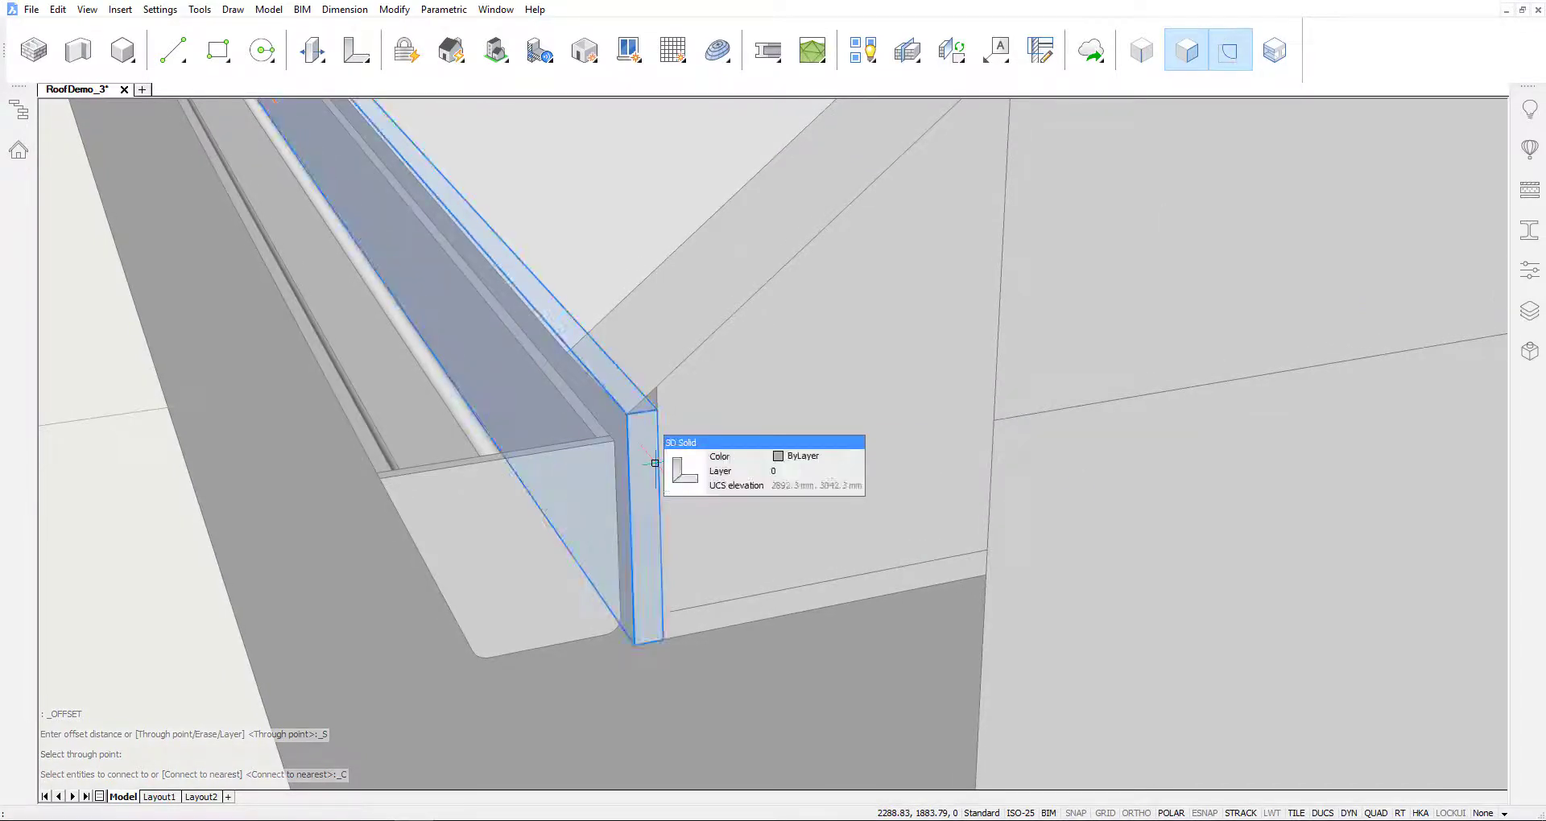
{"action": "key", "text": "Tab"}
{"action": "key", "text": "Tab"}
{"action": "mouse_move", "coordinate": [724, 474]}
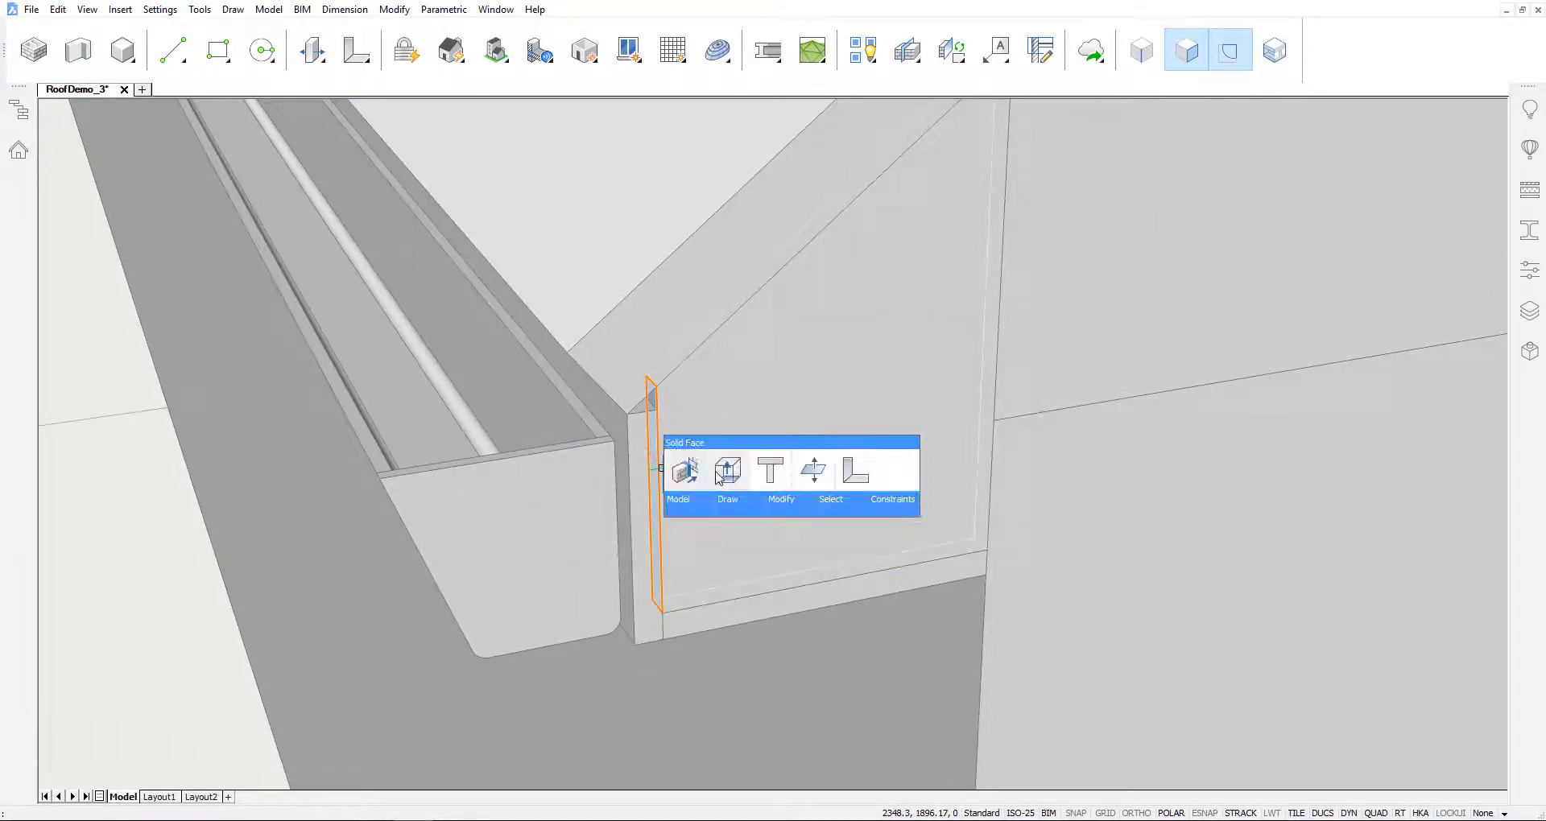
{"action": "left_click", "coordinate": [811, 479]}
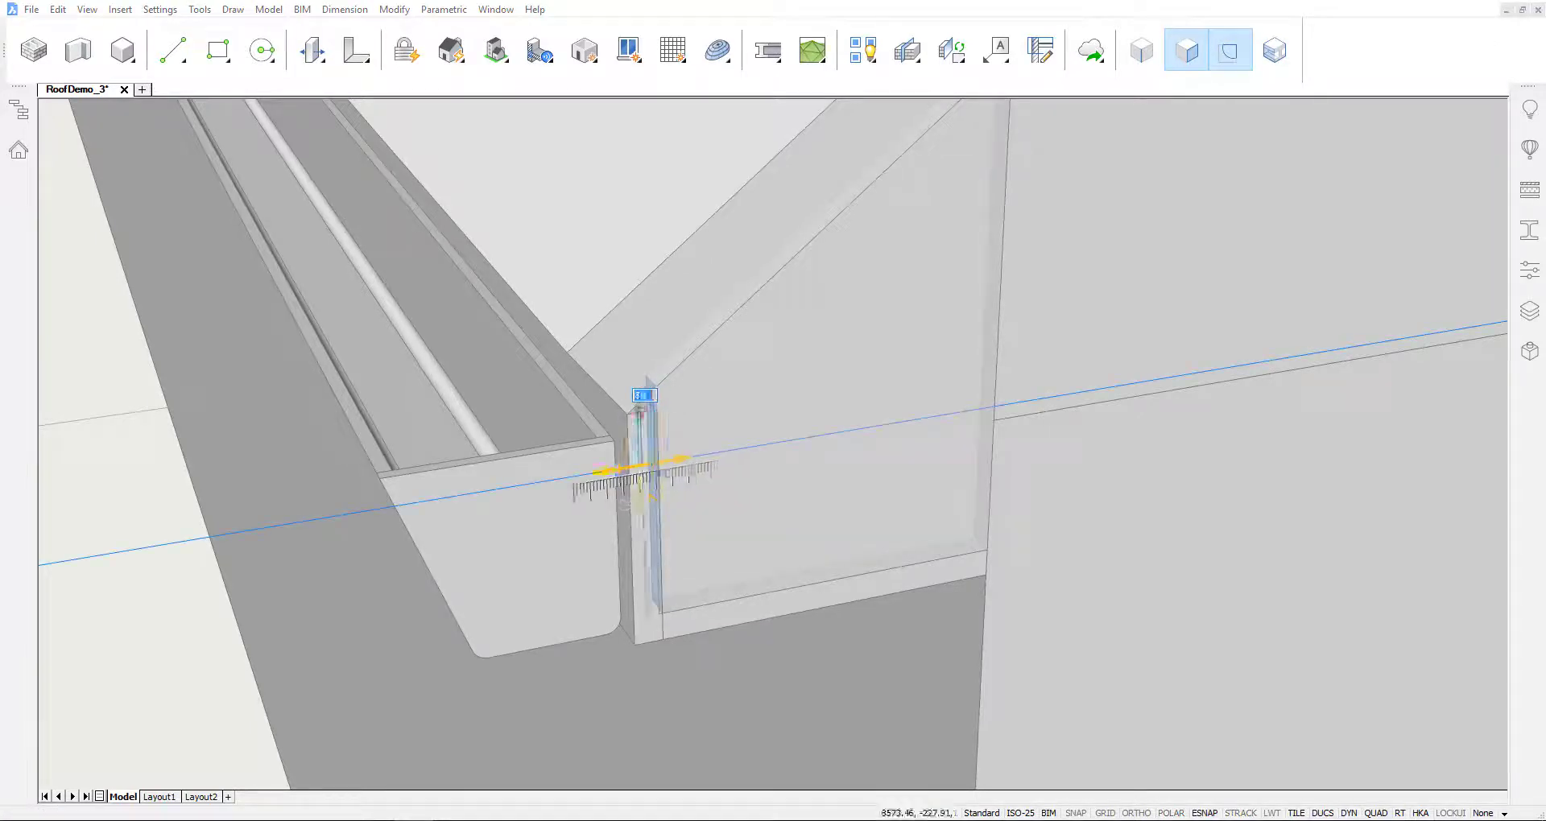
{"action": "left_click", "coordinate": [627, 414]}
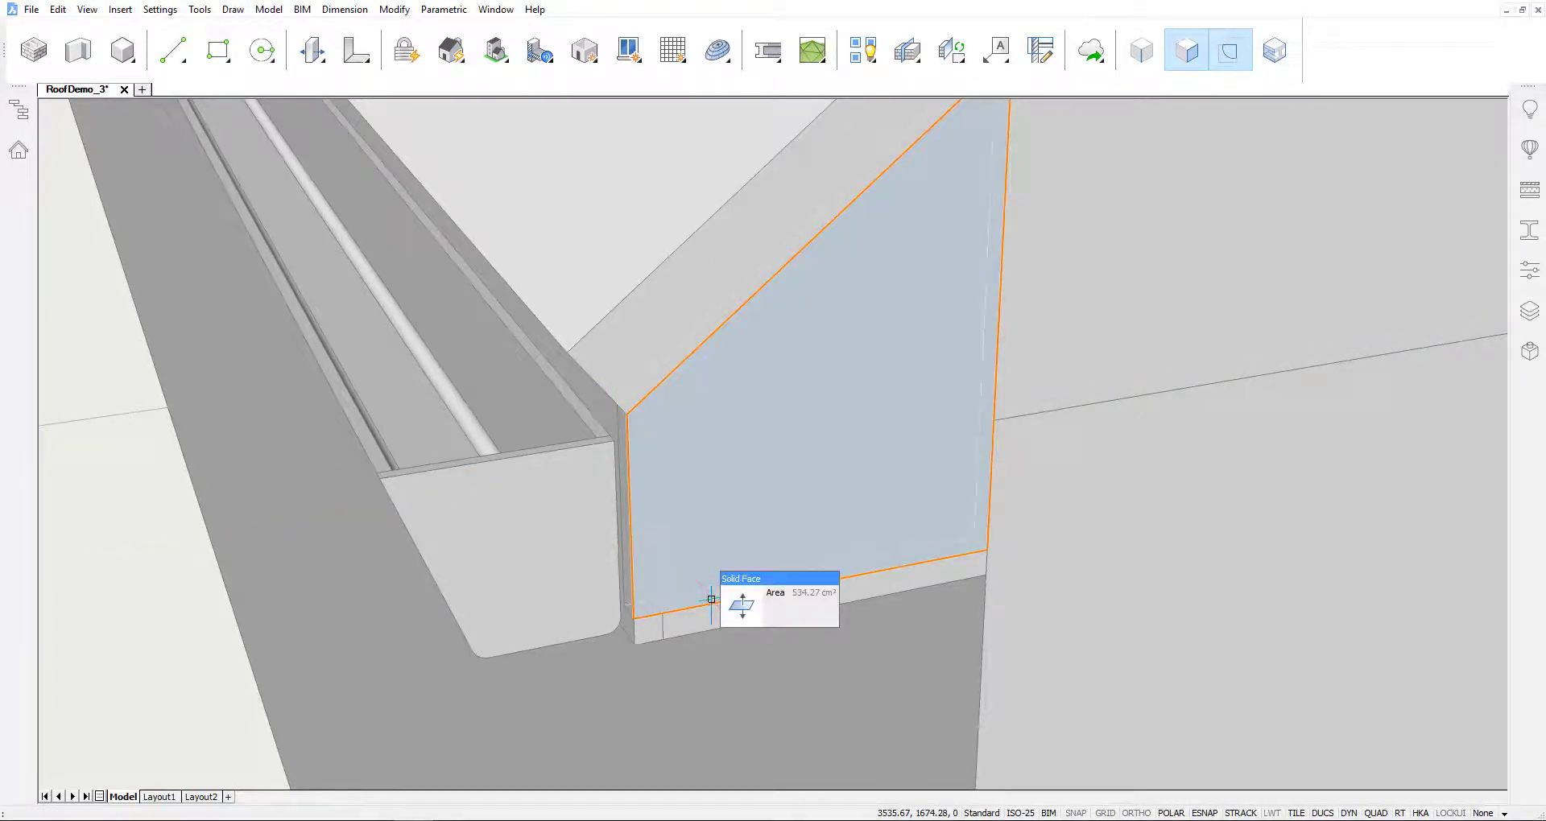
{"action": "mouse_move", "coordinate": [740, 607]}
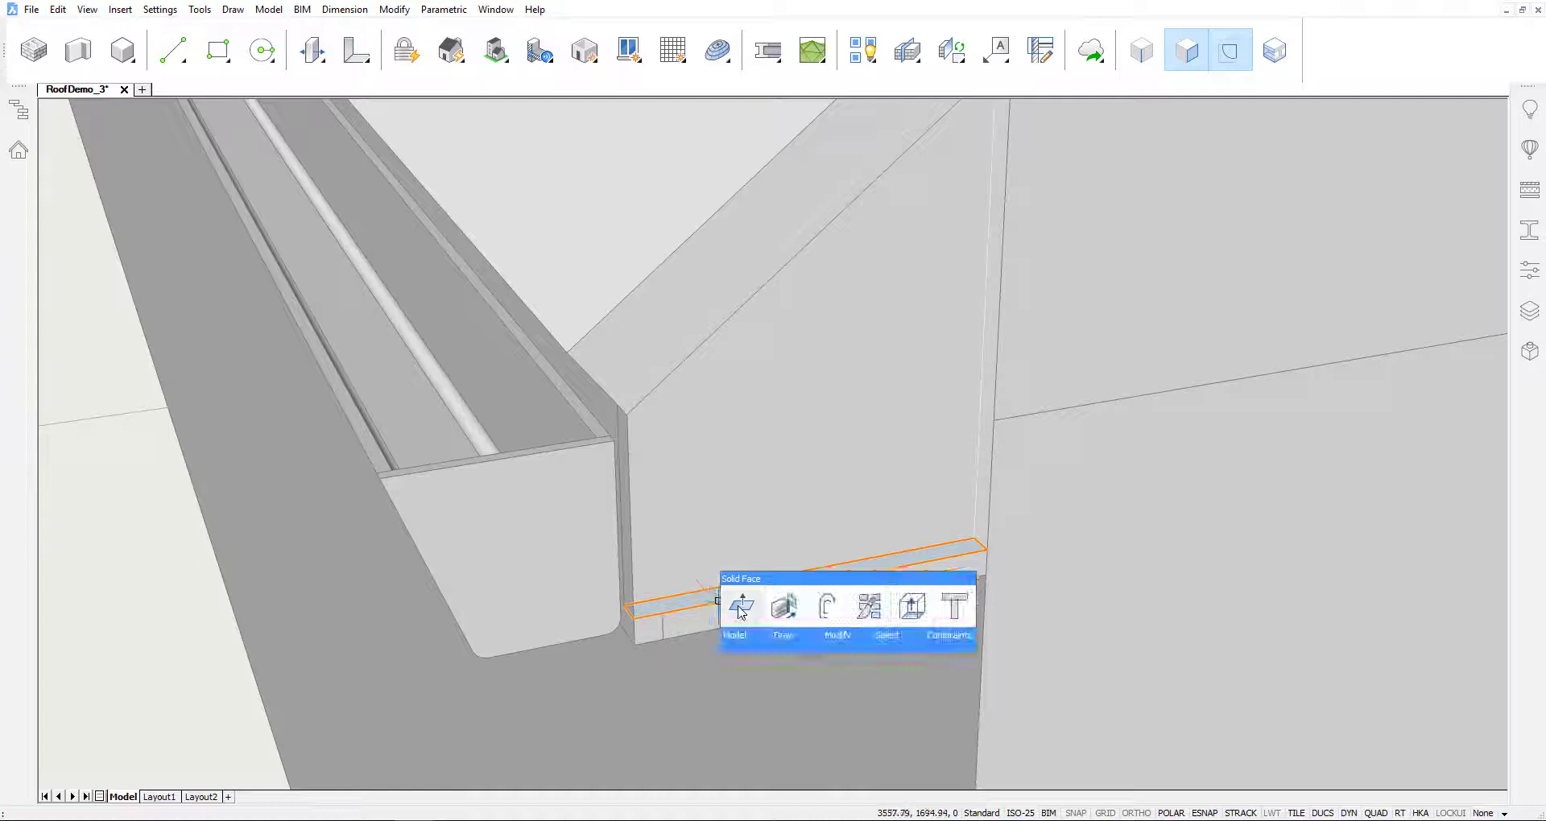
{"action": "left_click", "coordinate": [706, 625]}
{"action": "left_click", "coordinate": [663, 640]}
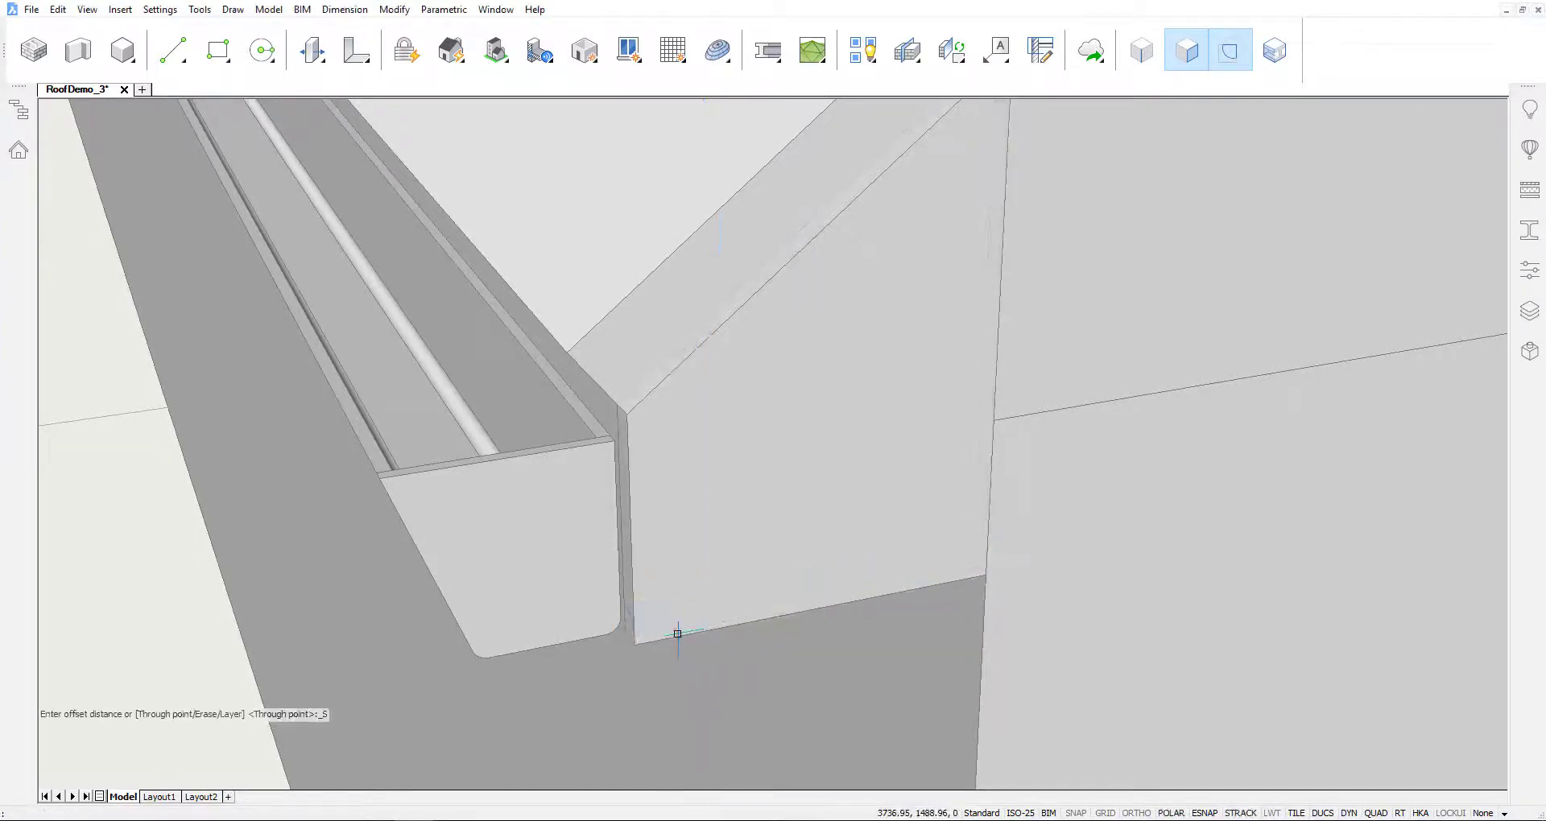
{"action": "mouse_move", "coordinate": [803, 749]}
{"action": "middle_mouse_down", "text": "shift"}
{"action": "mouse_move", "coordinate": [853, 692]}
{"action": "mouse_move", "coordinate": [805, 725]}
{"action": "mouse_move", "coordinate": [938, 528]}
{"action": "middle_mouse_up", "text": "shift"}
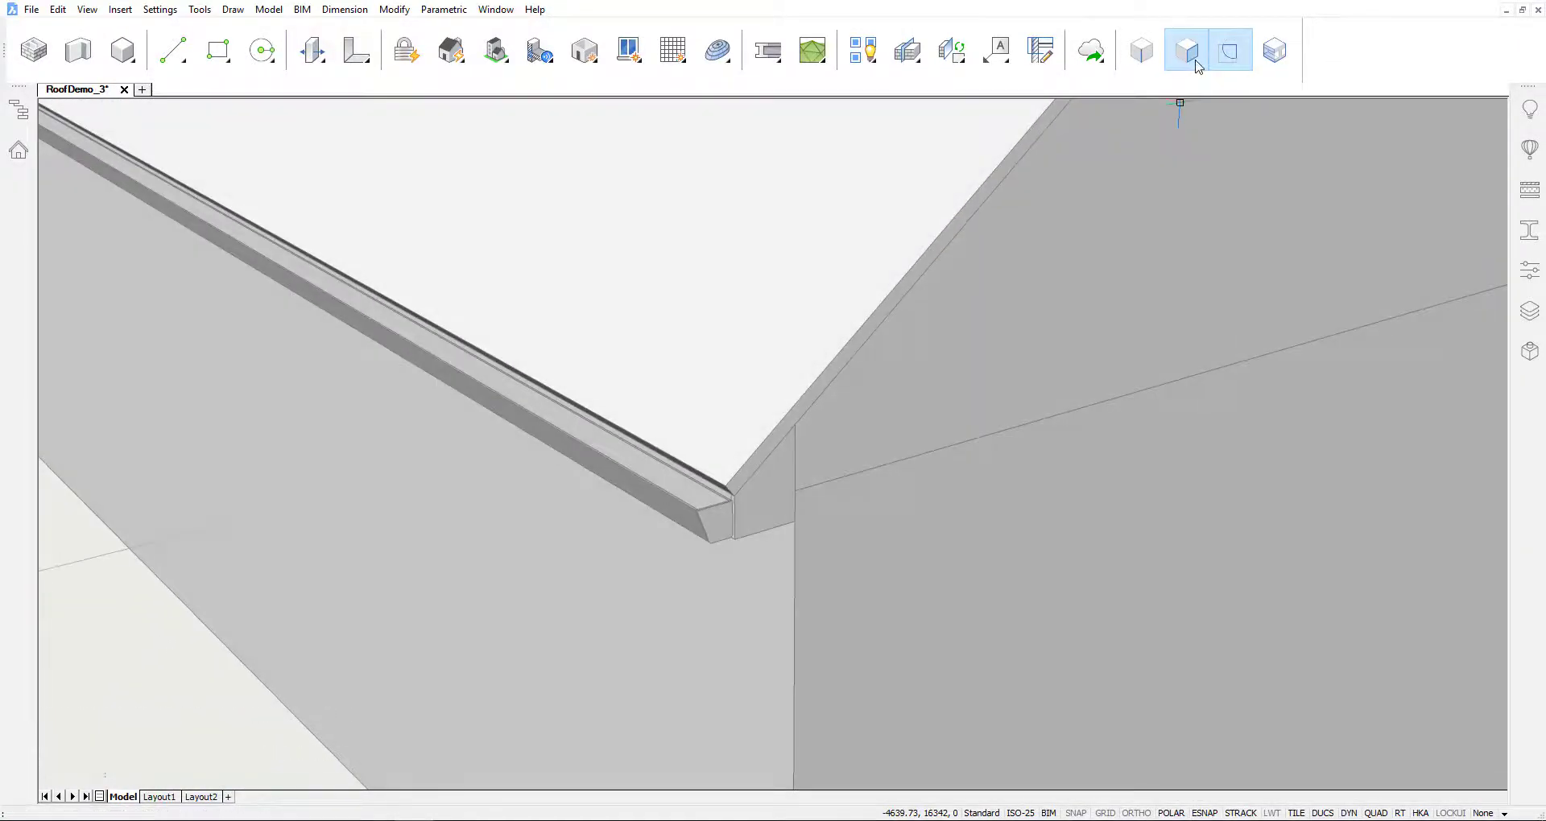
Start the Propagate tool and pick the end wall, roof and long side wall as base solids.
{"action": "left_click", "coordinate": [546, 62]}
{"action": "left_click", "coordinate": [540, 94]}
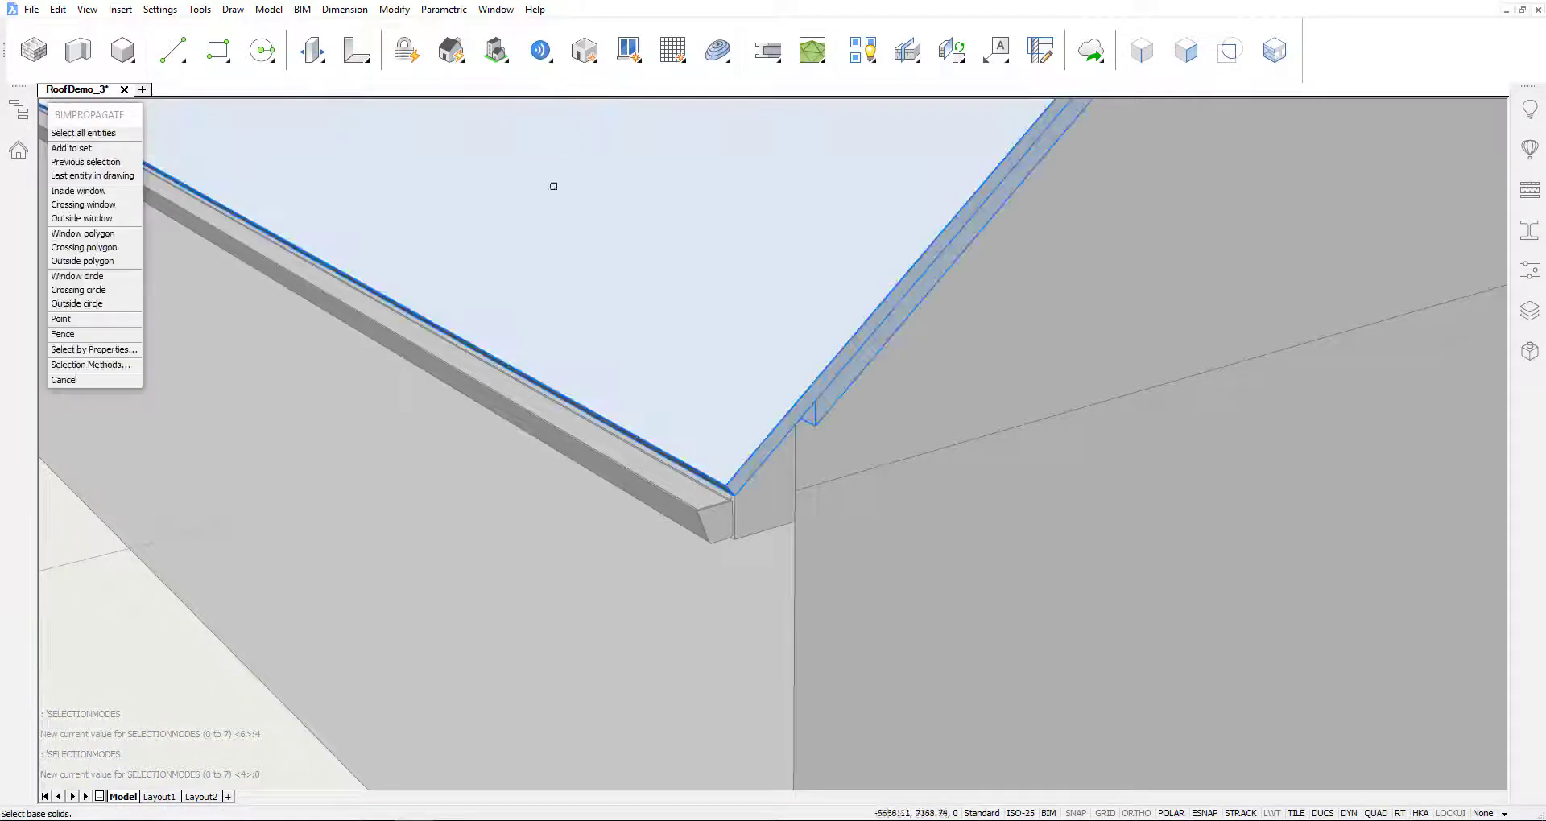
{"action": "mouse_move", "coordinate": [917, 631]}
{"action": "middle_mouse_down", "text": "shift"}
{"action": "mouse_move", "coordinate": [828, 614]}
{"action": "mouse_move", "coordinate": [834, 576]}
{"action": "mouse_move", "coordinate": [797, 580]}
{"action": "middle_mouse_up", "text": "shift"}
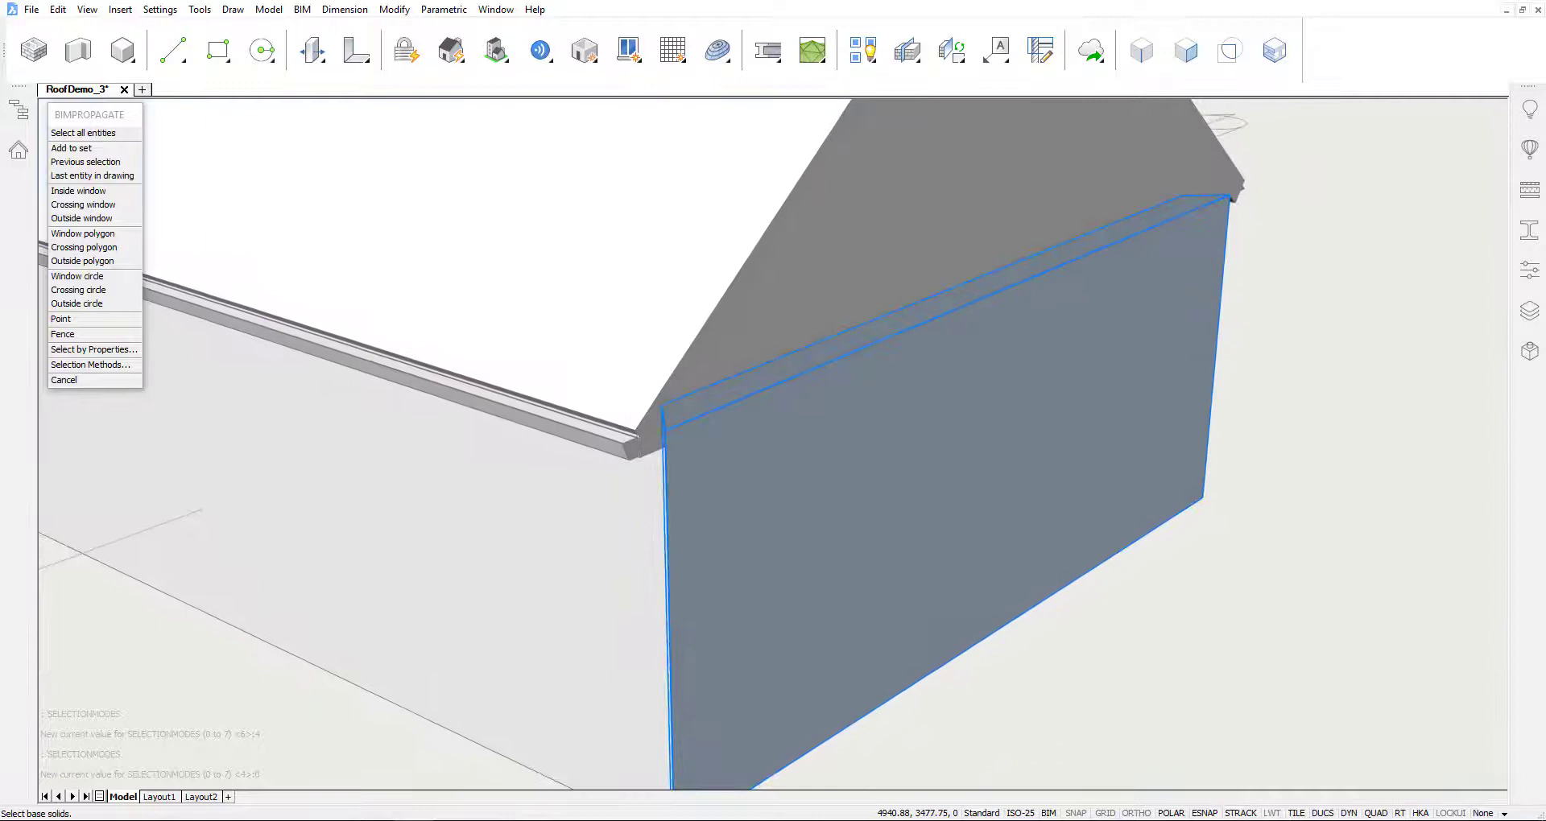
{"action": "middle_click_drag", "start_coordinate": [721, 499], "coordinate": [715, 501], "text": "shift"}
{"action": "left_click", "coordinate": [715, 499]}
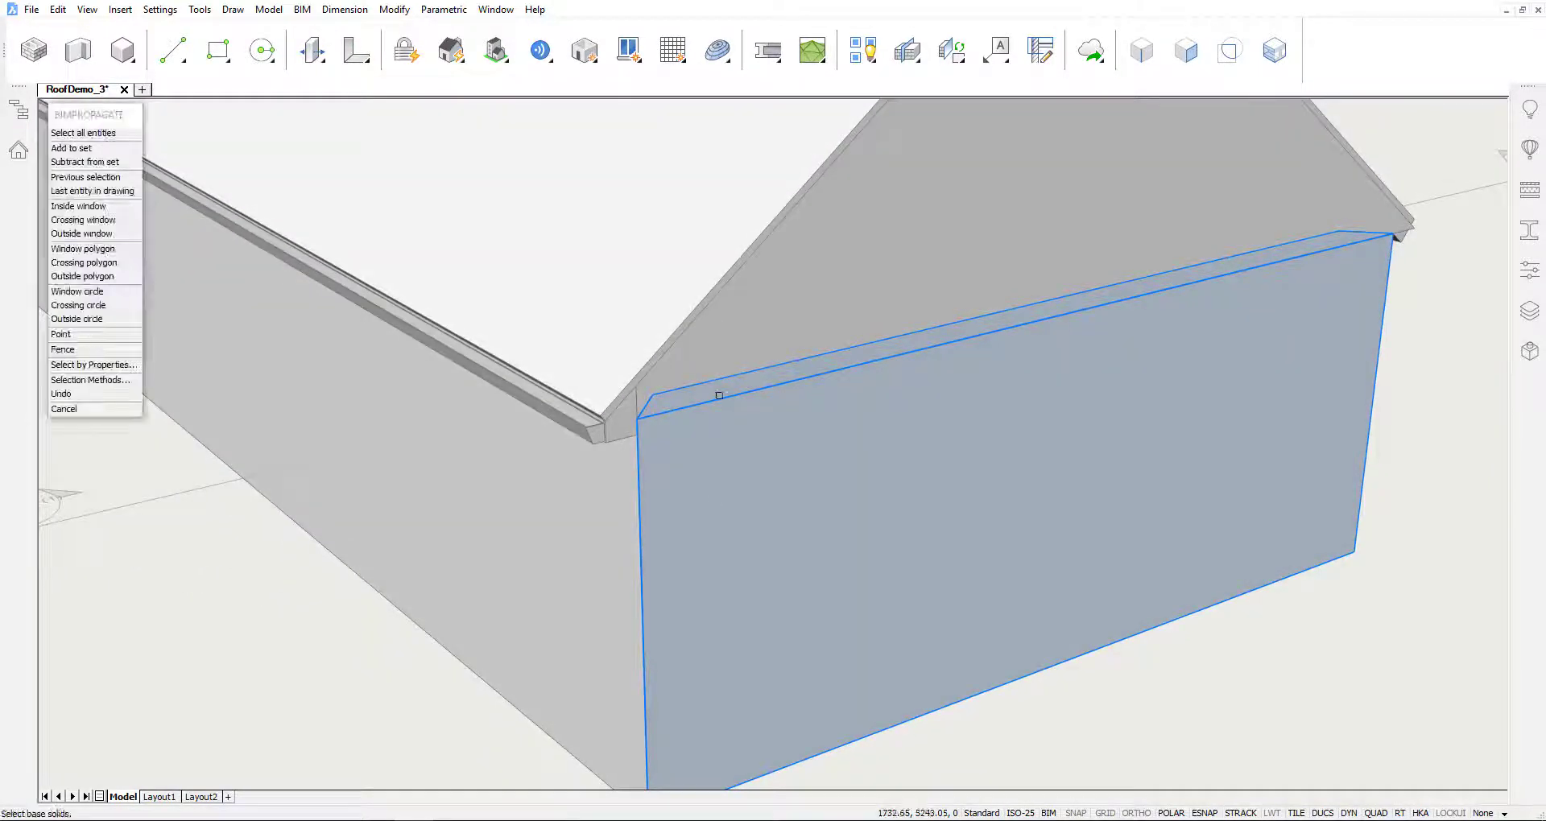
{"action": "left_click", "coordinate": [646, 254]}
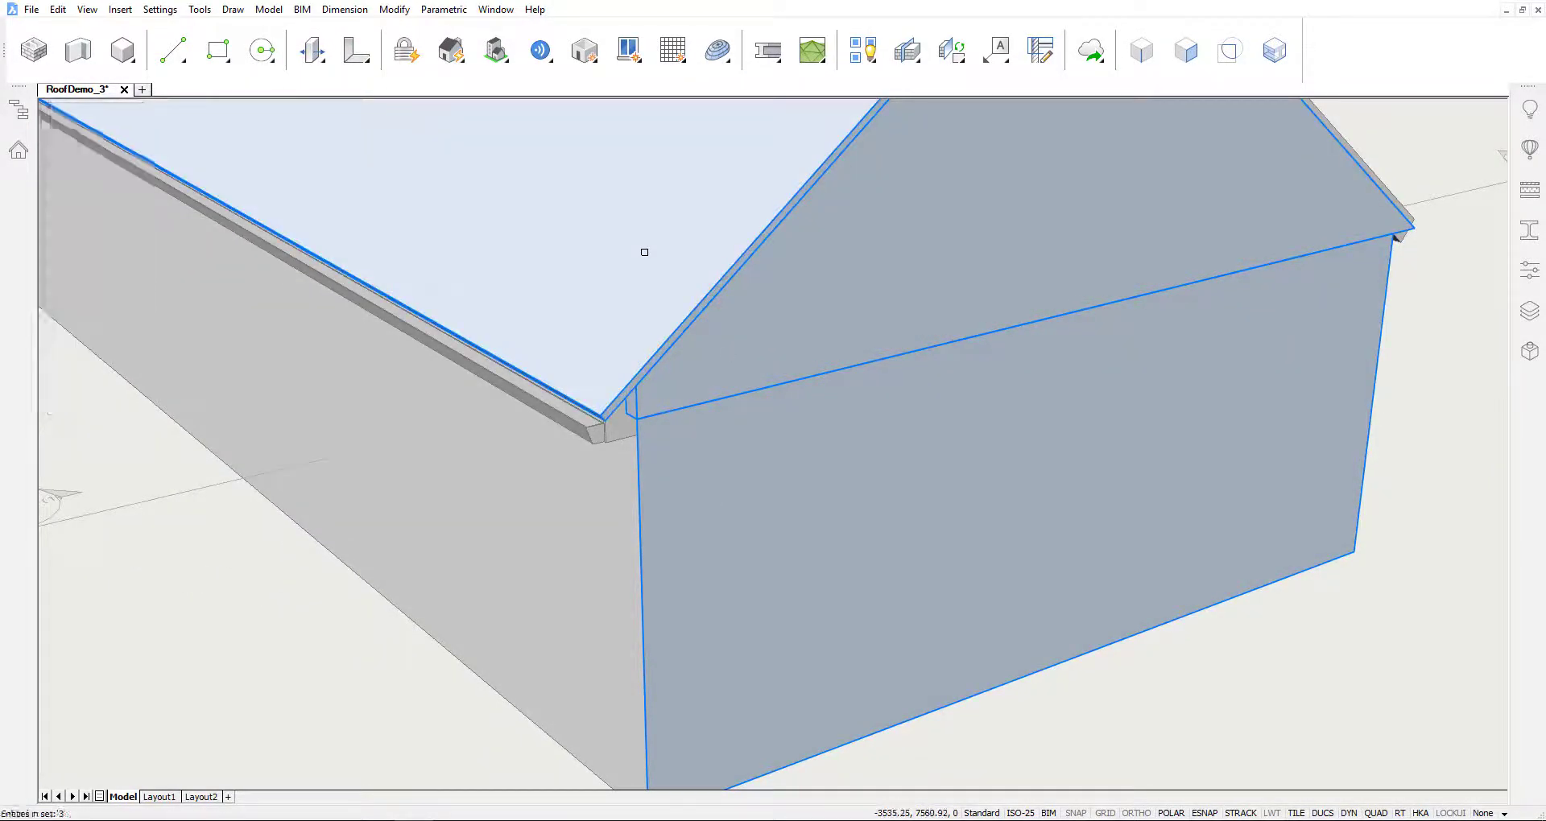
{"action": "left_click", "coordinate": [567, 515]}
Select the covering slab and gutter end cap as the detail objects and accept them.
{"action": "scroll", "coordinate": [563, 451], "scroll_direction": "up", "scroll_amount": 3}
{"action": "scroll", "coordinate": [571, 411], "scroll_direction": "up", "scroll_amount": 2}
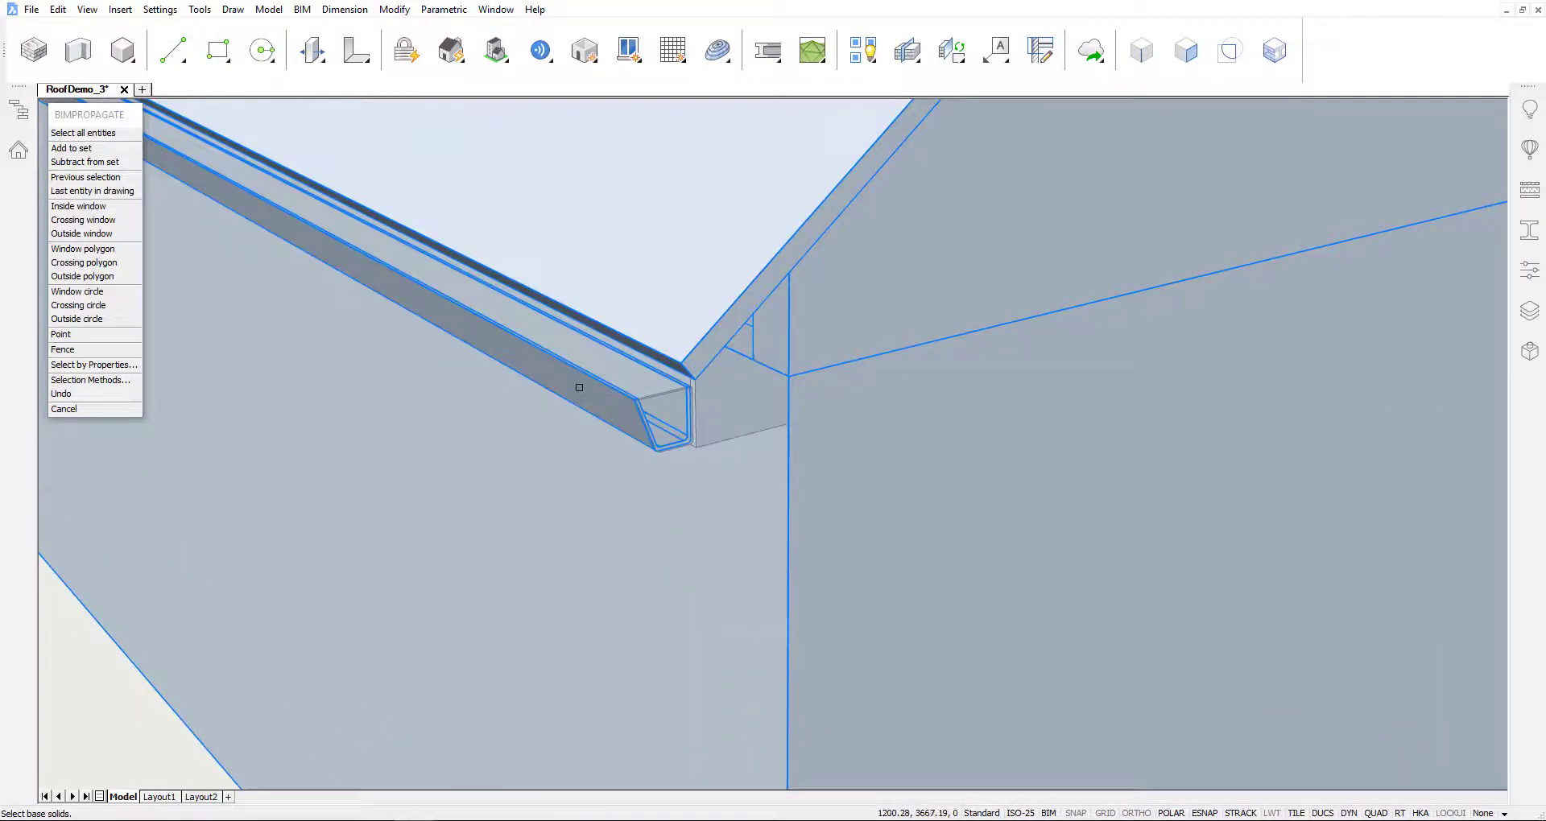
{"action": "mouse_move", "coordinate": [579, 387]}
{"action": "middle_mouse_down", "text": "shift"}
{"action": "mouse_move", "coordinate": [655, 607]}
{"action": "mouse_move", "coordinate": [707, 476]}
{"action": "mouse_move", "coordinate": [678, 389]}
{"action": "middle_mouse_up", "text": "shift"}
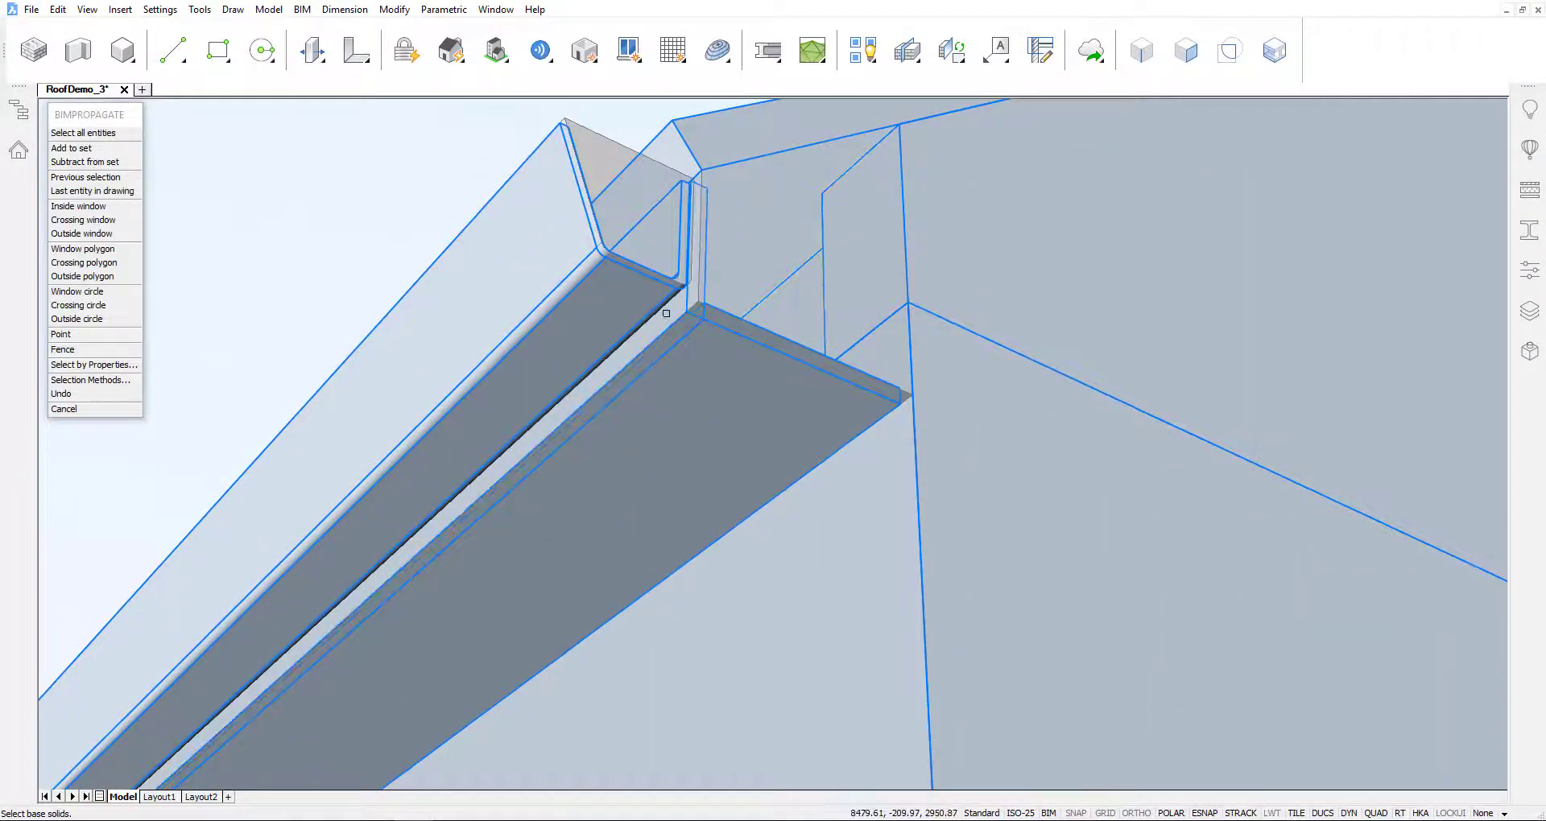
{"action": "mouse_move", "coordinate": [666, 314]}
{"action": "middle_mouse_down", "text": "shift"}
{"action": "mouse_move", "coordinate": [615, 620]}
{"action": "mouse_move", "coordinate": [639, 635]}
{"action": "mouse_move", "coordinate": [674, 561]}
{"action": "middle_mouse_up", "text": "shift"}
{"action": "left_click", "coordinate": [674, 561]}
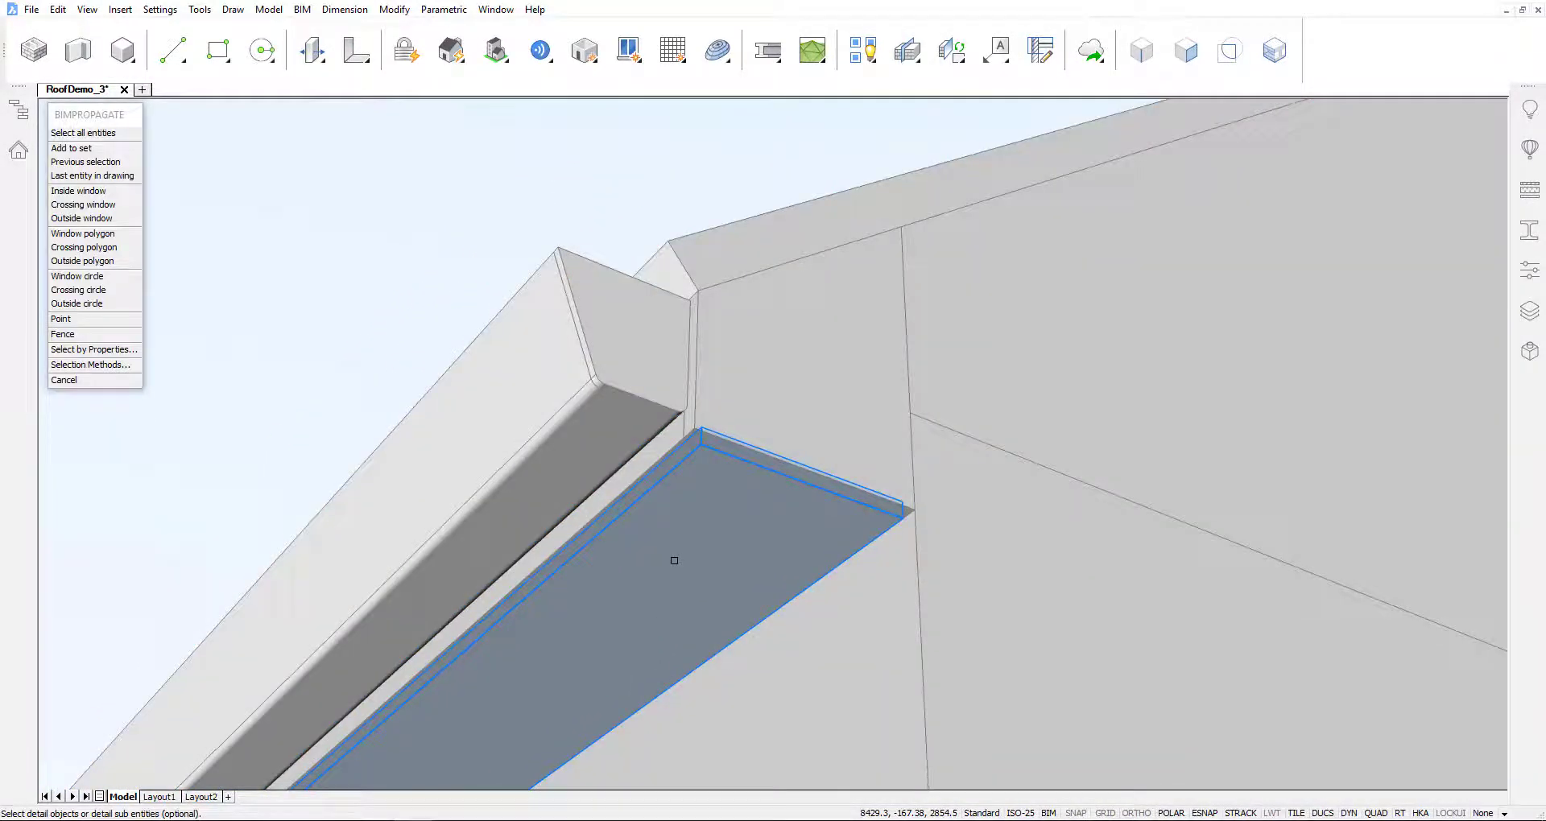
{"action": "left_click", "coordinate": [641, 402]}
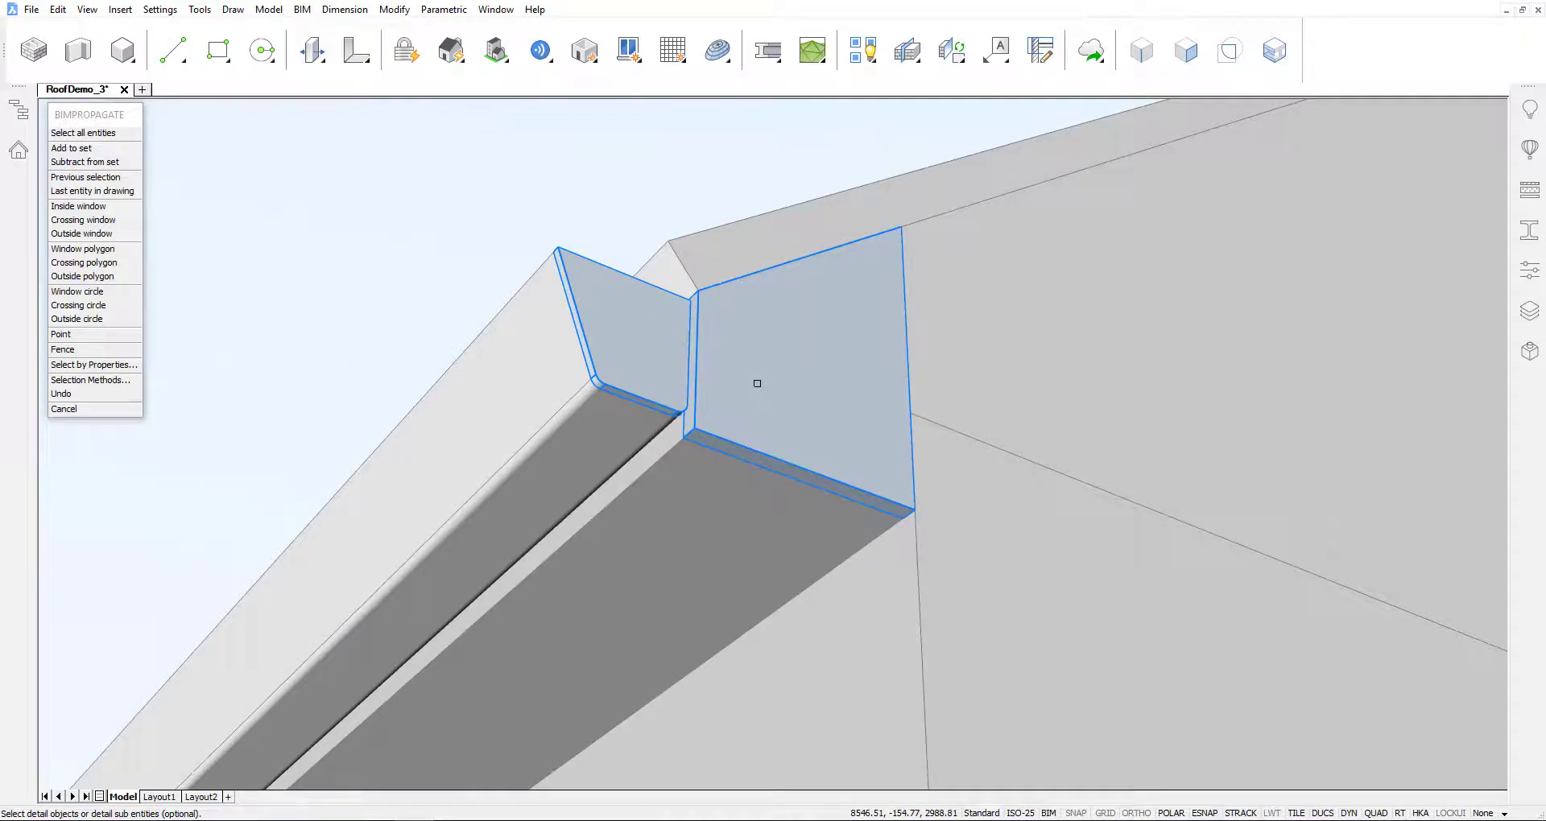
{"action": "key", "text": "Return"}
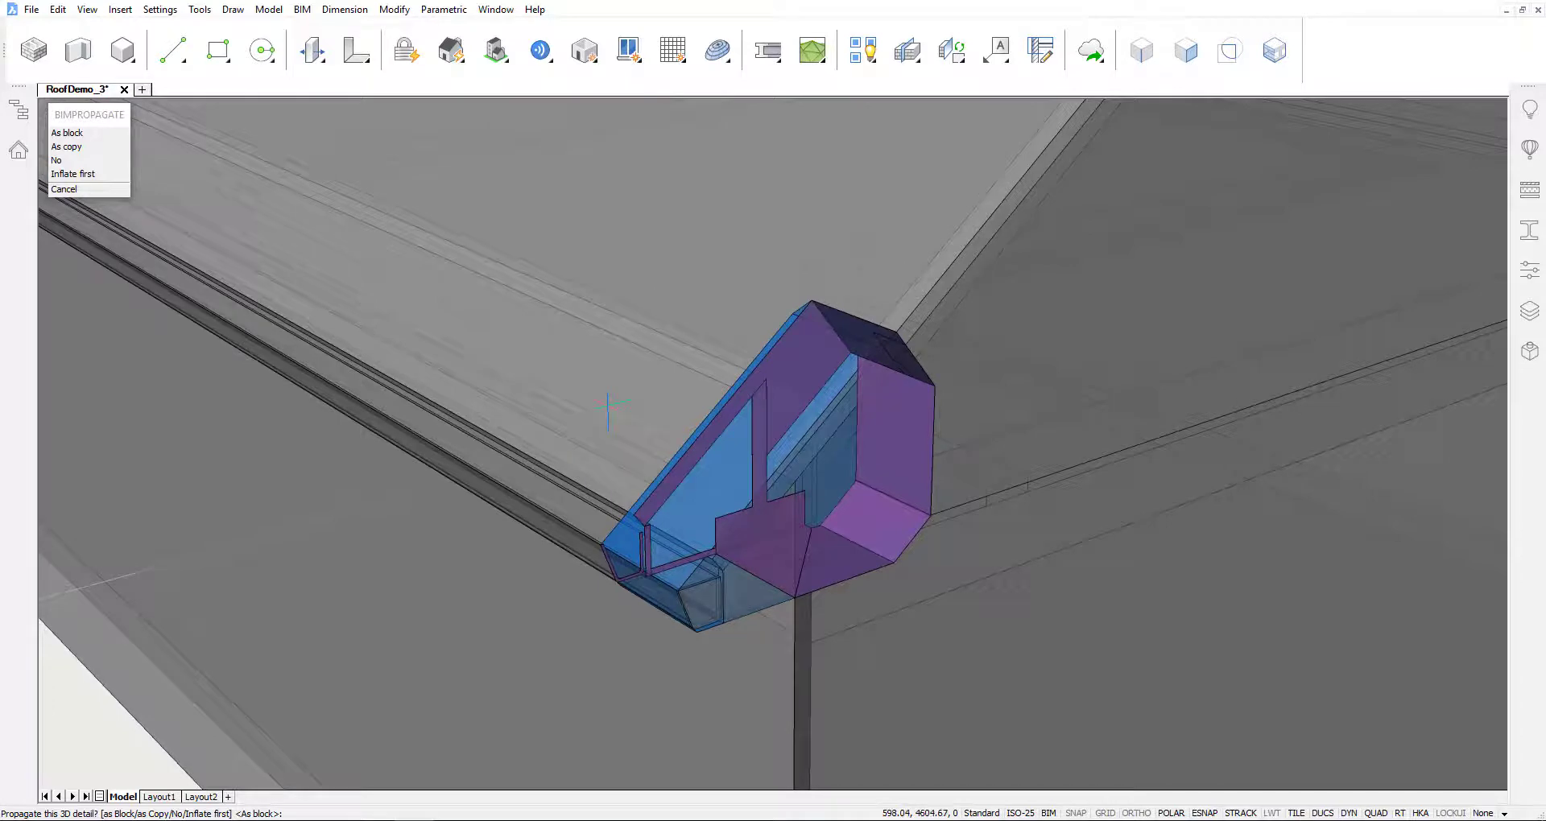
{"action": "type", "text": "C"}
Accept the detail as a block so BIMPROPAGATE applies it to all matching eave corners.
{"action": "key", "text": "Return"}
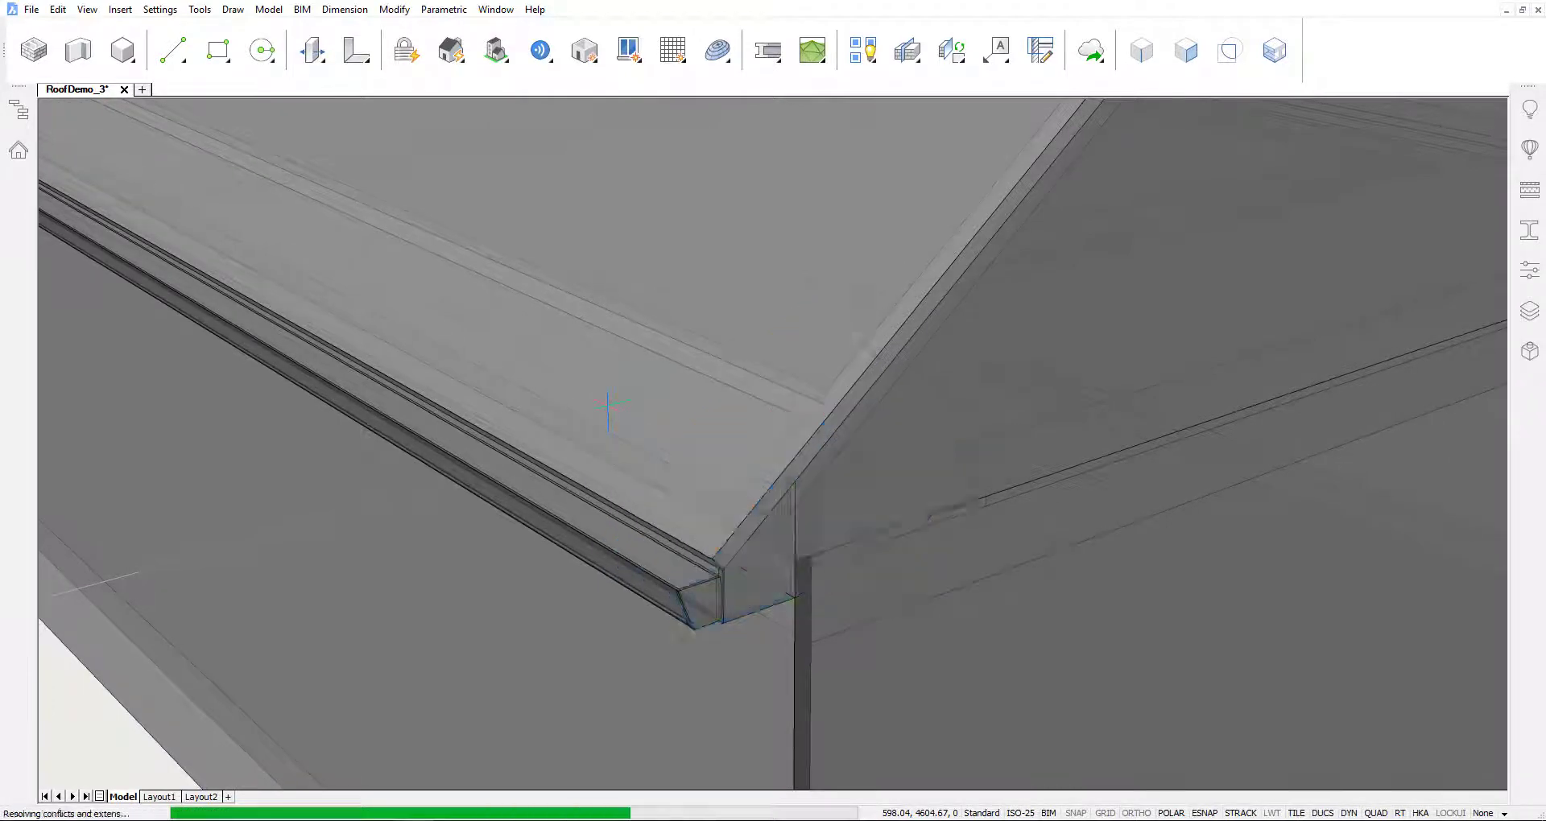